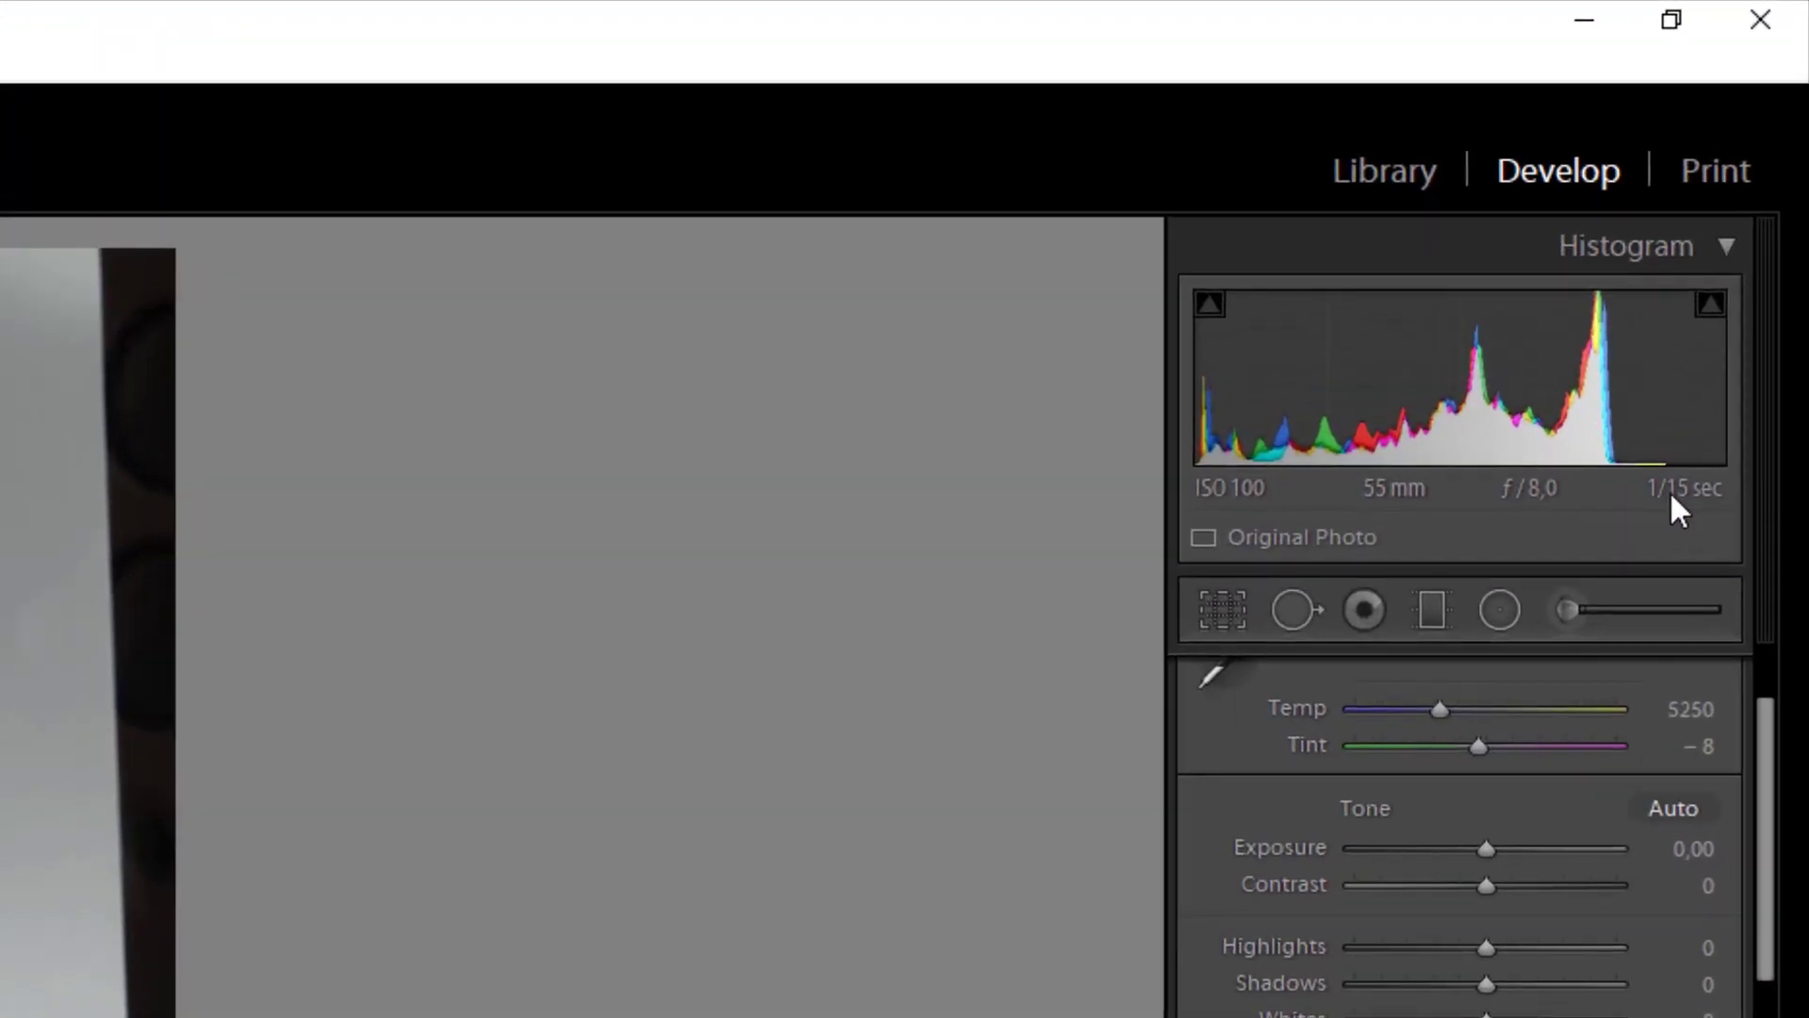
Set the photo's white balance to a temperature of 5500 and a tint of 0
click(1671, 722)
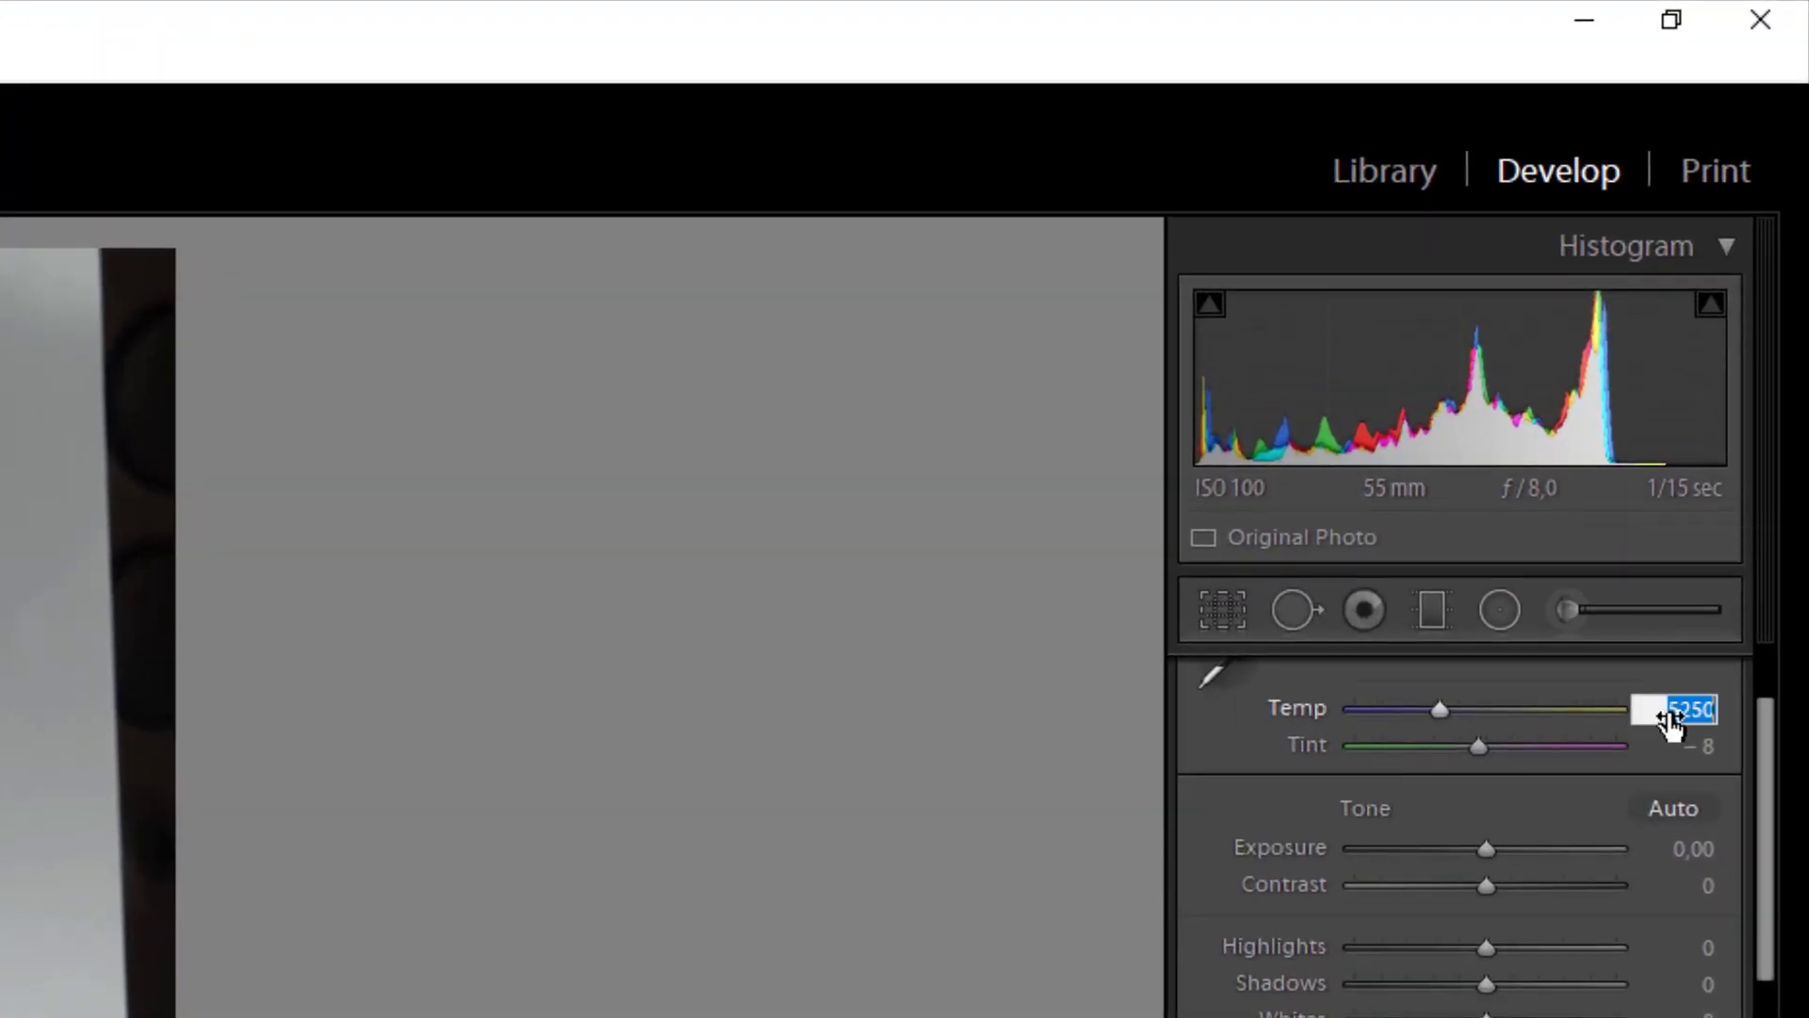
text(5500)
key(Return)
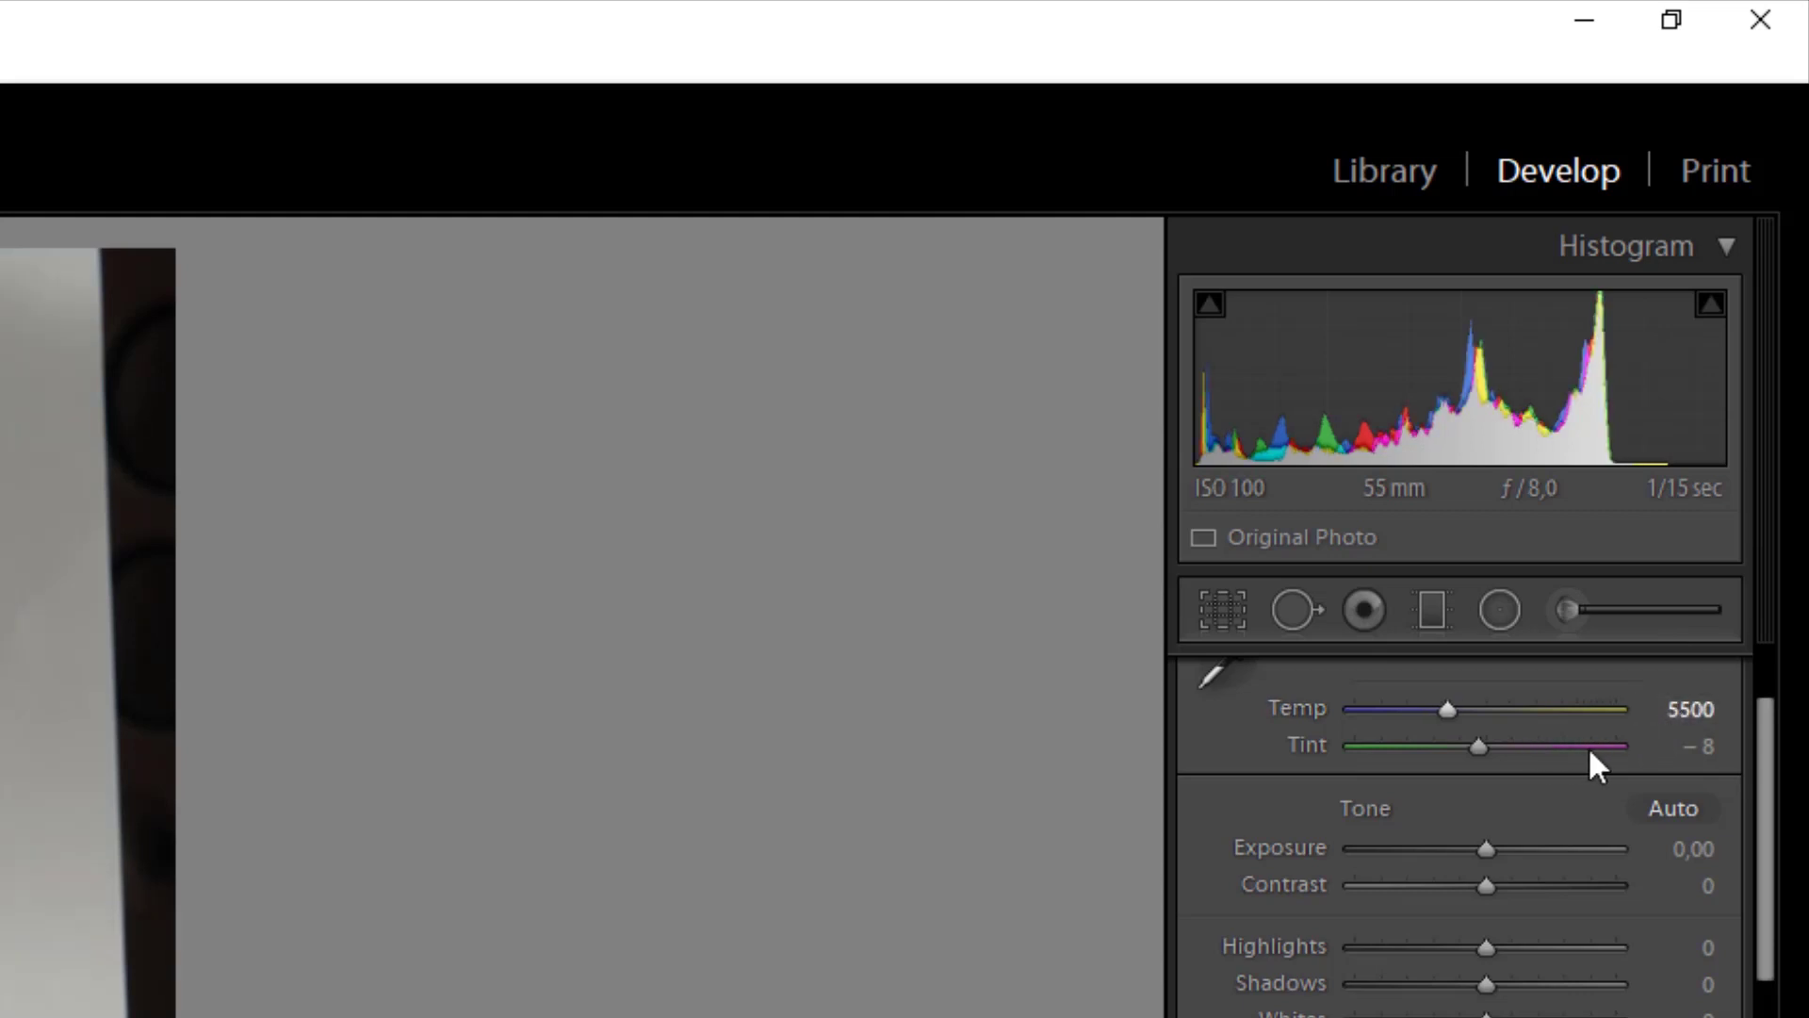
click(1673, 746)
text(0)
key(Return)
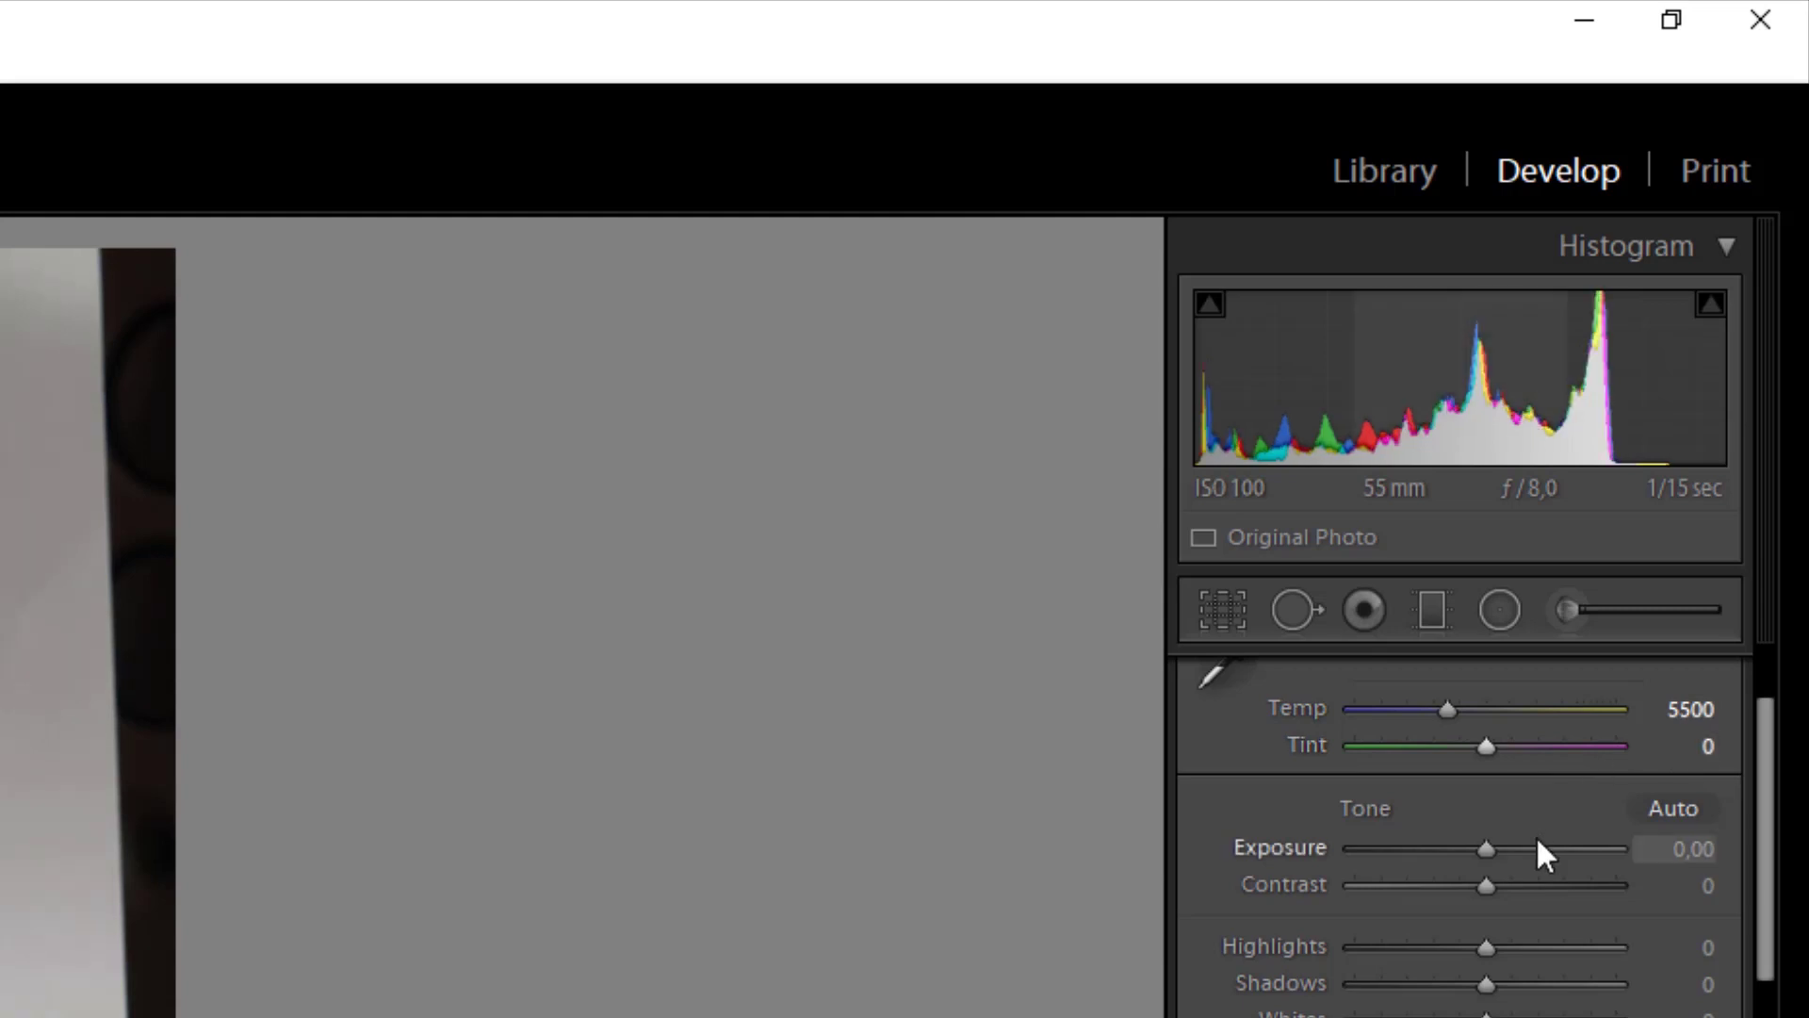
Crop the photo to a 1 x 1 square framed tightly around the bottle
click(1221, 617)
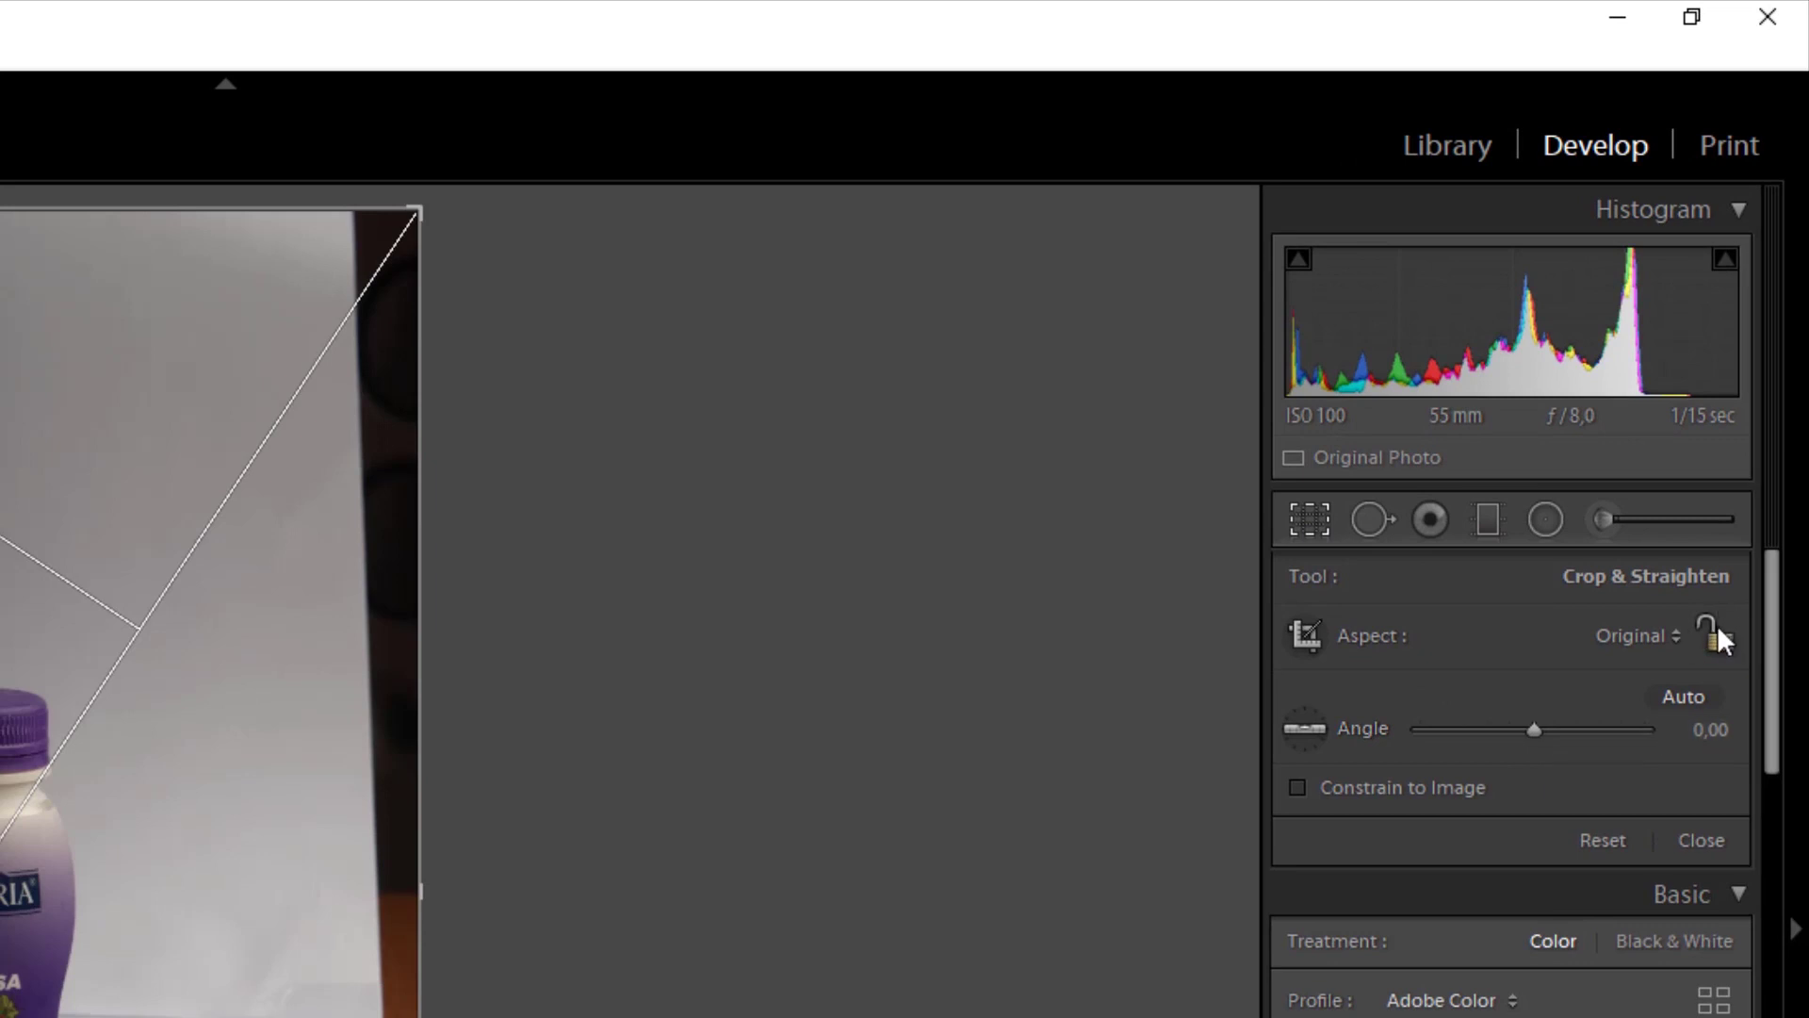
click(1672, 635)
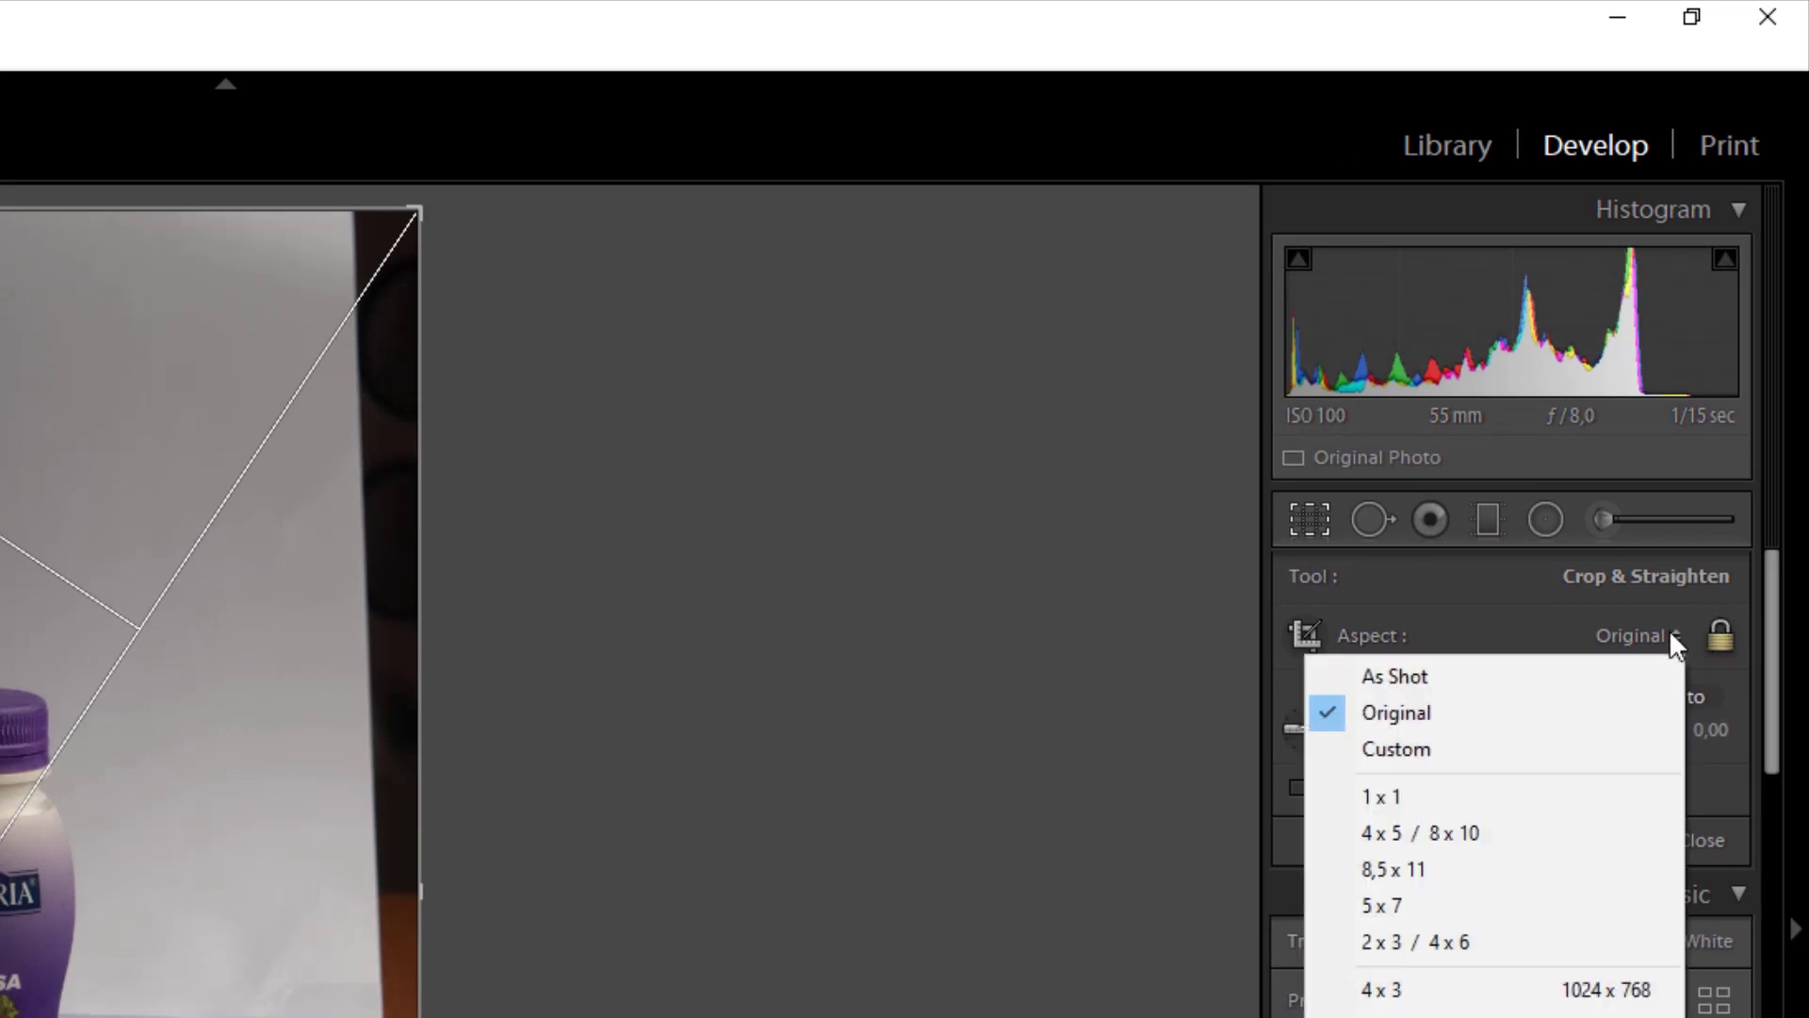
click(1535, 791)
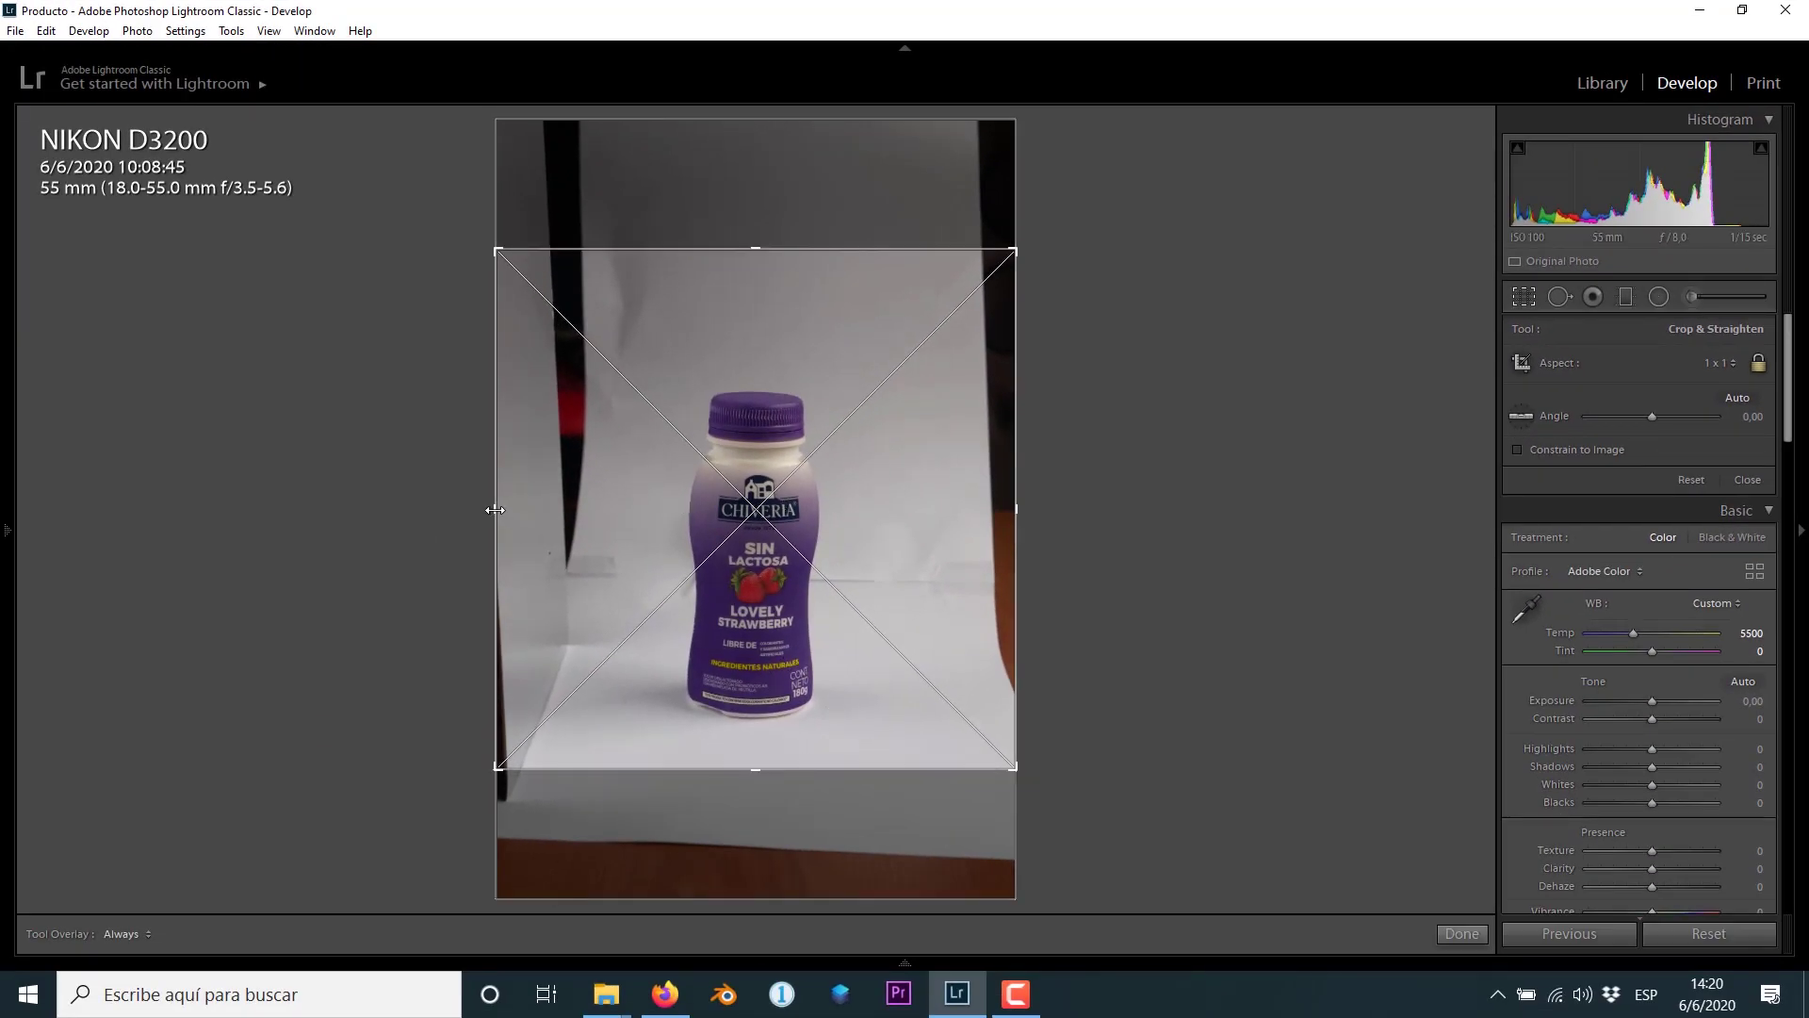
drag(495, 509, 541, 513)
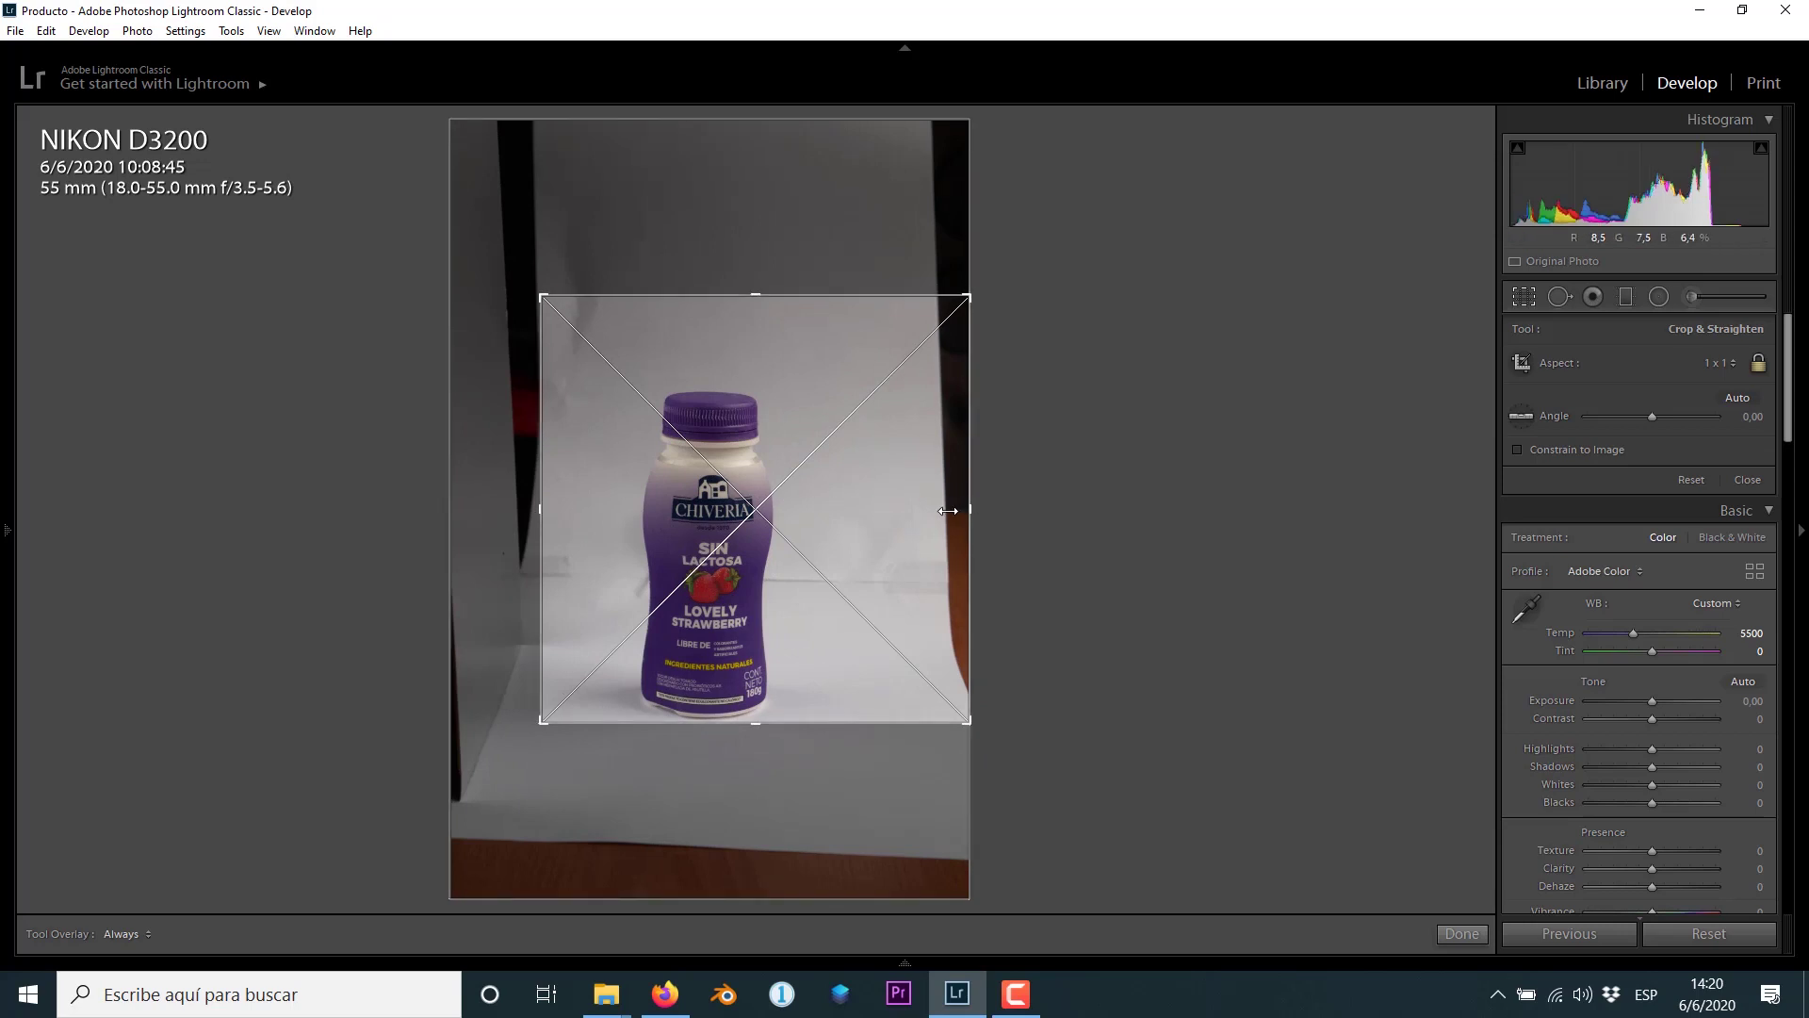
drag(948, 511, 838, 481)
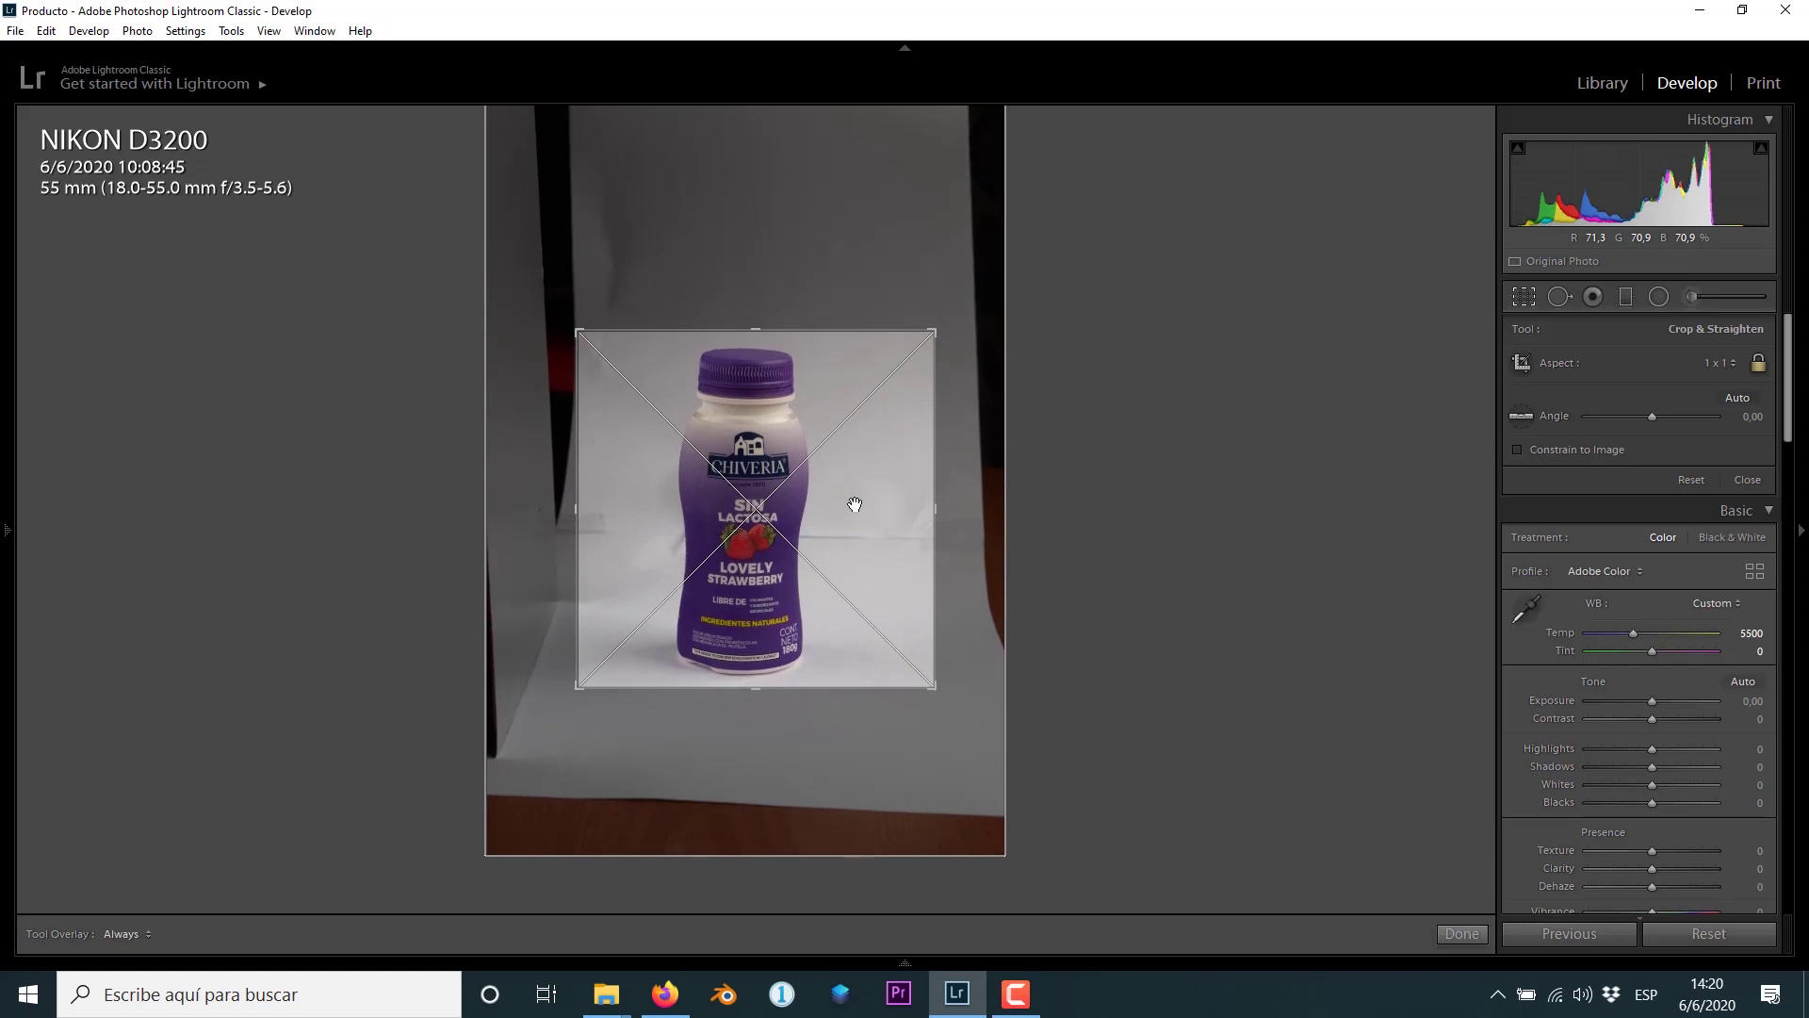
click(1459, 934)
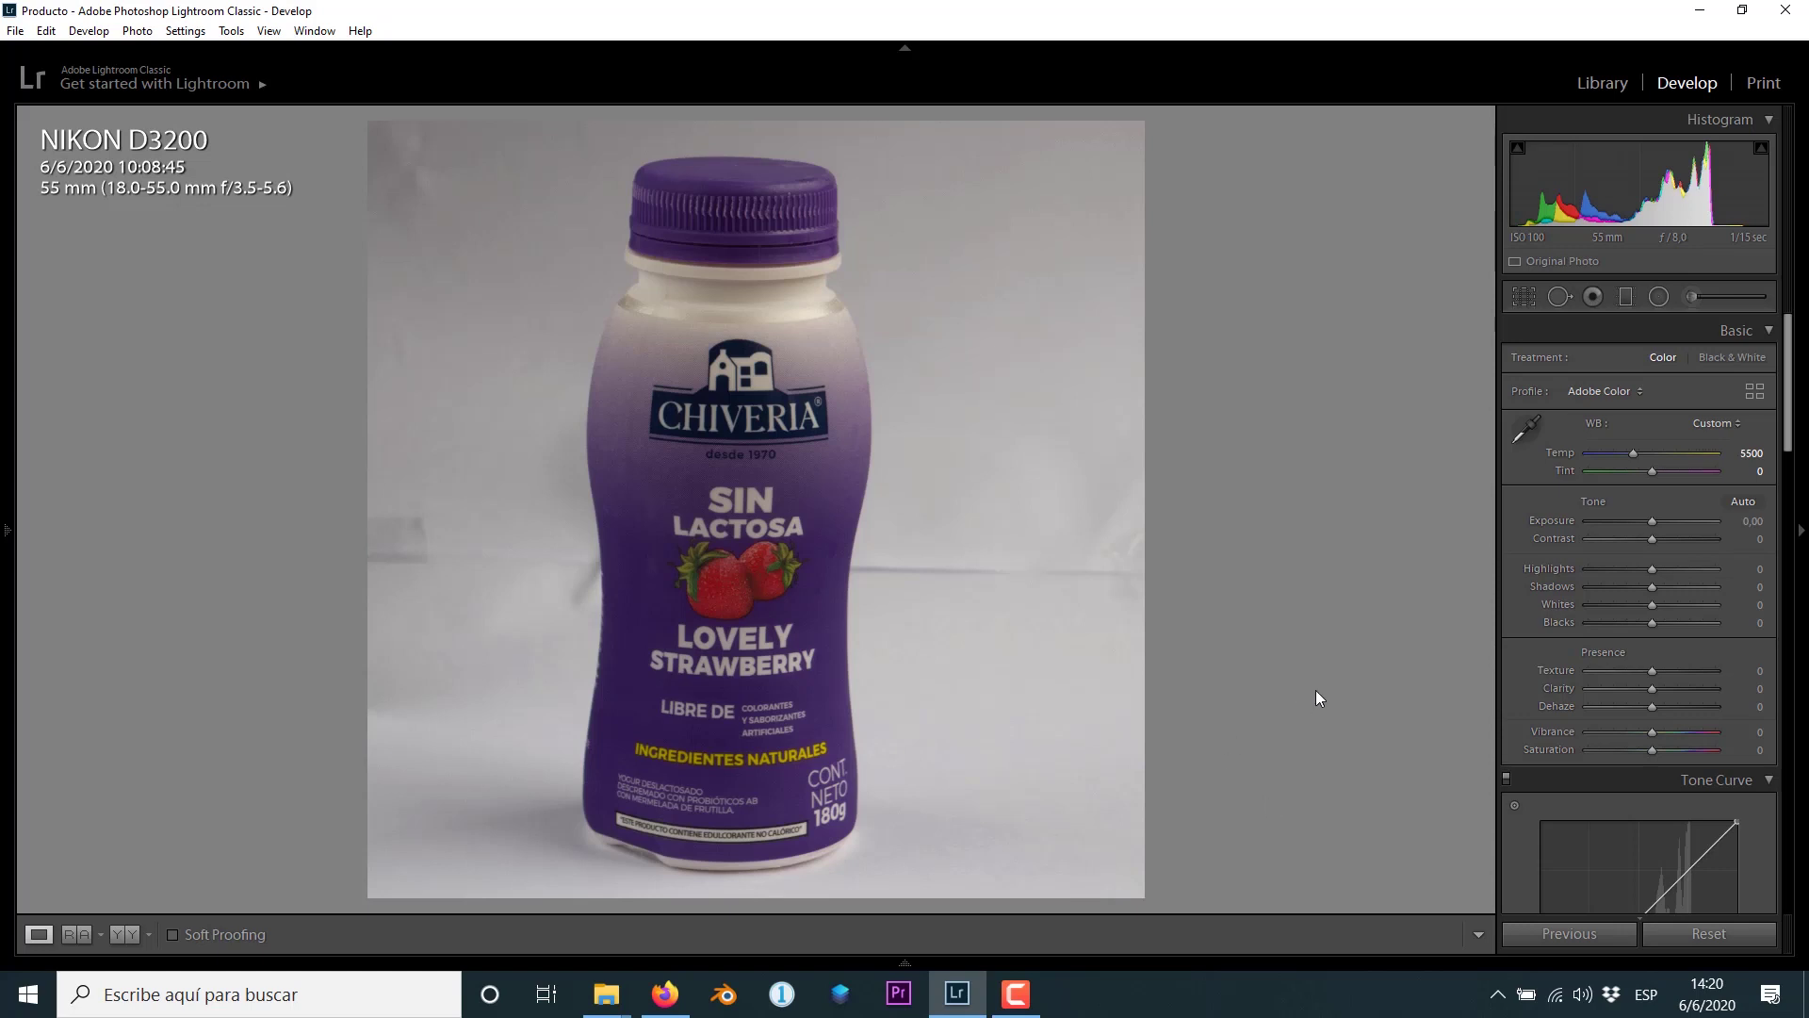
Unlock the crop's aspect ratio and extend the crop vertically for more background above and below the bottle
click(1526, 296)
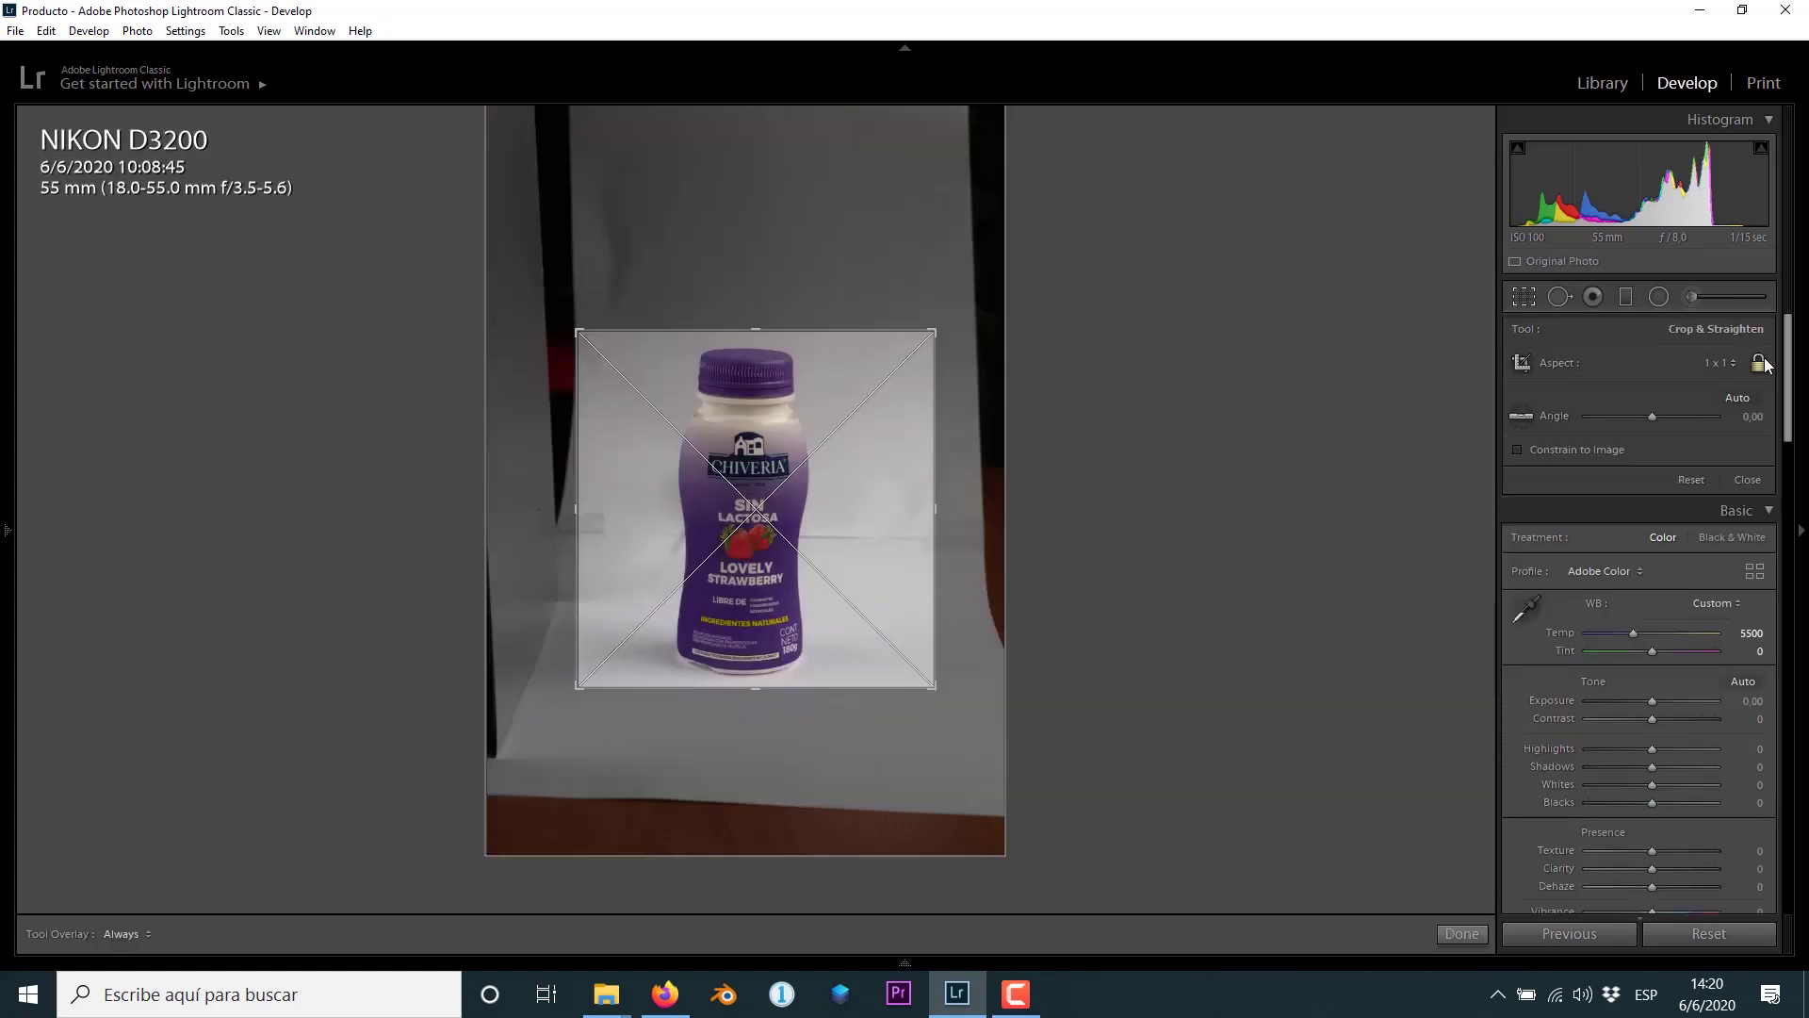
click(1760, 363)
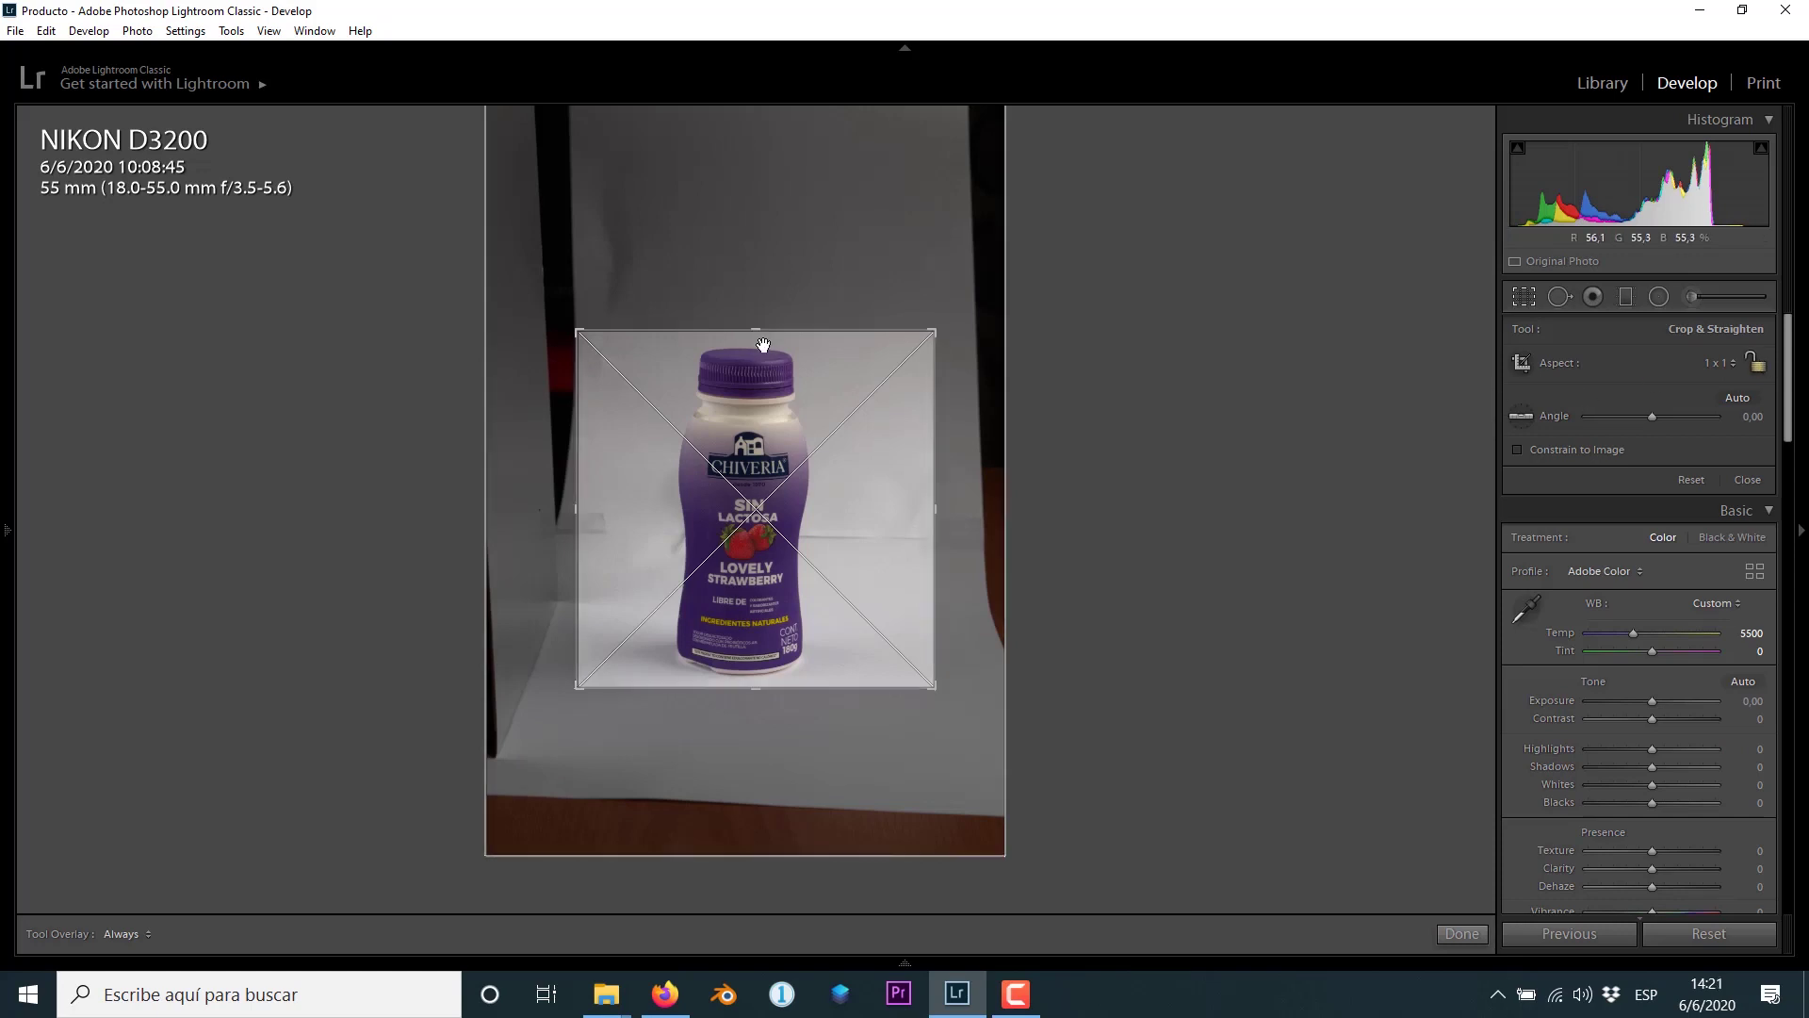
drag(759, 329, 760, 304)
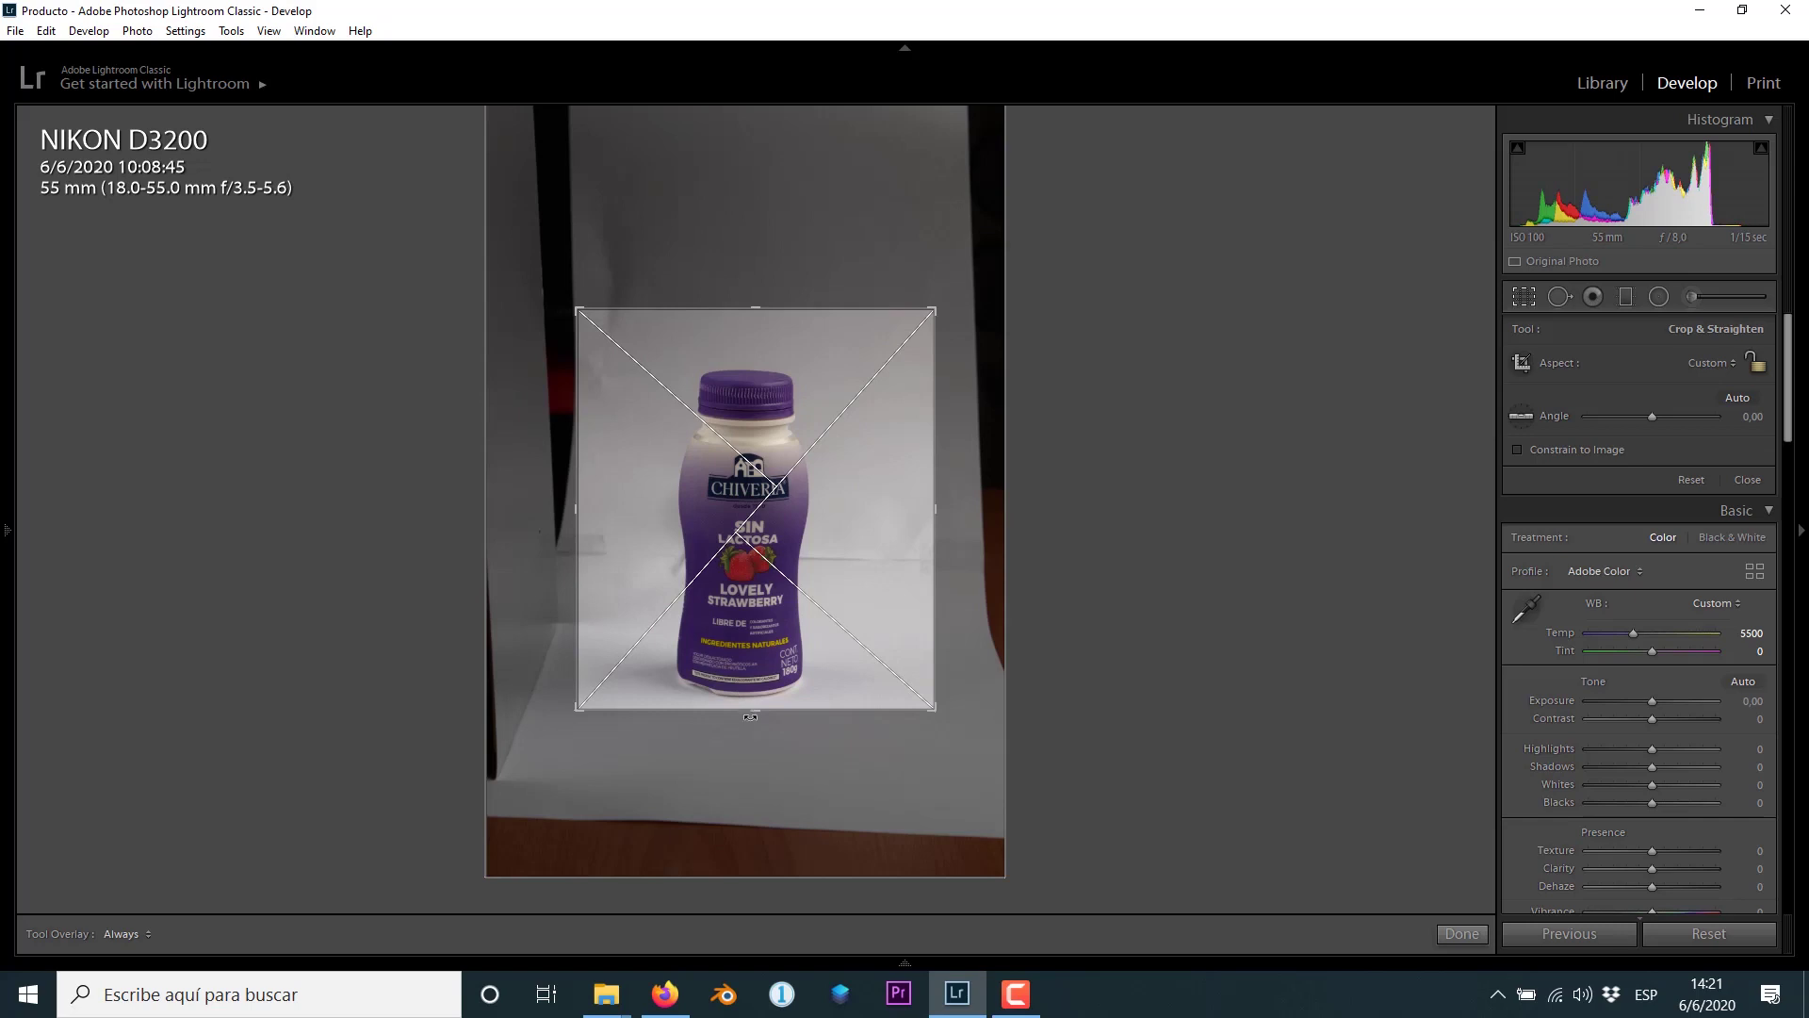
drag(752, 718, 754, 736)
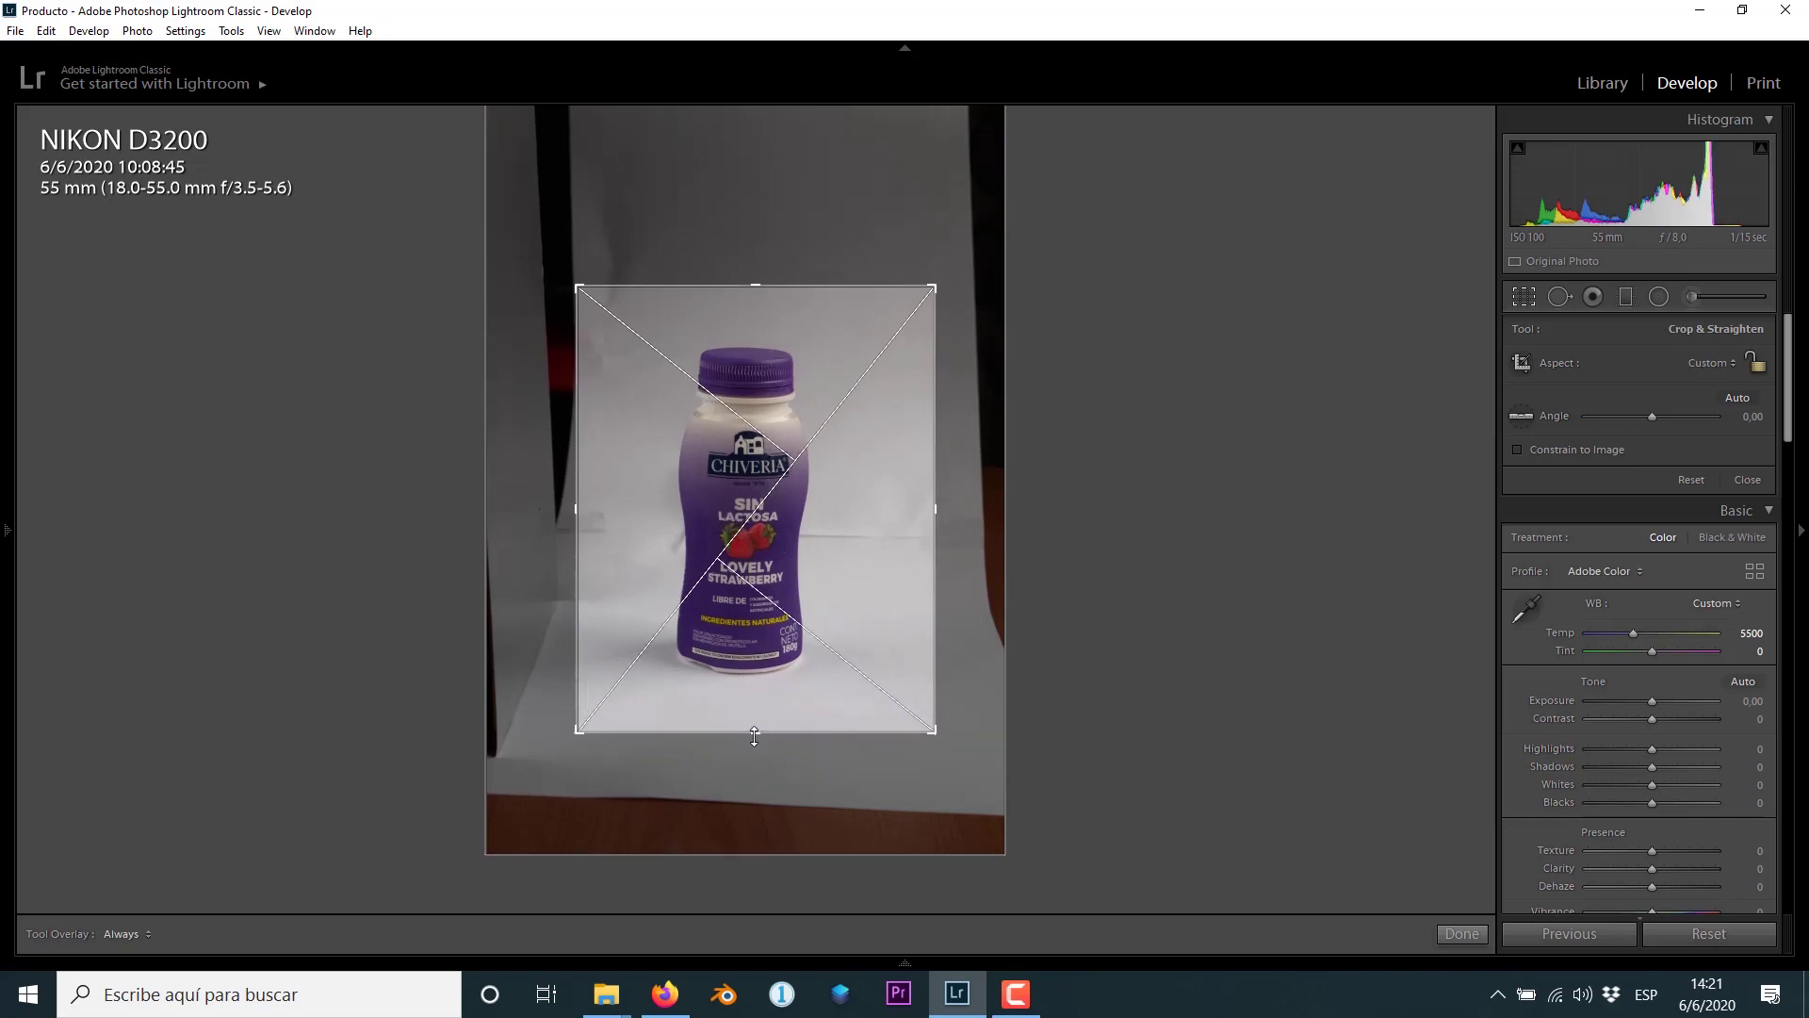
key(Return)
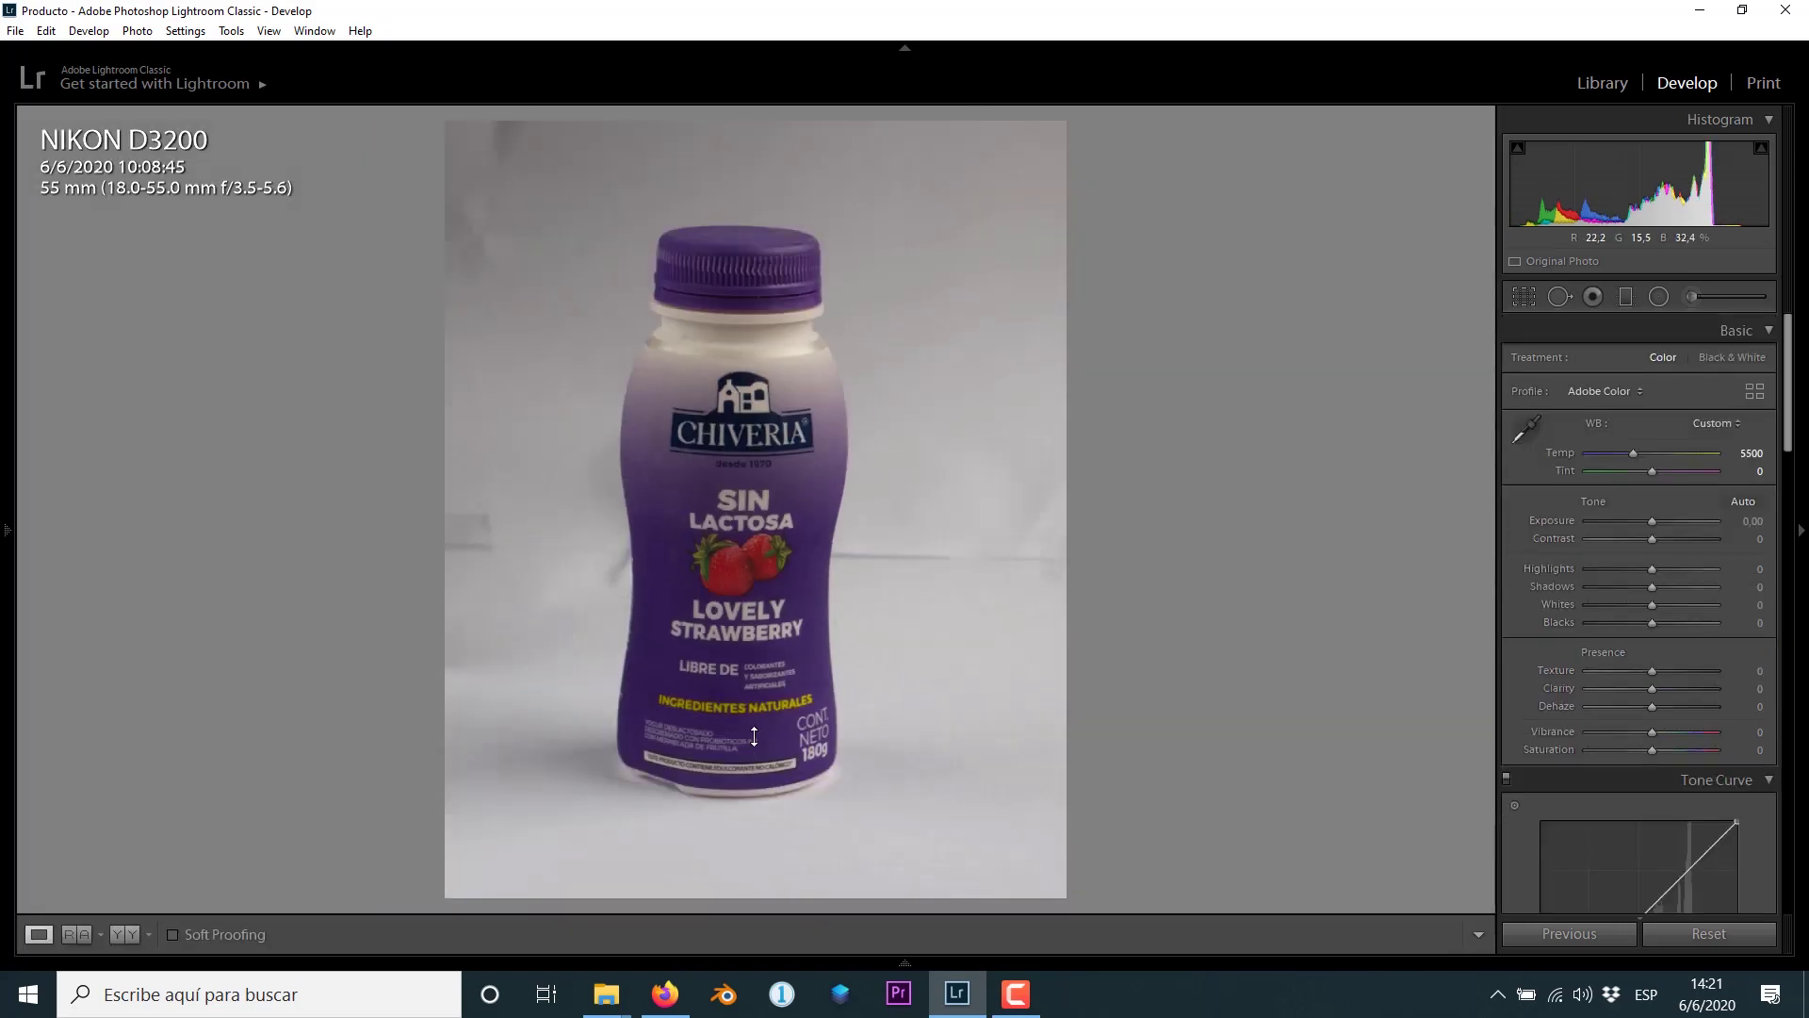
Apply automatic tone to the photo and raise the exposure to +1,03
click(1743, 501)
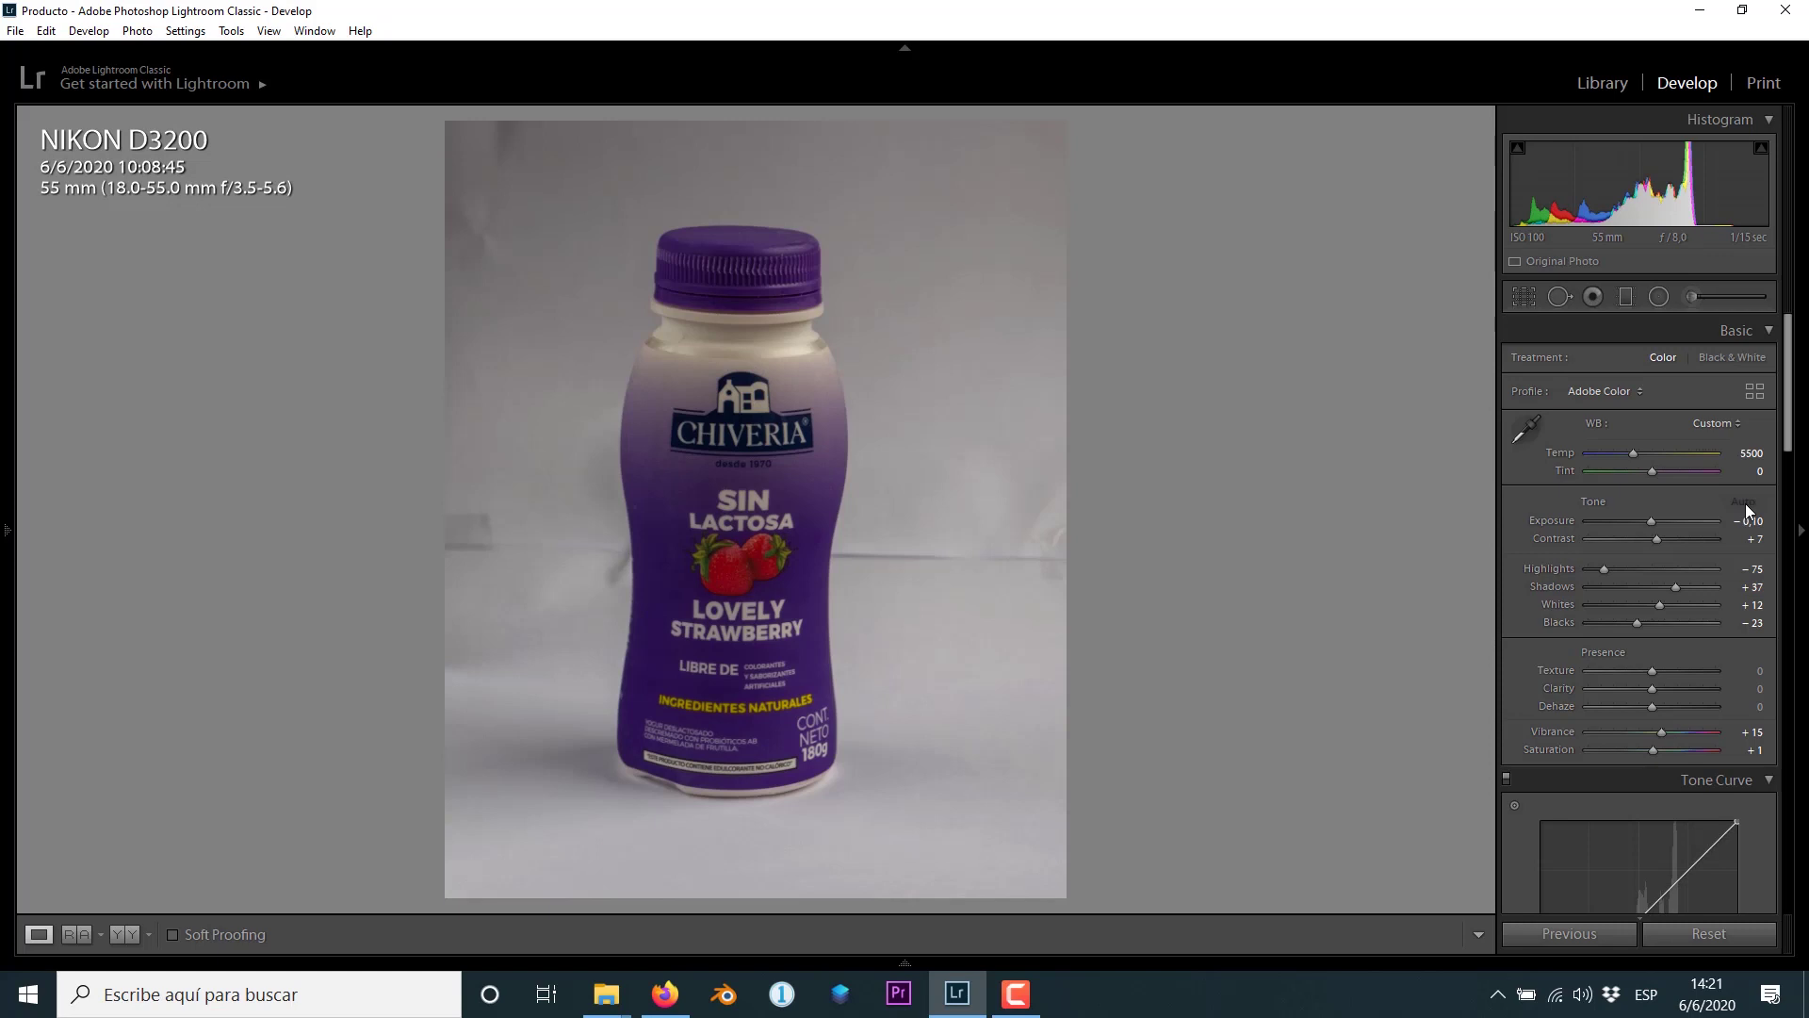
click(1665, 521)
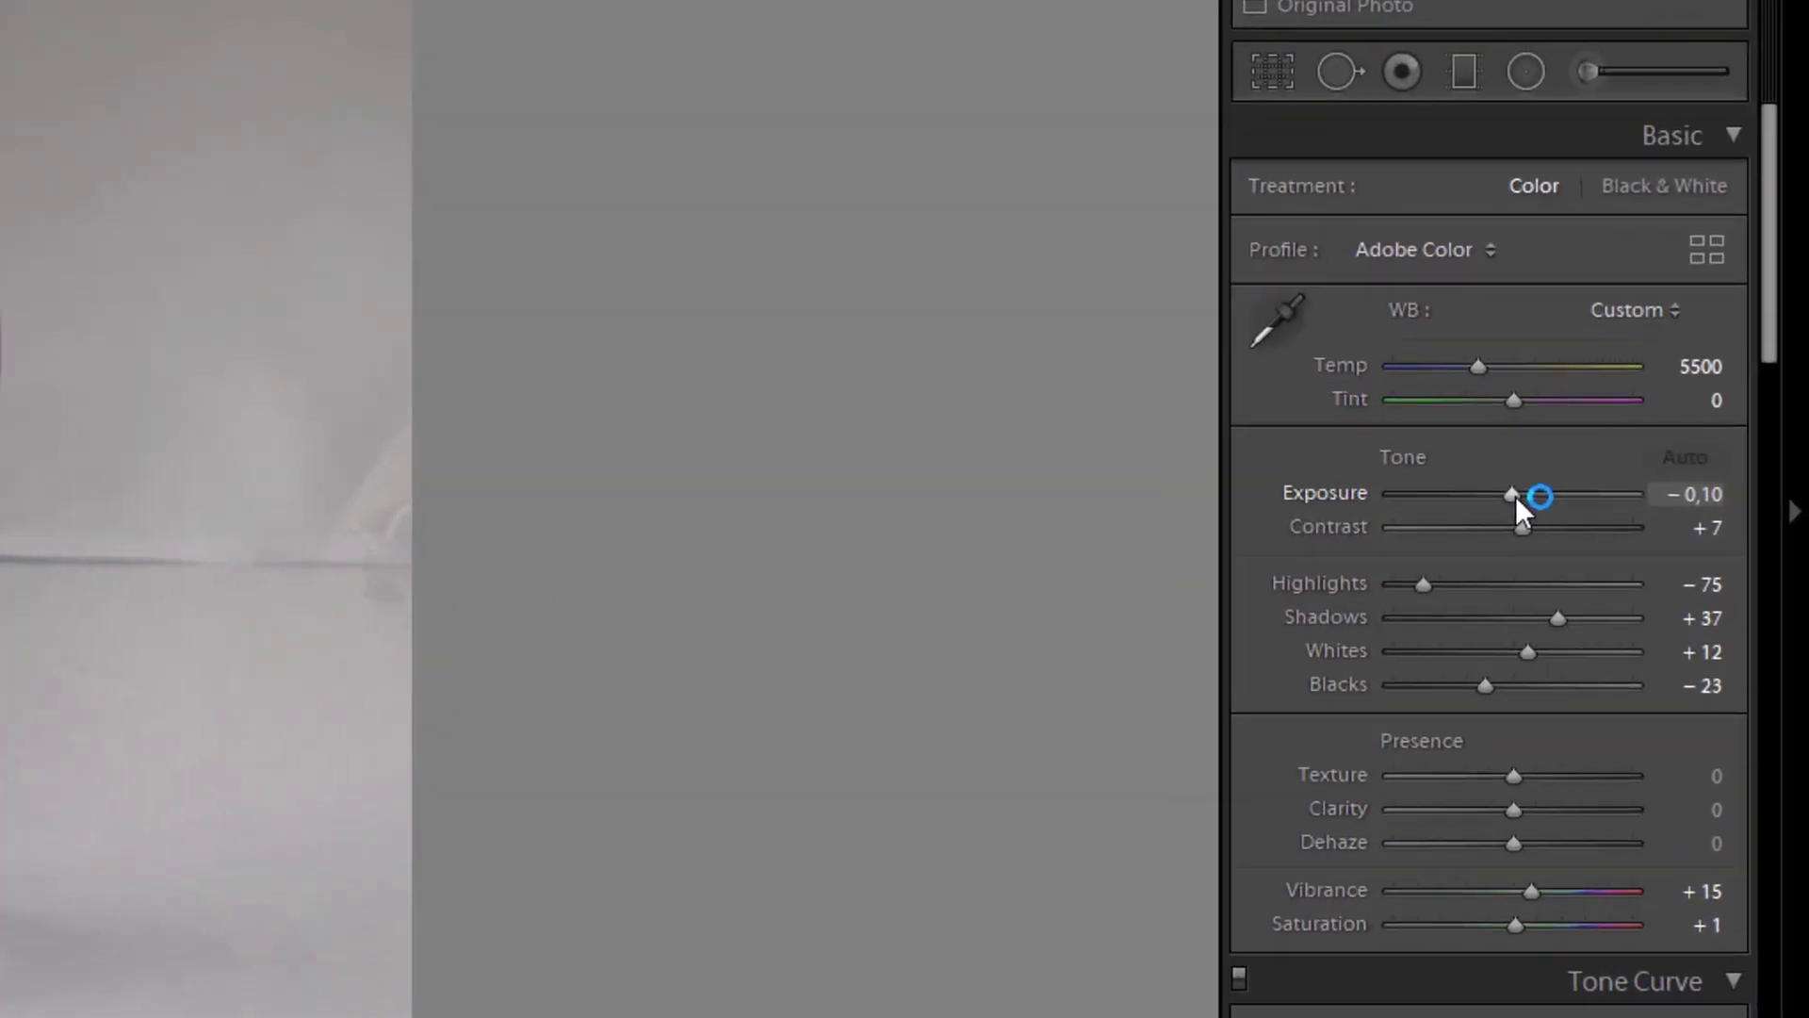
drag(1515, 496, 1542, 496)
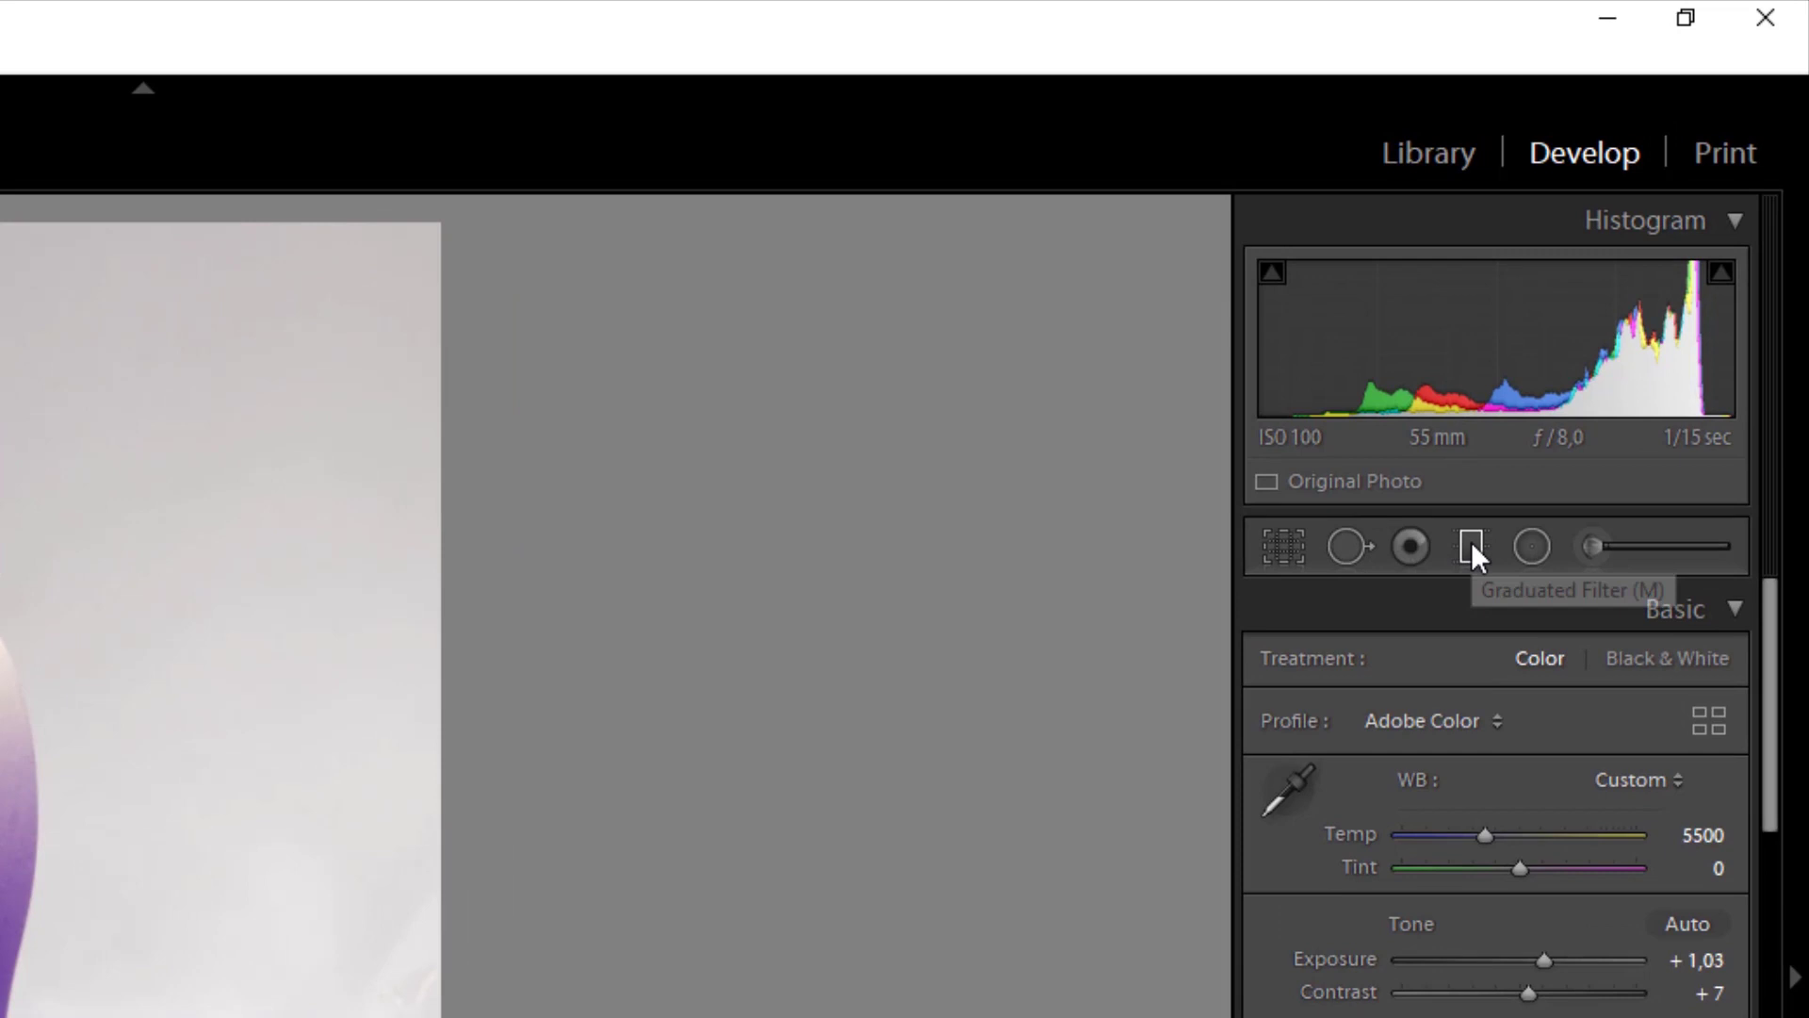
Add a diagonal graduated filter from the photo's upper-left corner with temperature 0 and exposure 0,78
click(1472, 545)
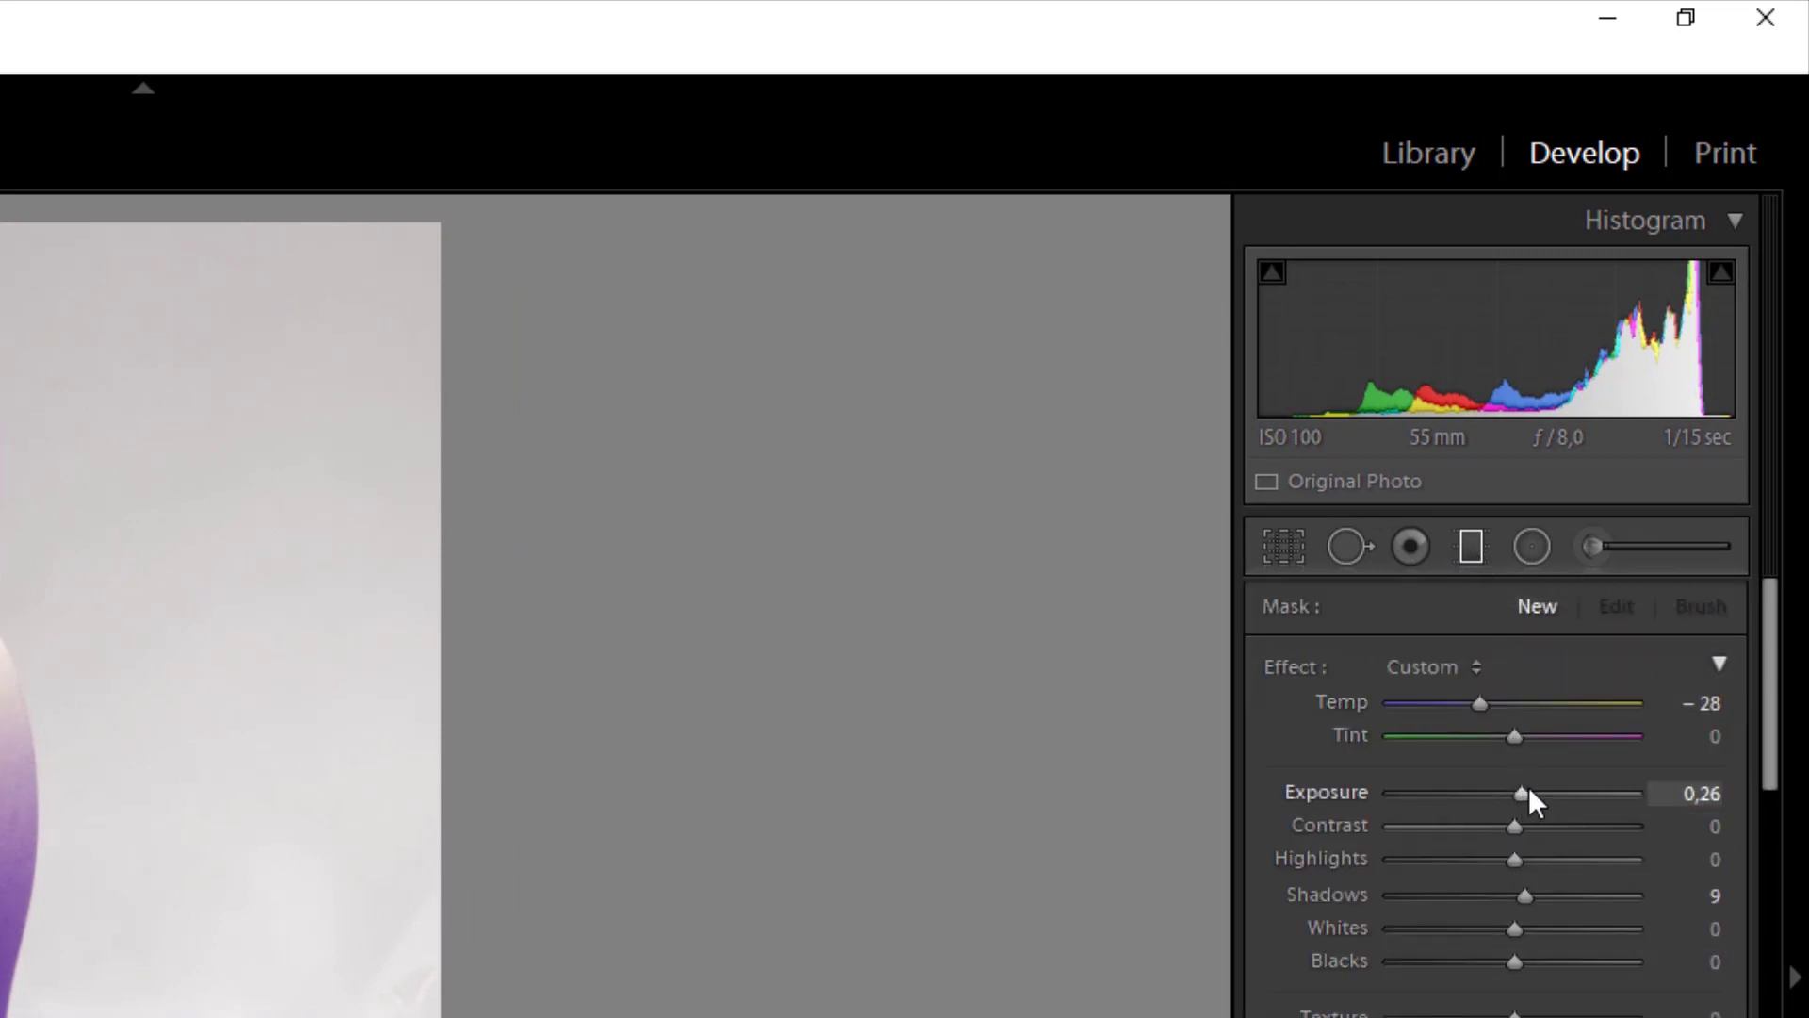
click(1689, 712)
text(0)
drag(1528, 794, 1531, 794)
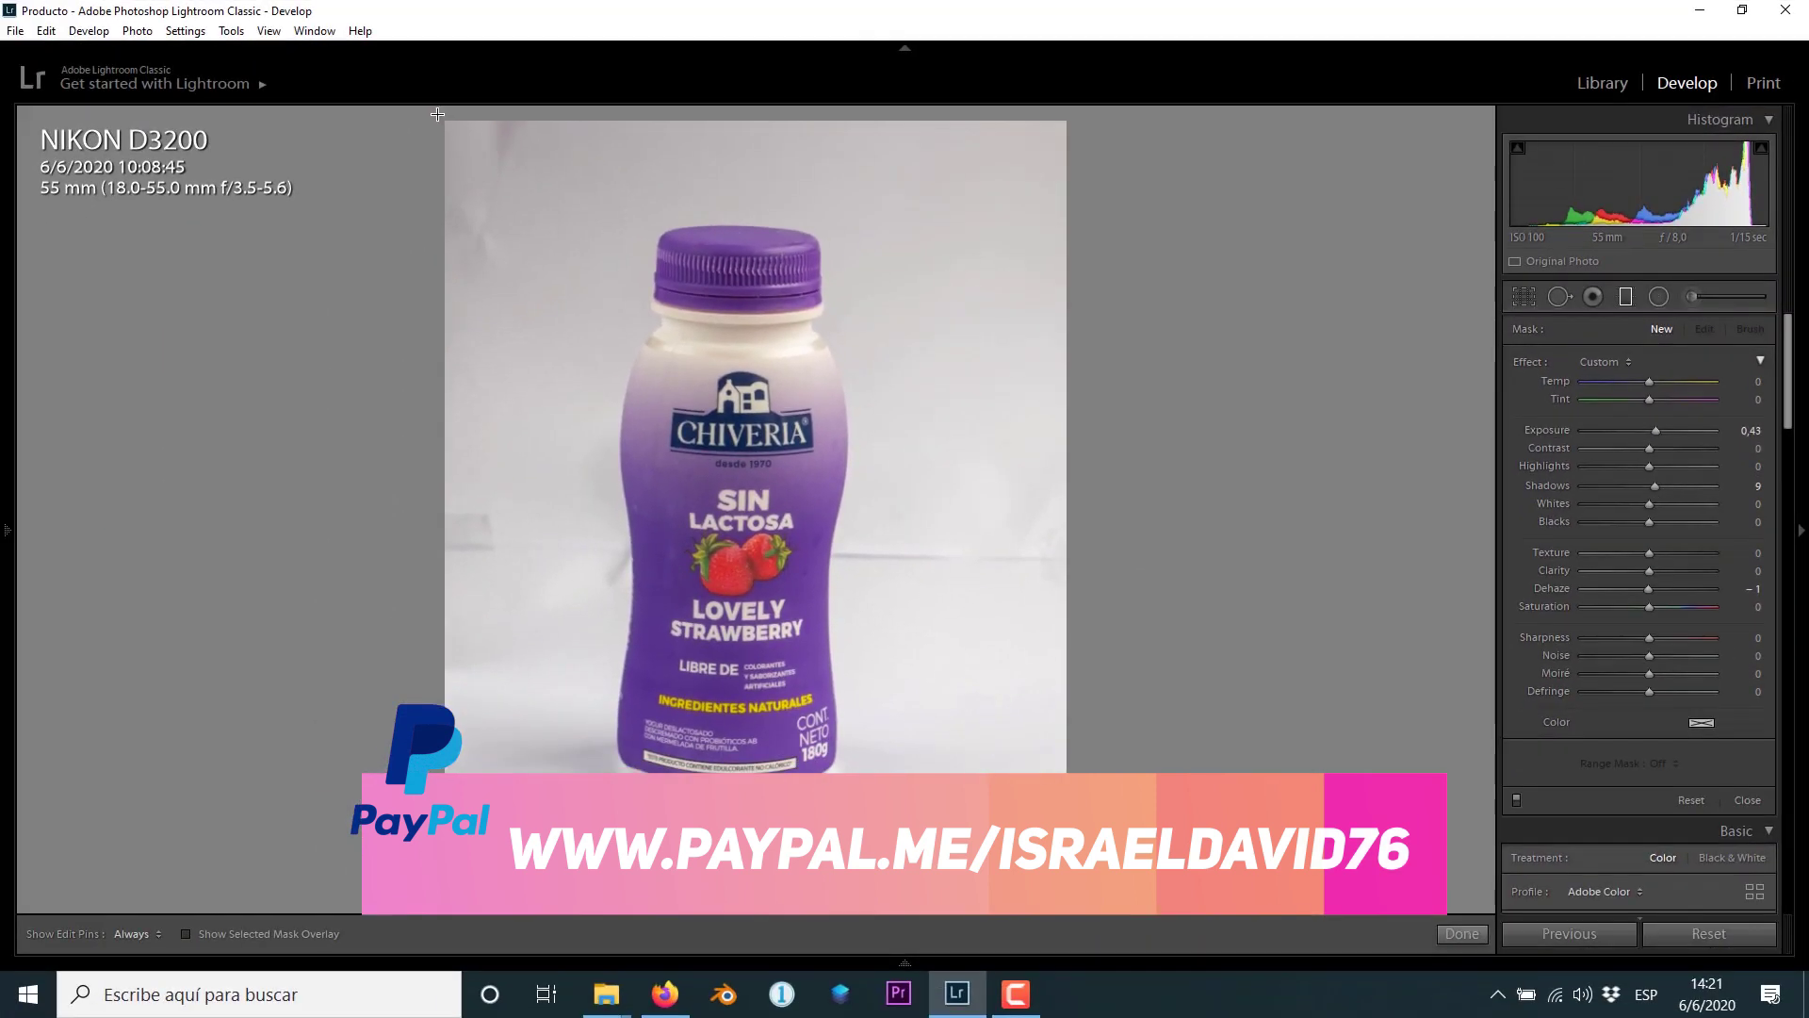
drag(437, 114, 715, 389)
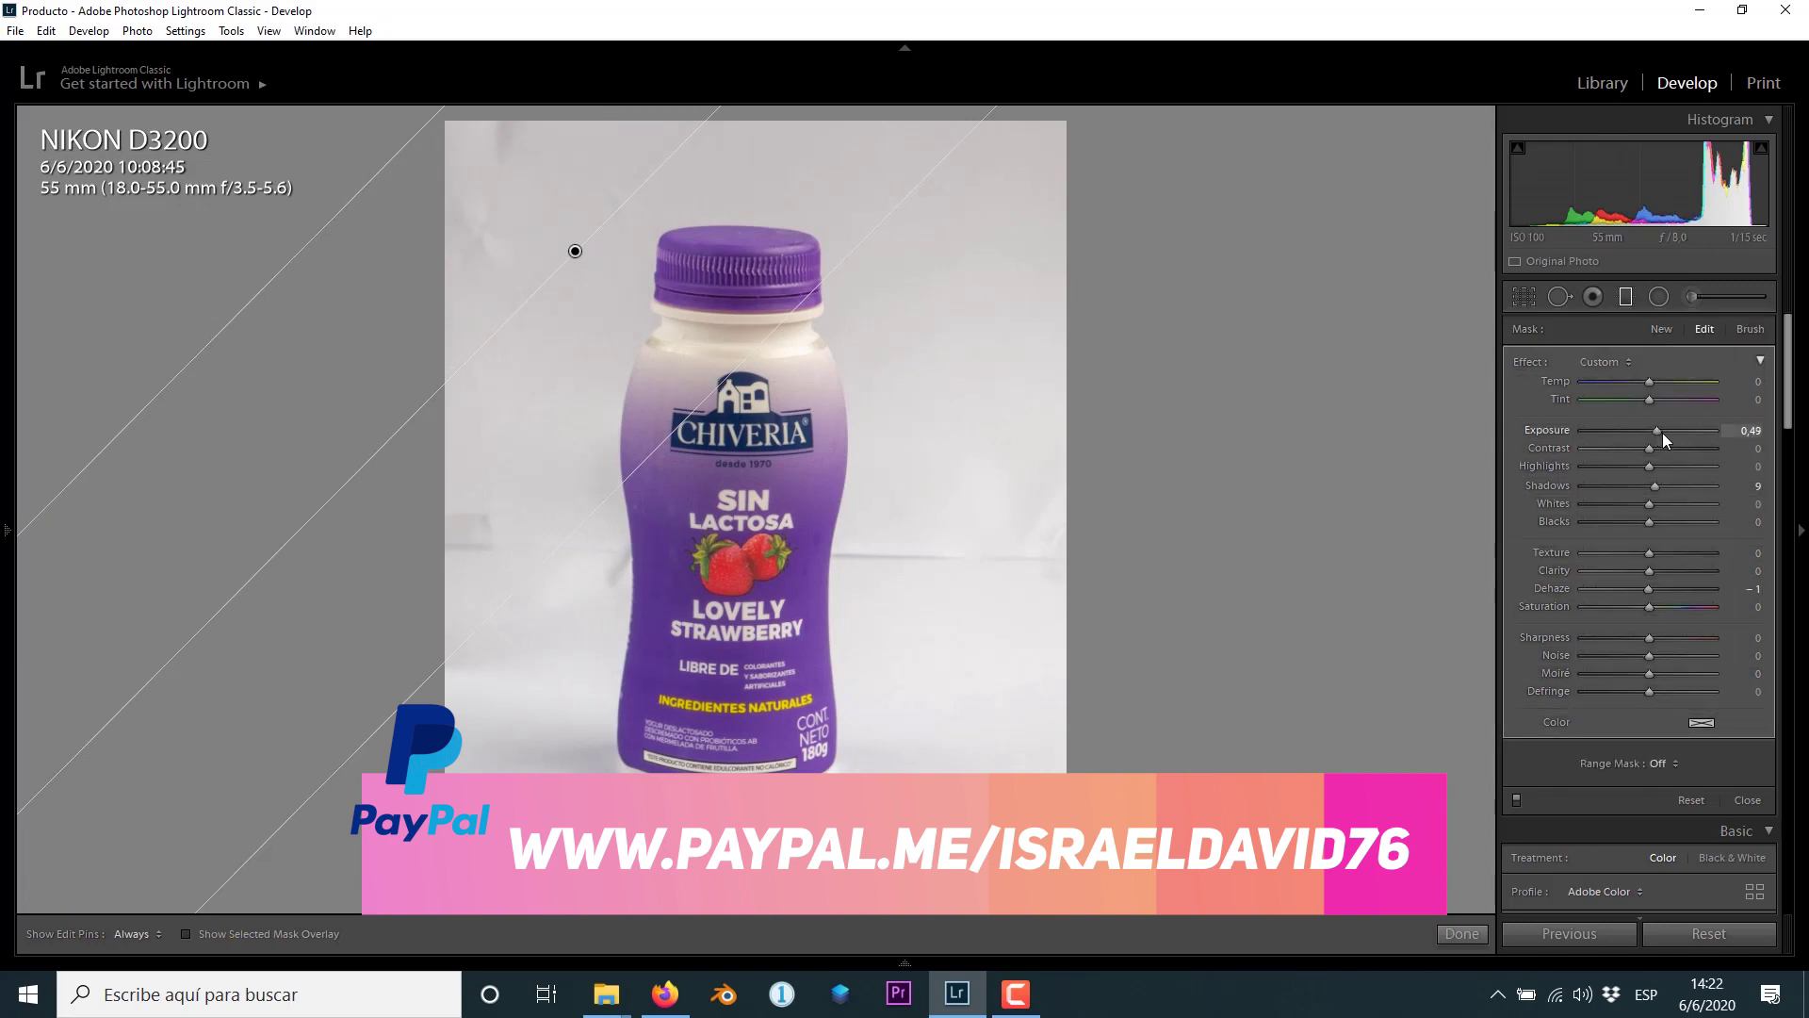
drag(1673, 433, 1660, 433)
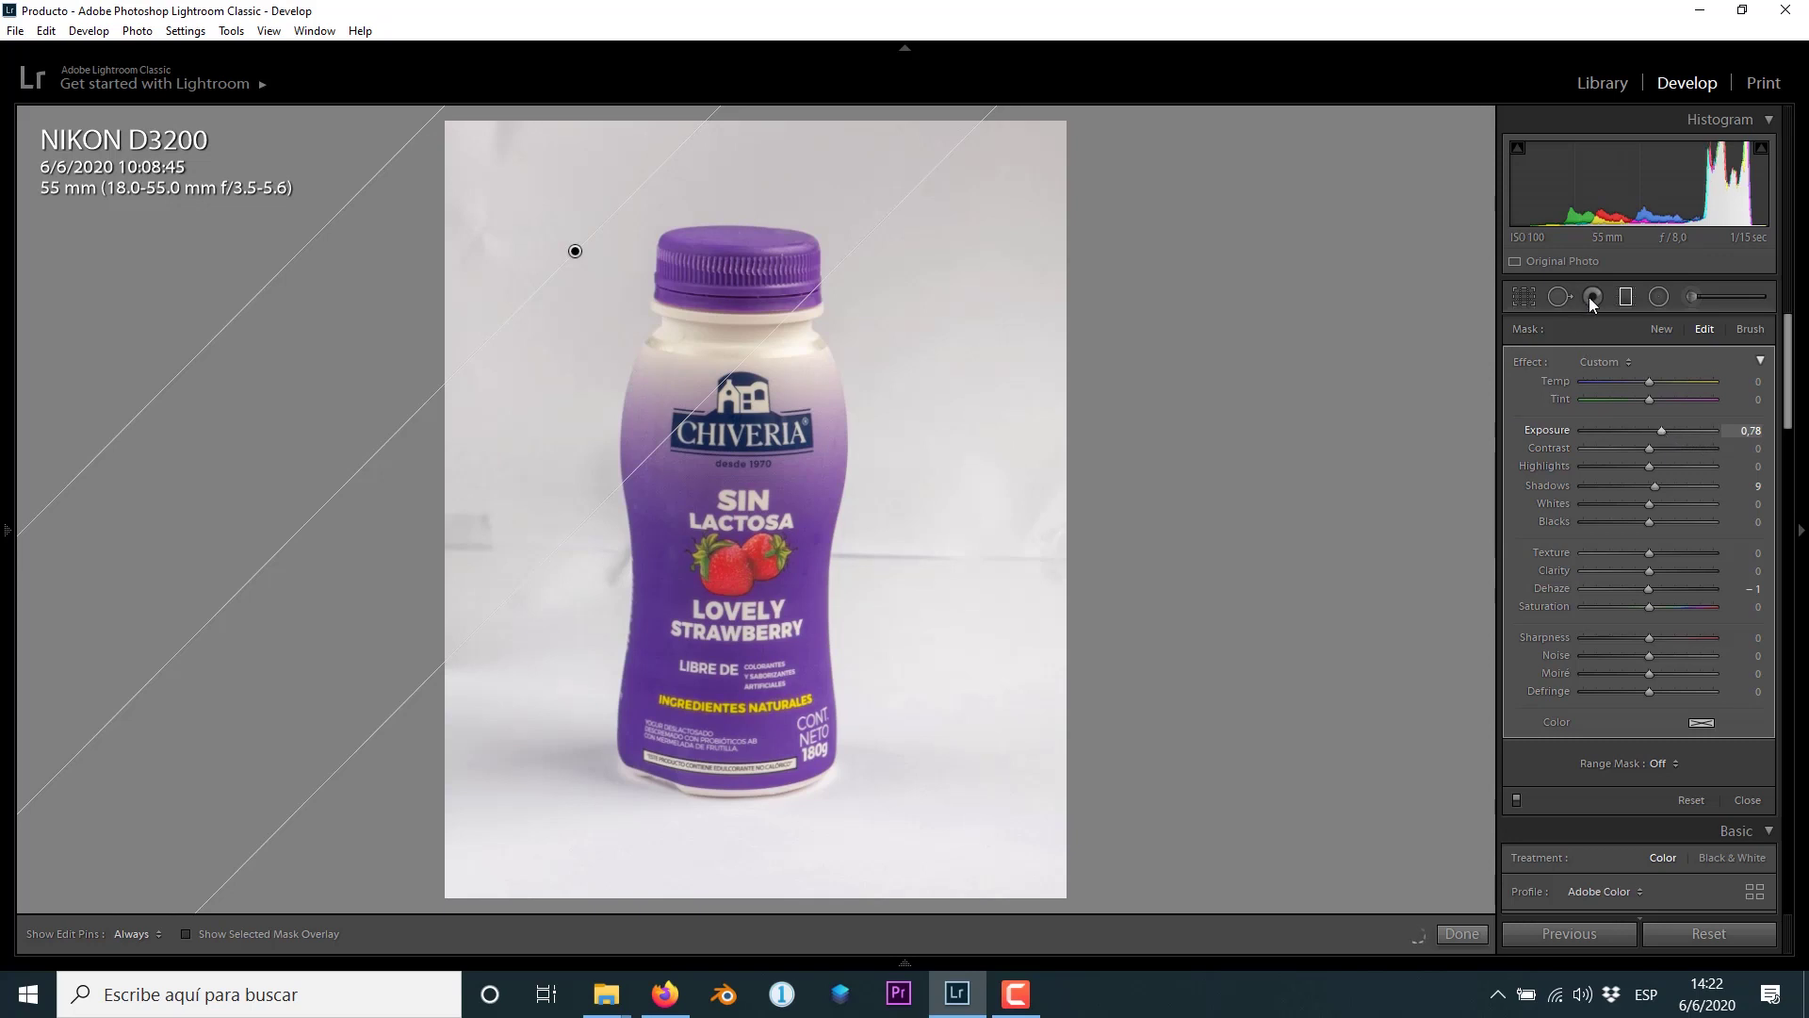
Add a second graduated filter from the photo's upper-right corner
click(1625, 300)
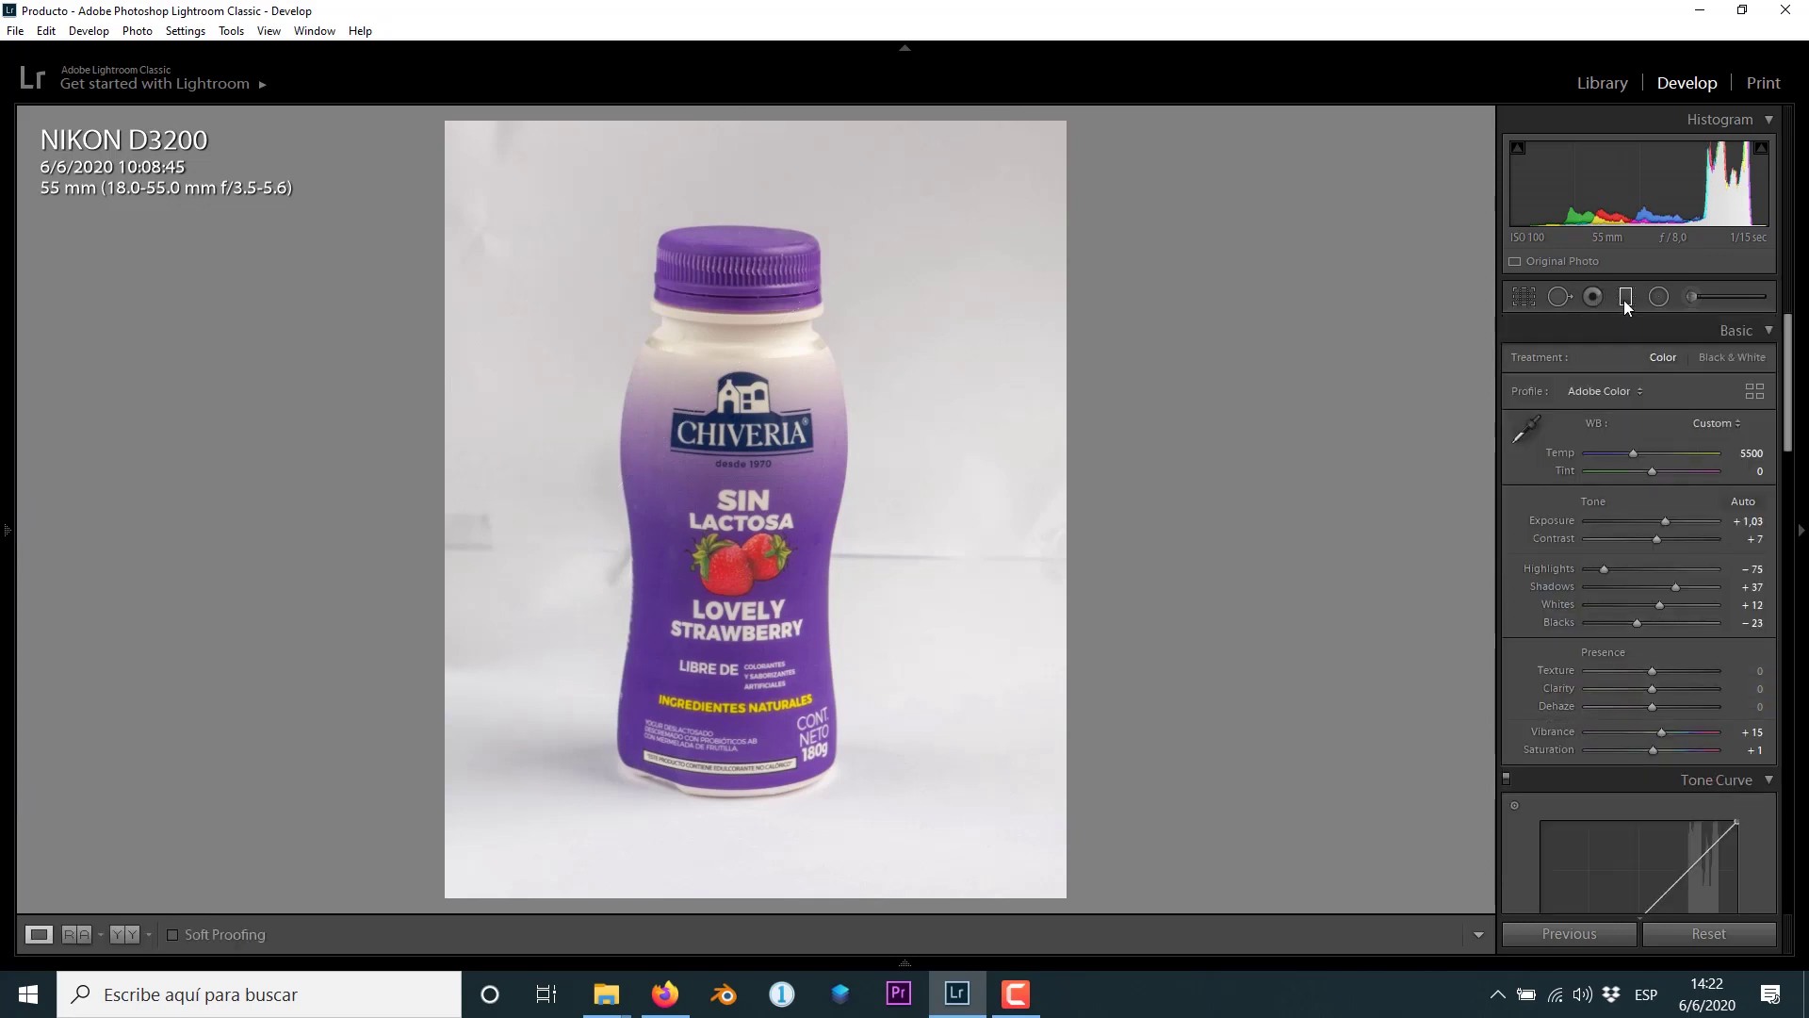
click(1624, 300)
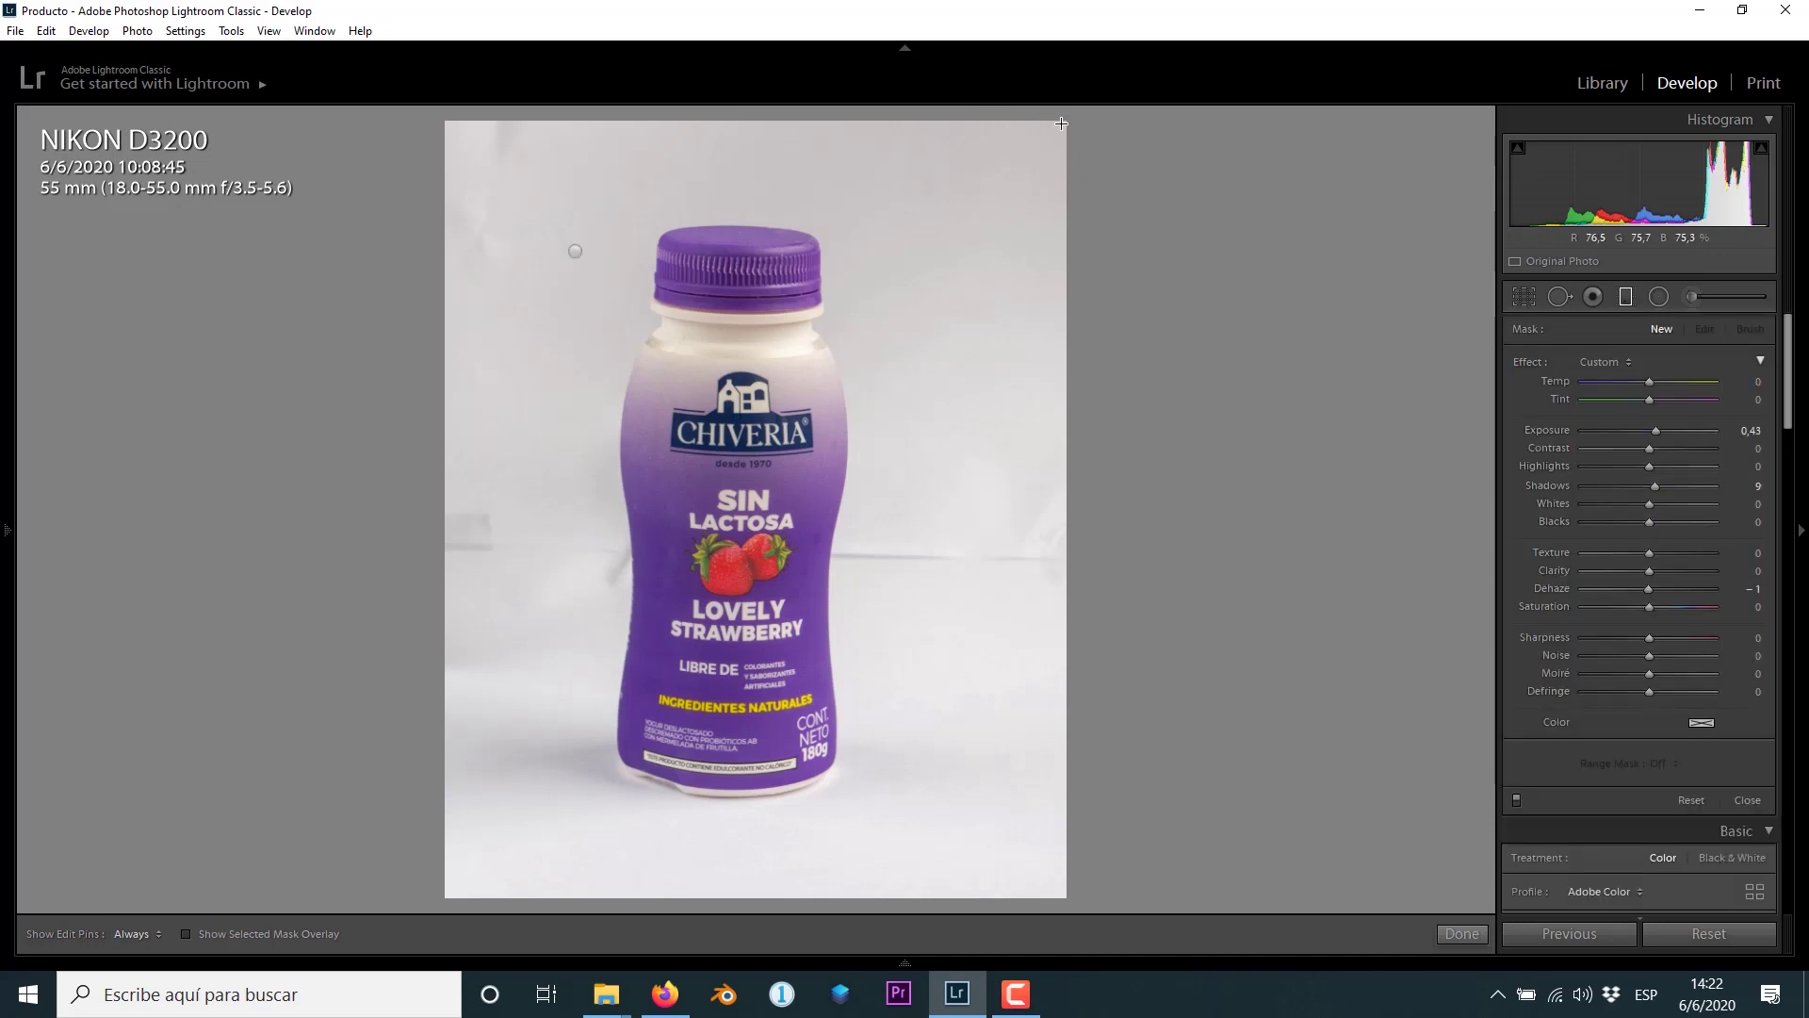
key(m)
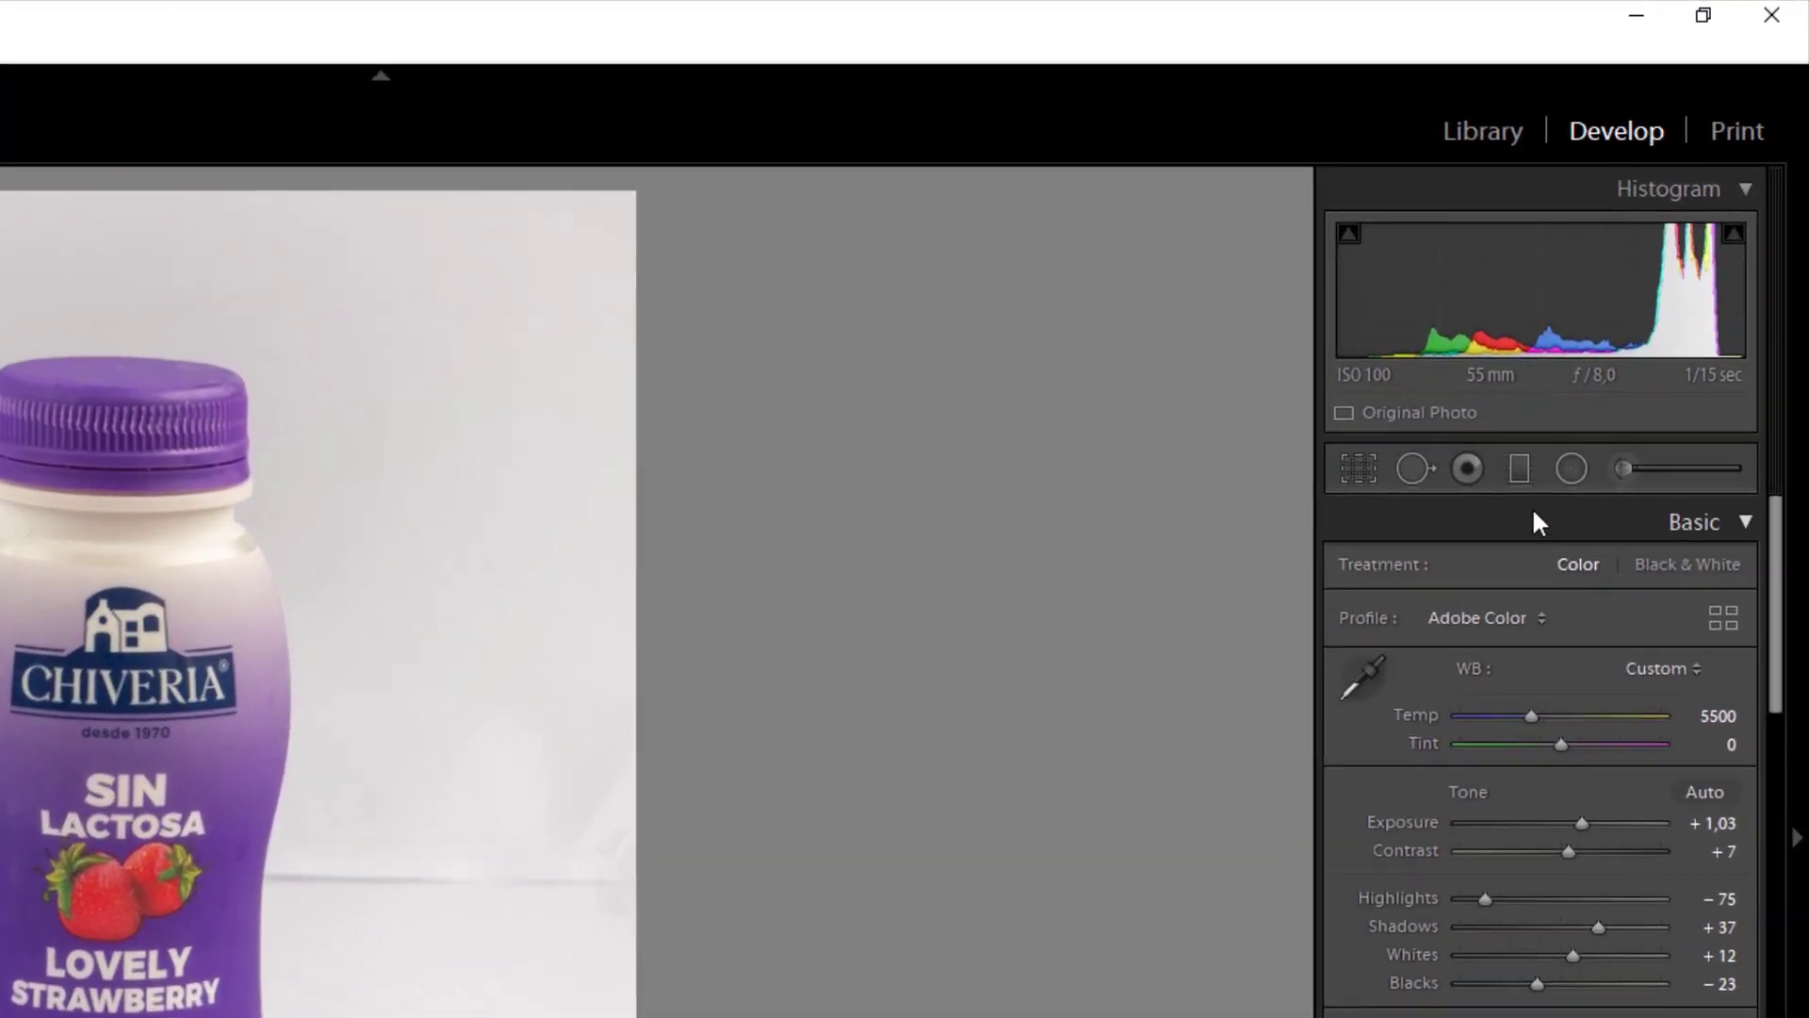
Paint over the horizontal background crease to the right of the bottle with the Heal brush at size 83
click(1417, 463)
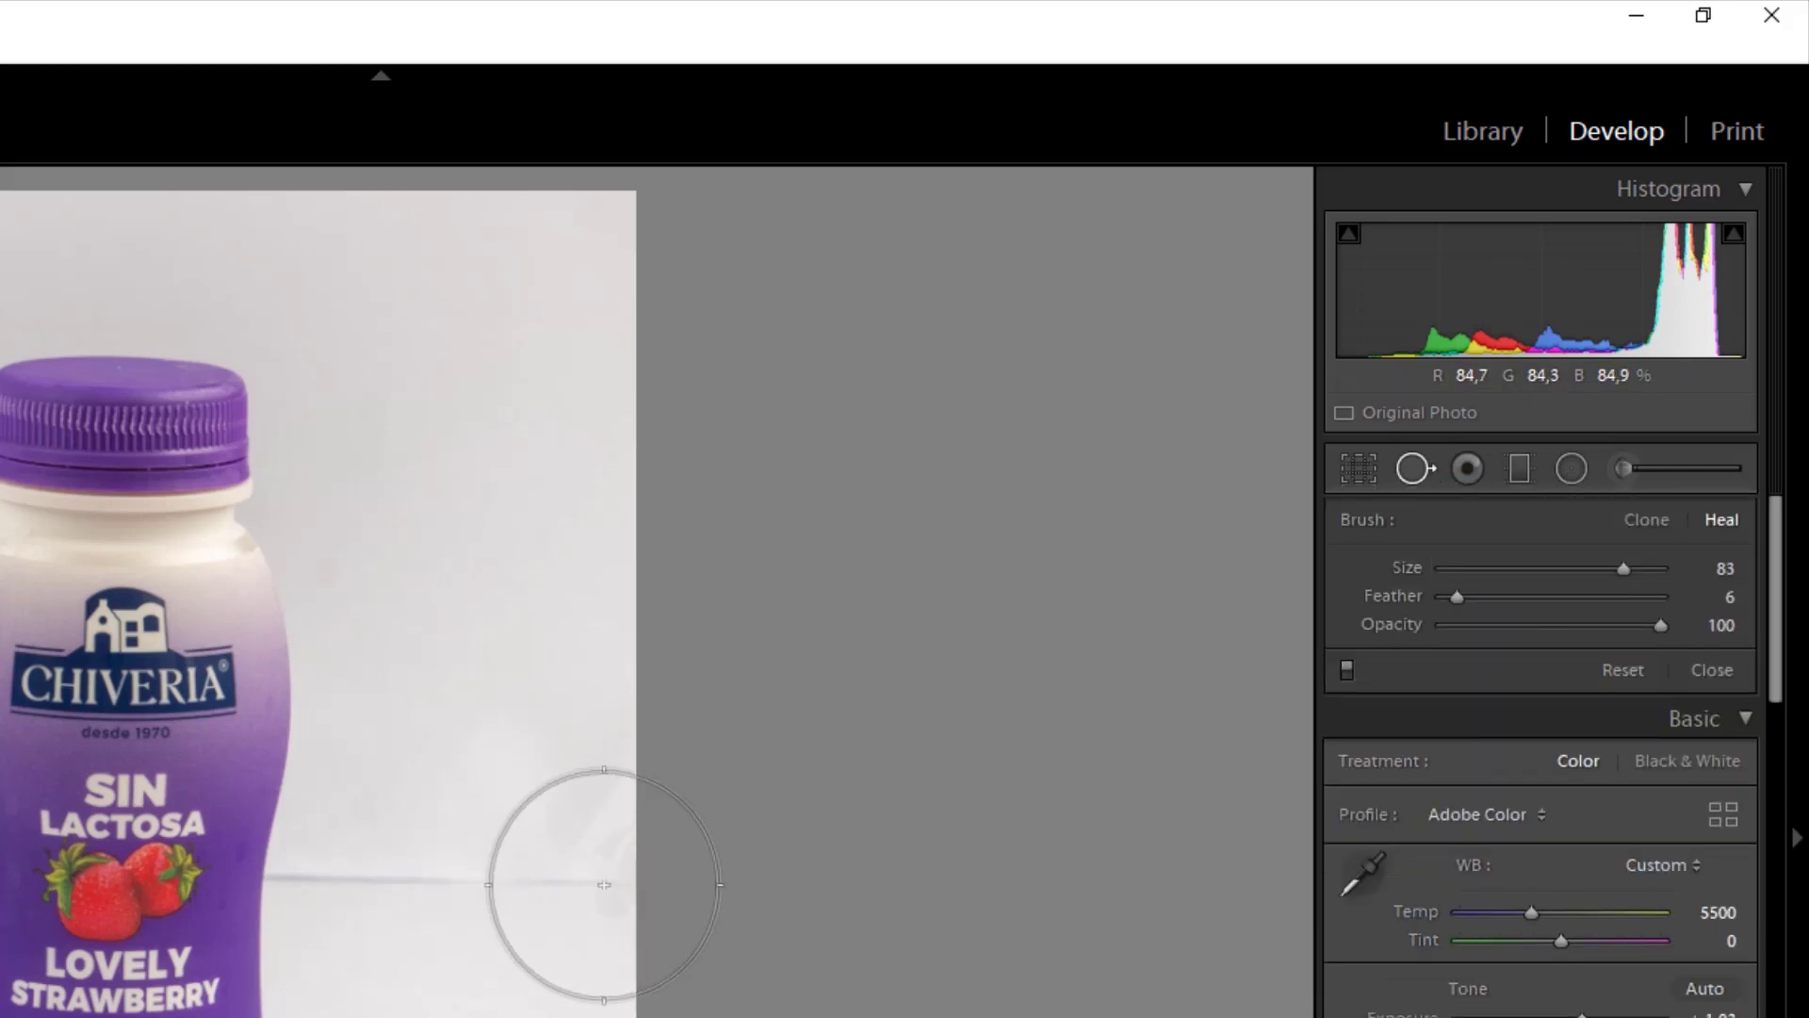
drag(604, 884, 360, 896)
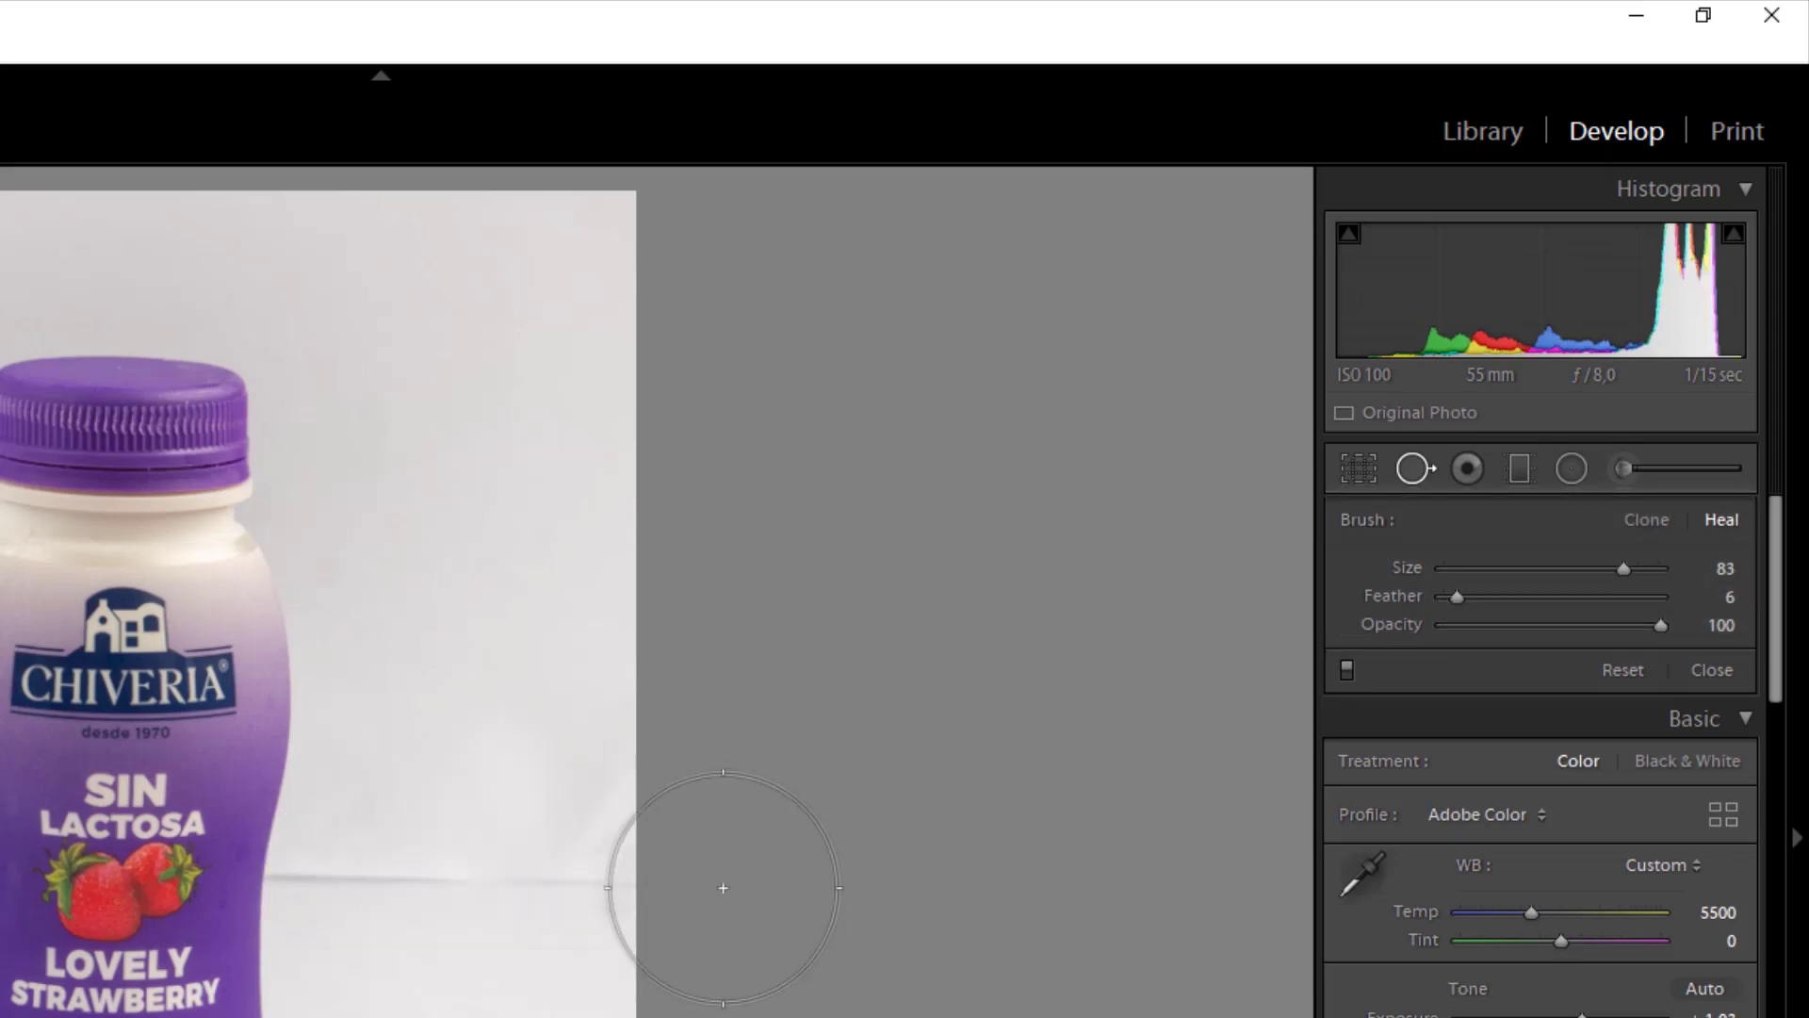
drag(723, 888, 378, 890)
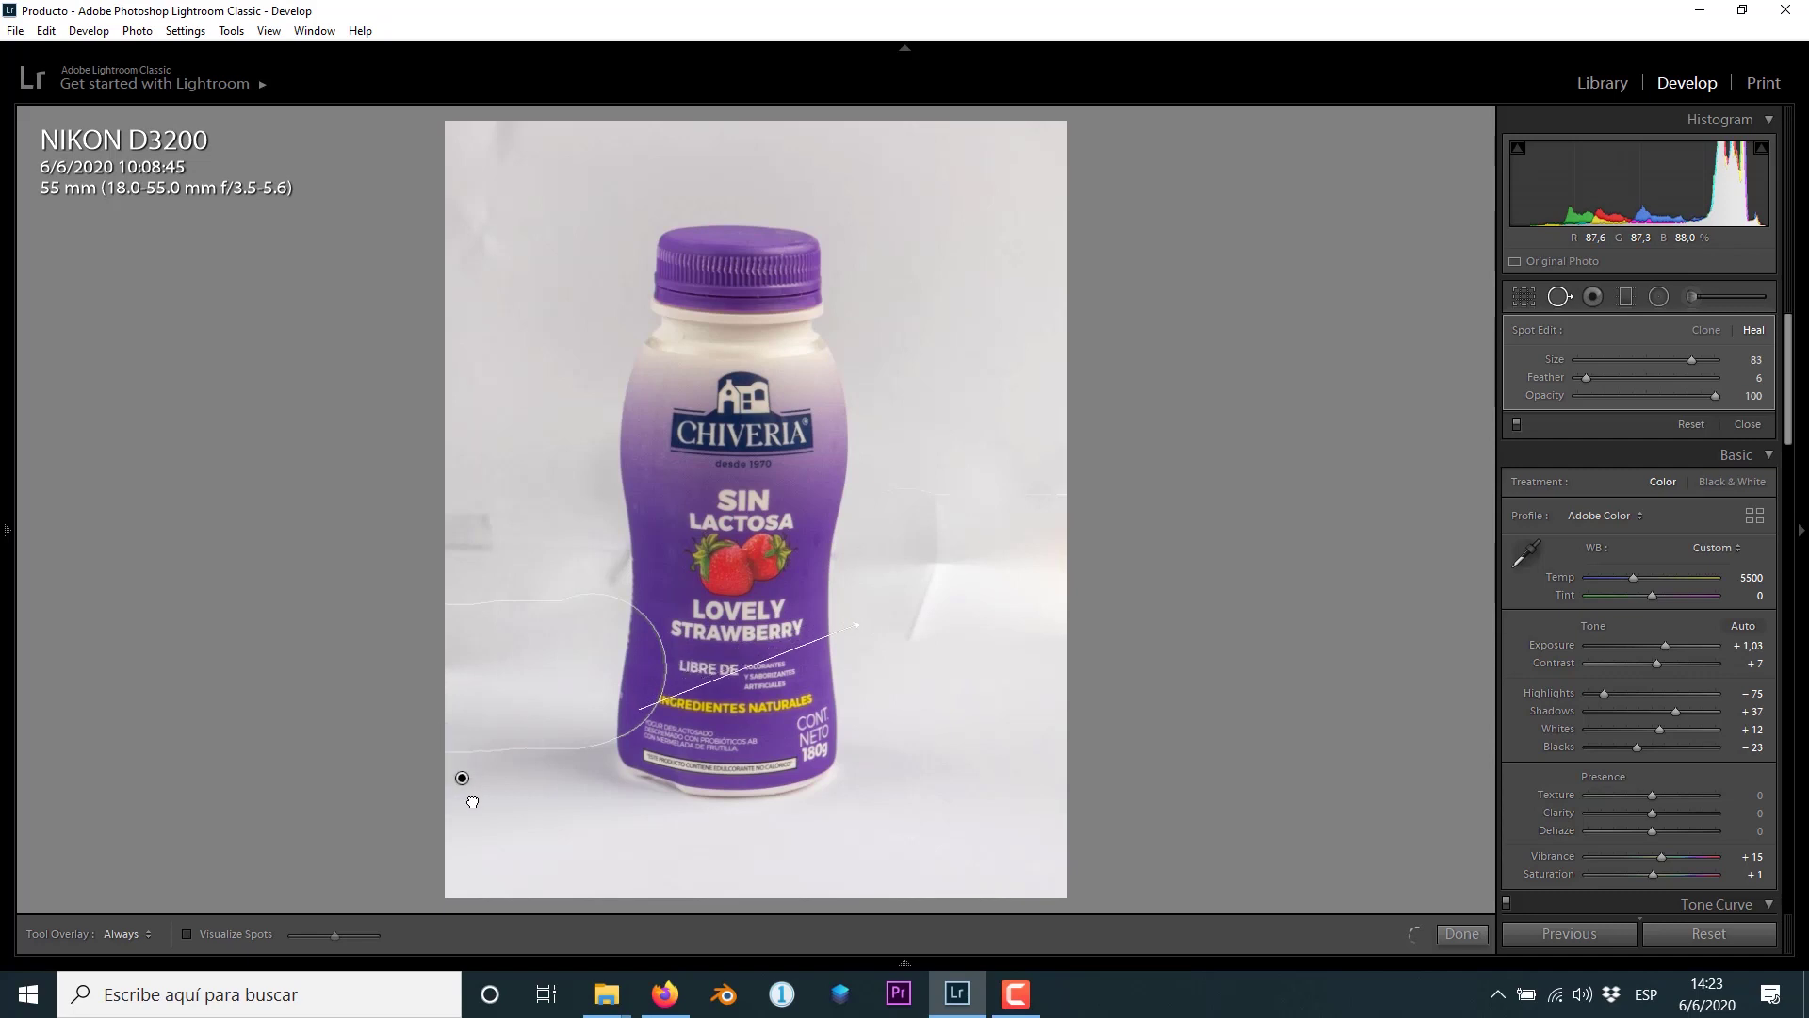
Move the crease's healing source to the clean background at the photo's upper right and finish the retouch
mouse_move(472, 802)
mouse_down()
mouse_move(500, 841)
mouse_move(483, 869)
mouse_up()
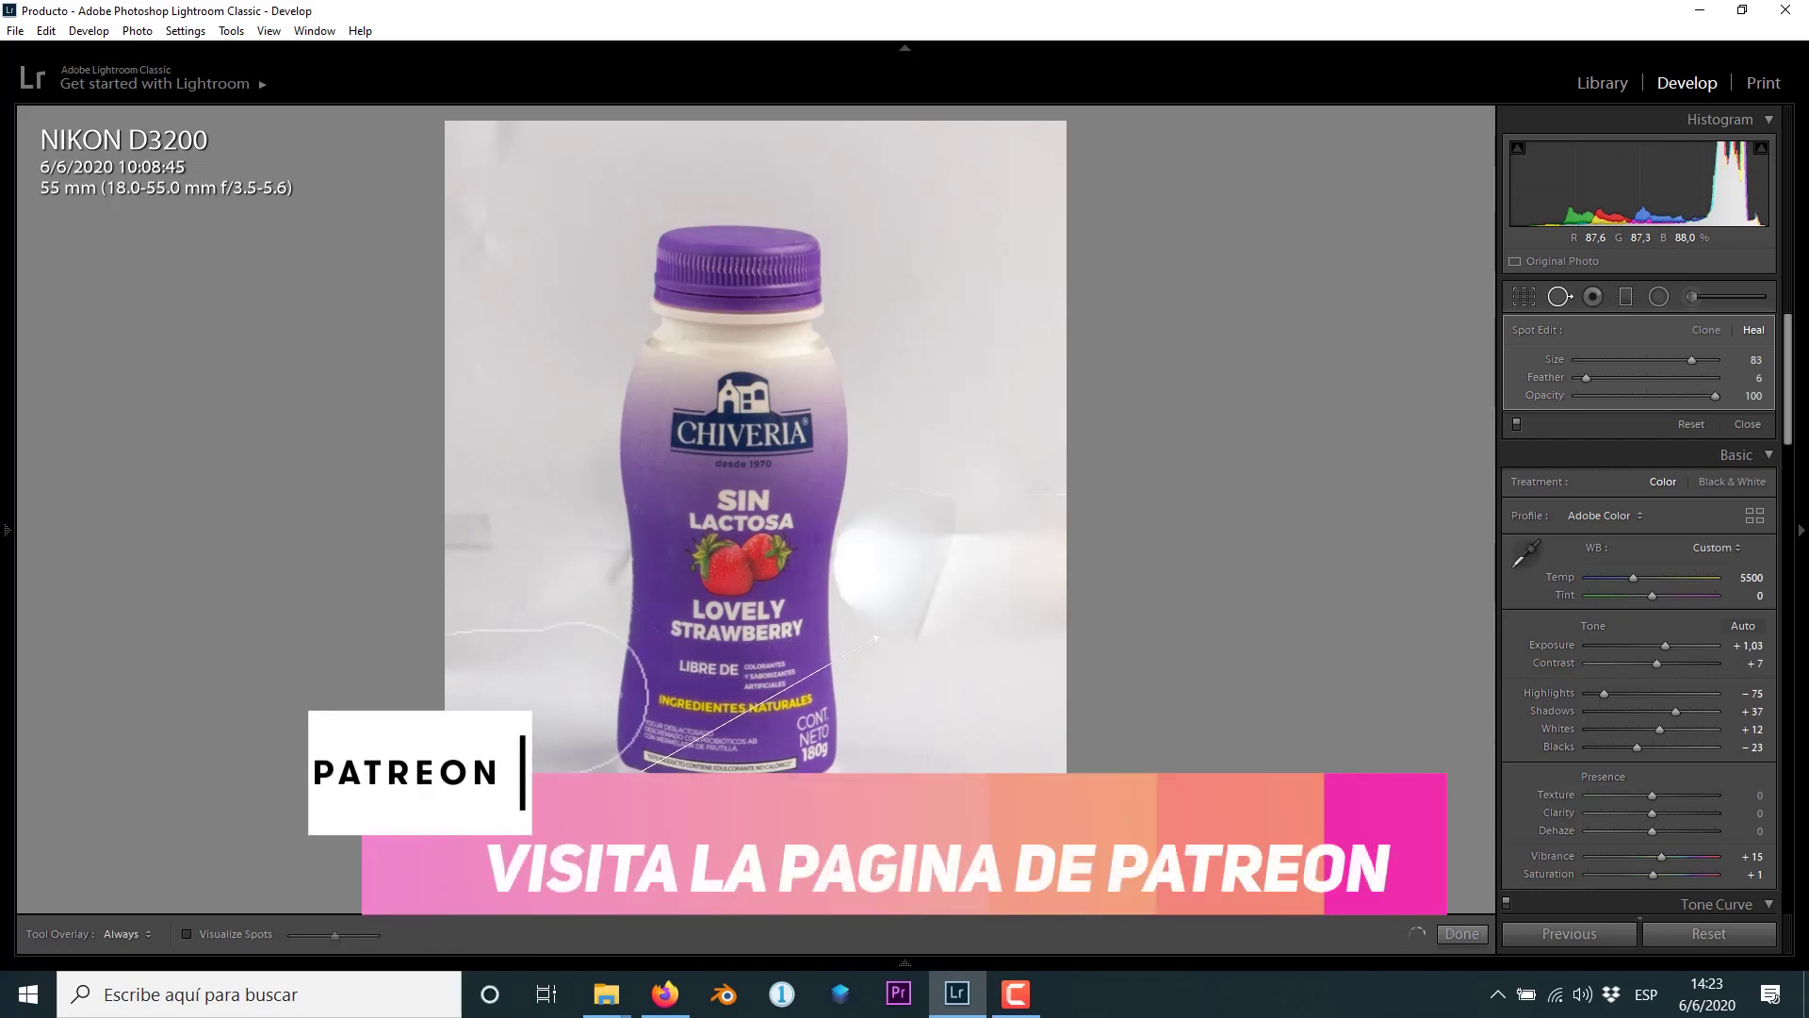
click(961, 136)
drag(961, 137, 967, 173)
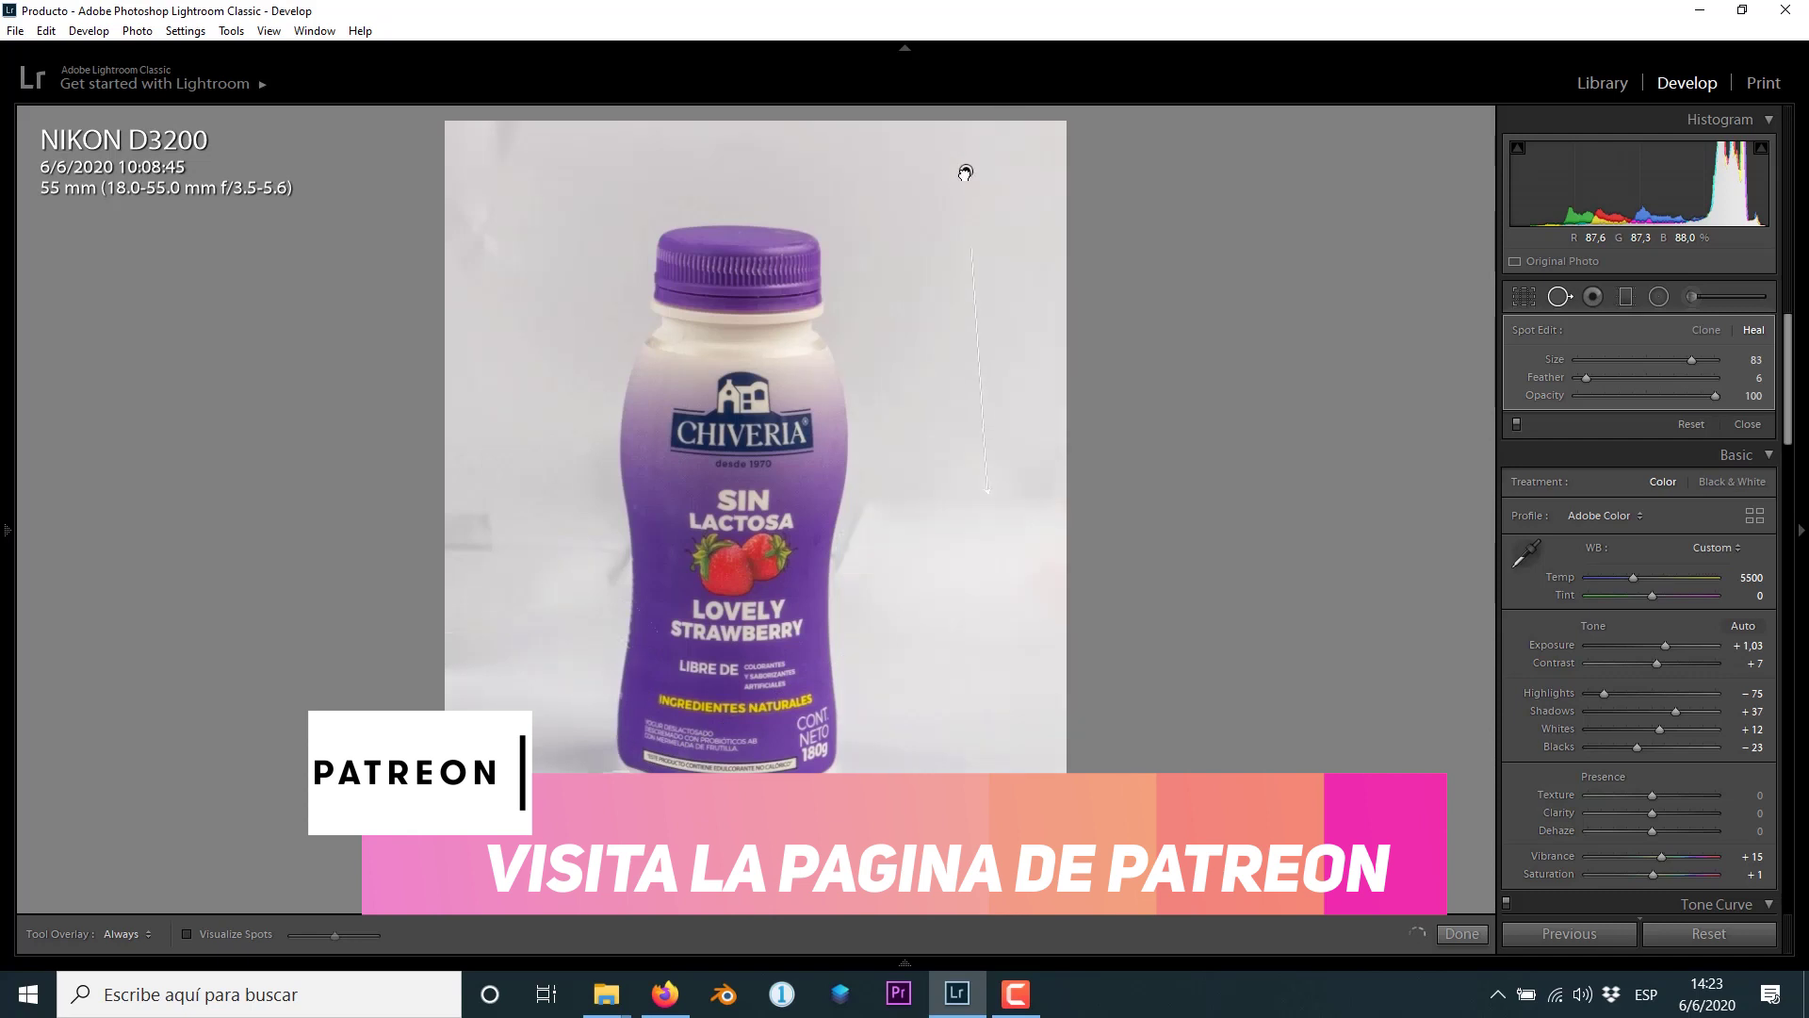
drag(967, 174, 944, 170)
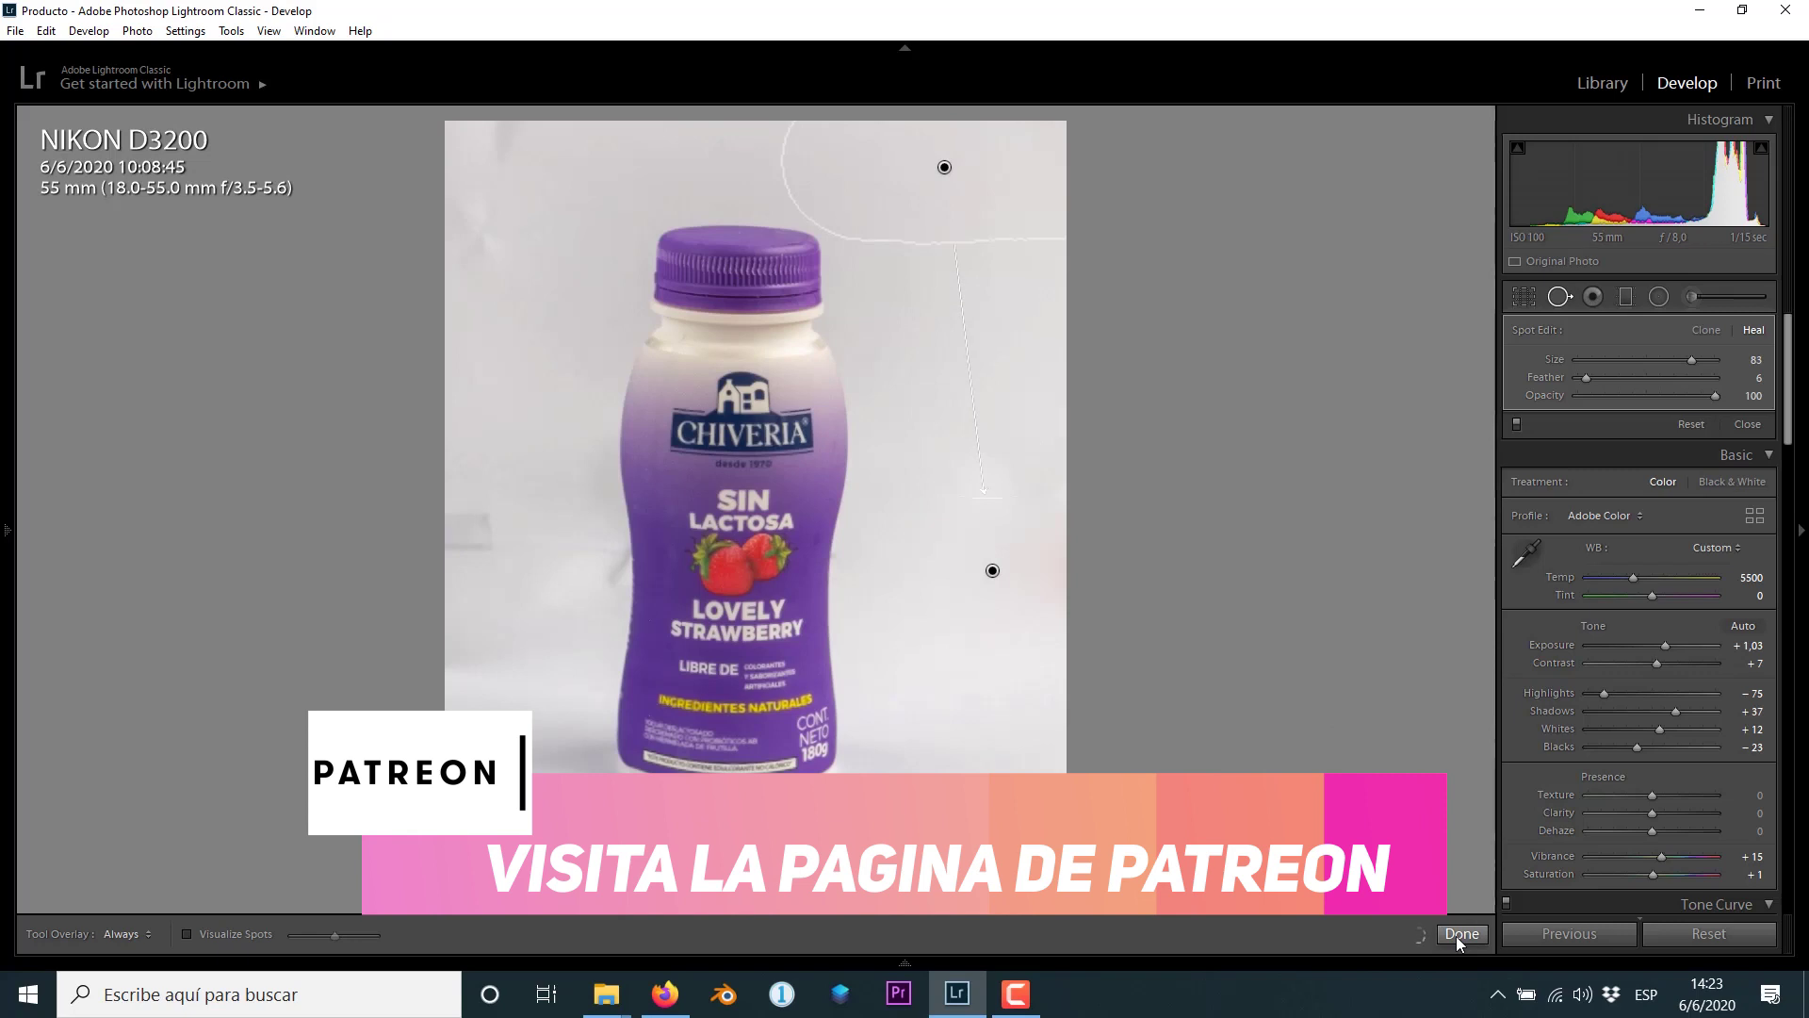
click(1457, 935)
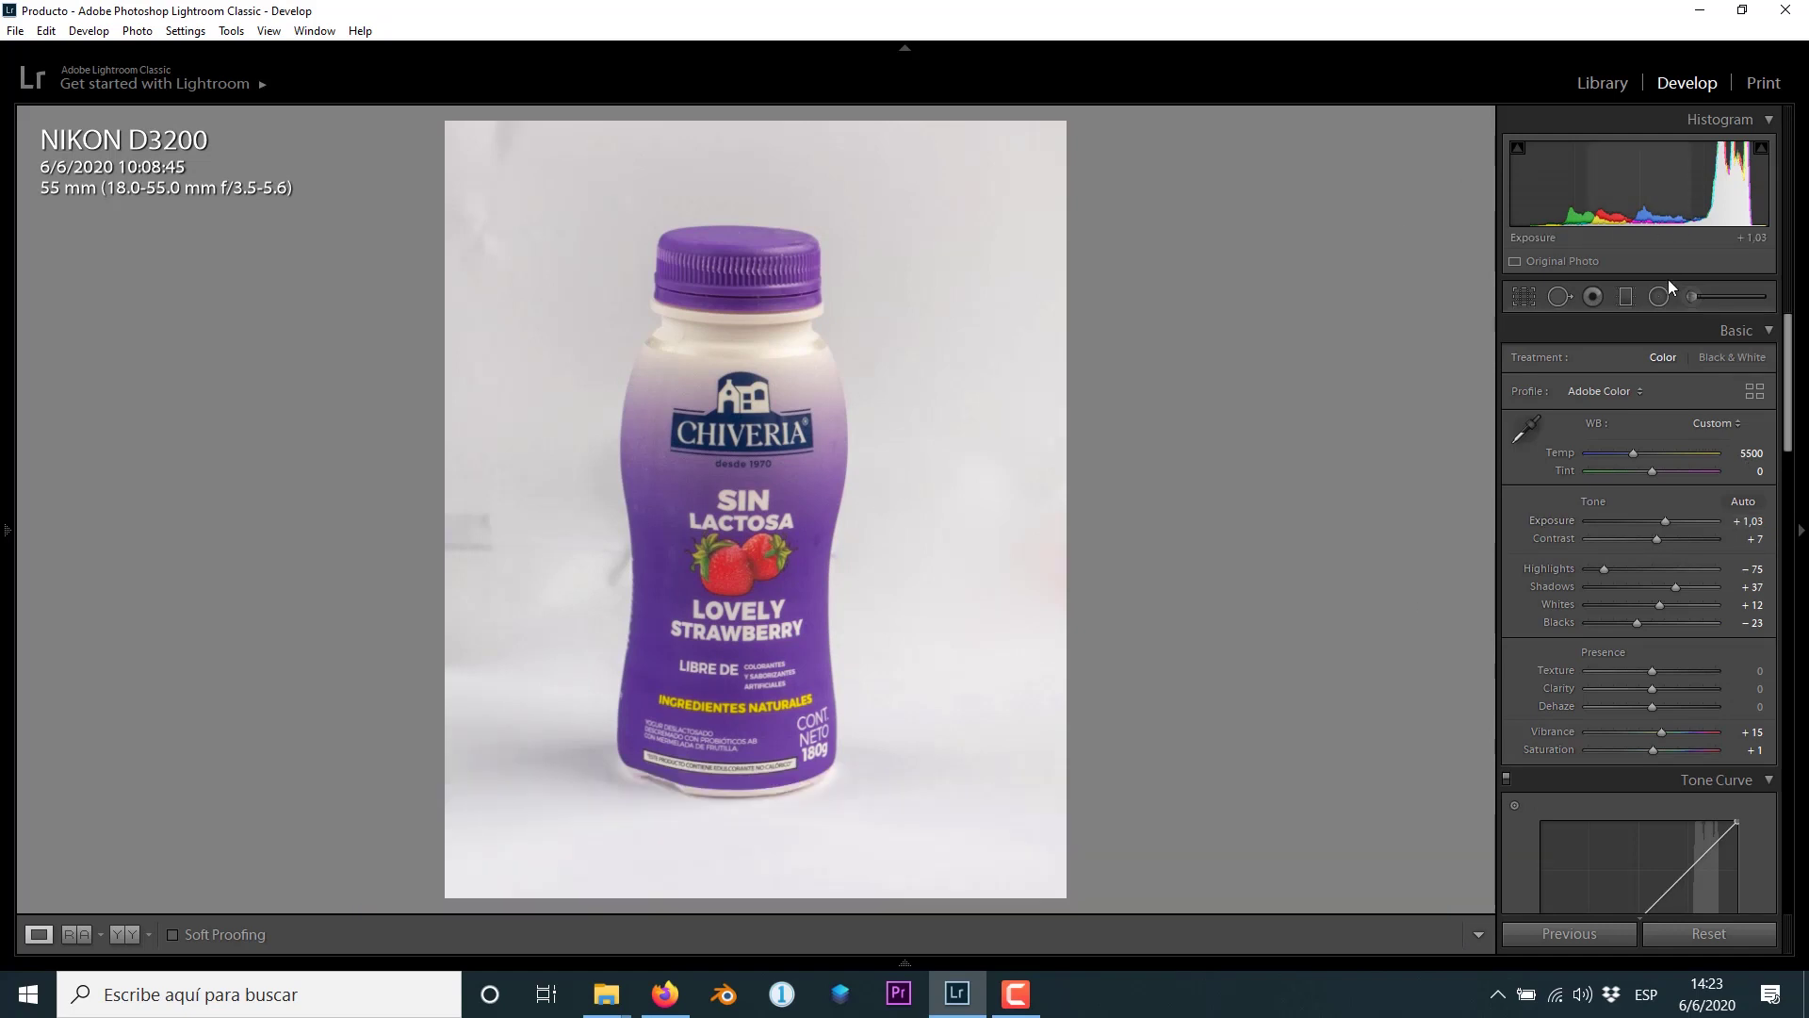
Heal the background mark to the left of the bottle with the size 83 brush, sampling clean background above the cap
click(1561, 296)
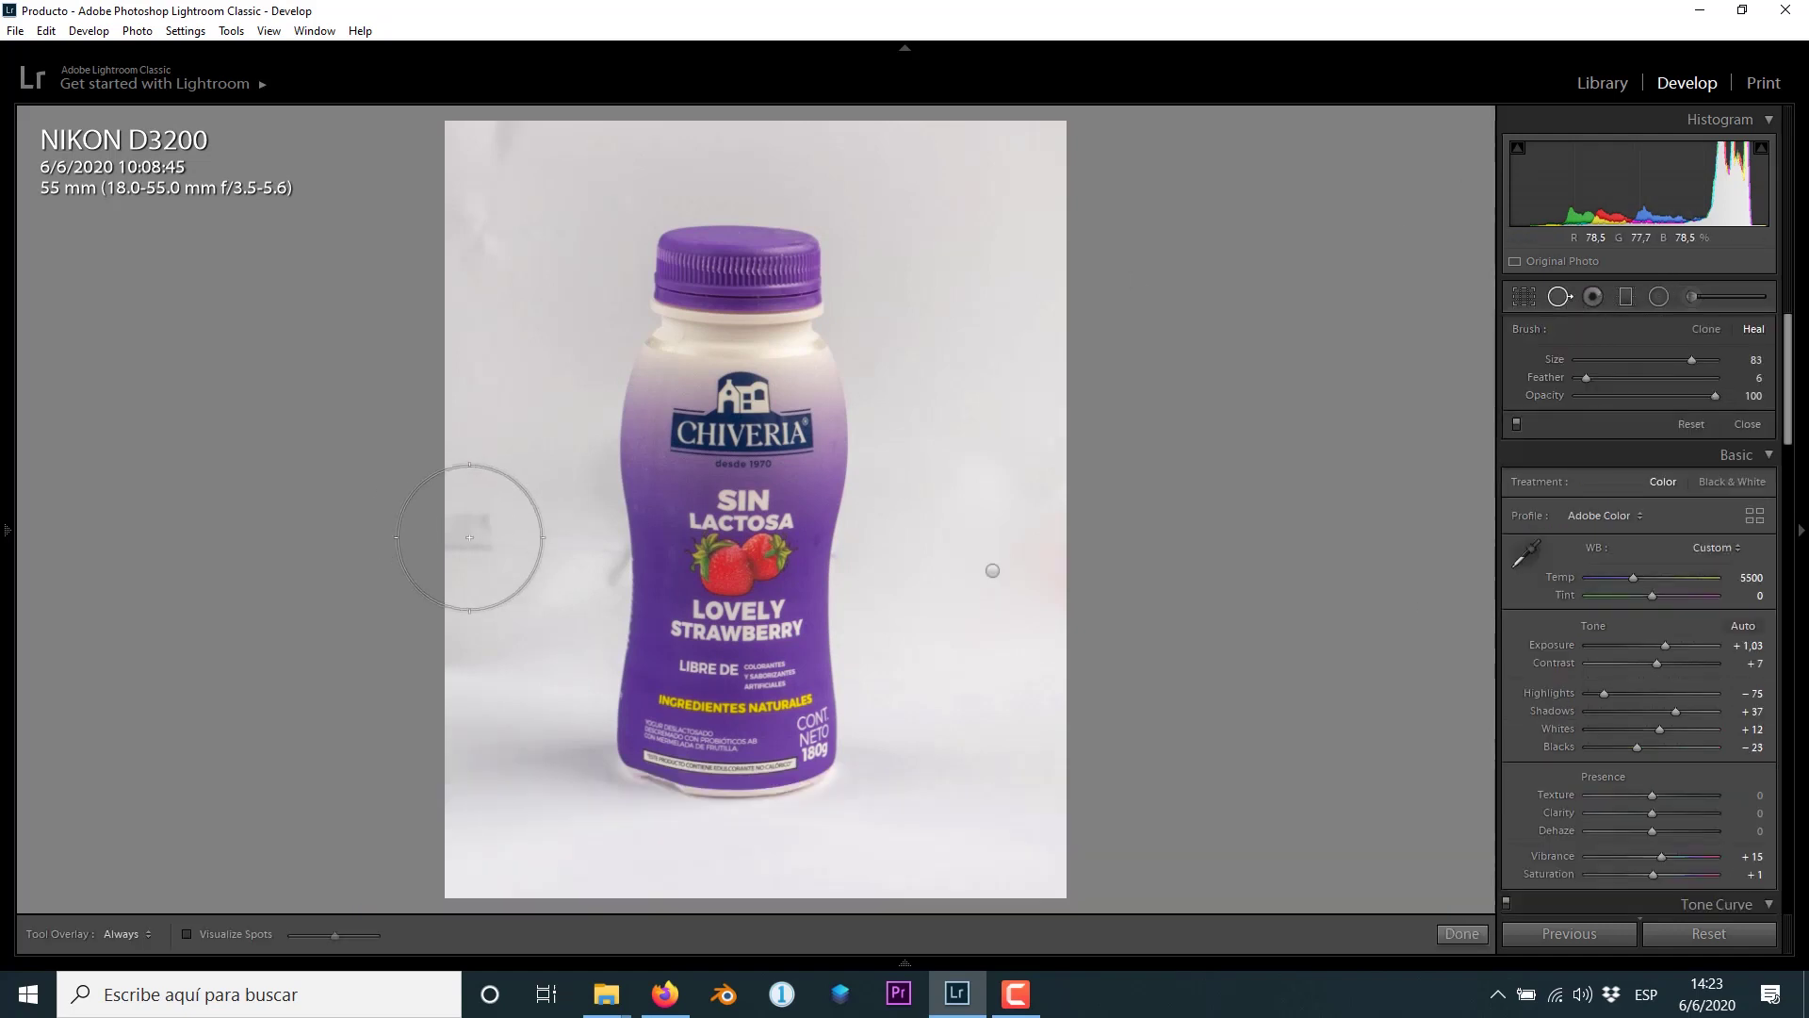
drag(475, 537, 547, 556)
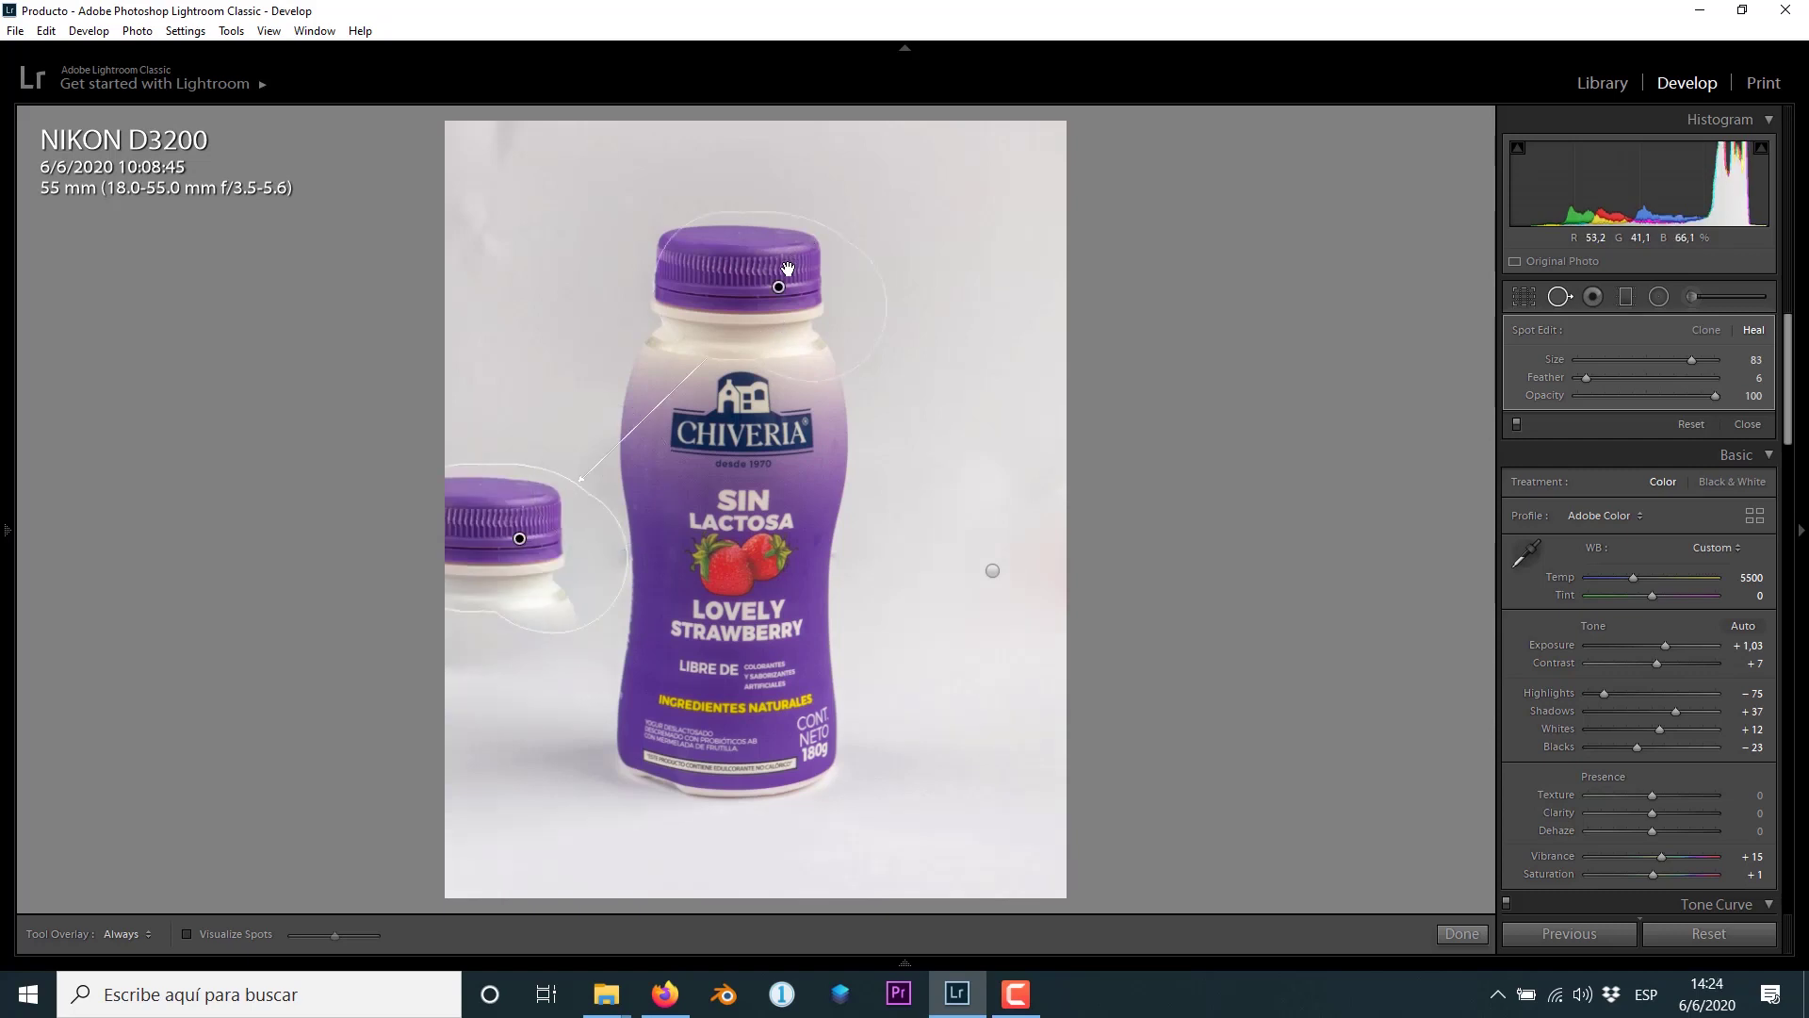
mouse_move(778, 287)
mouse_down()
mouse_move(686, 206)
mouse_move(607, 172)
mouse_move(601, 153)
mouse_move(638, 151)
mouse_up()
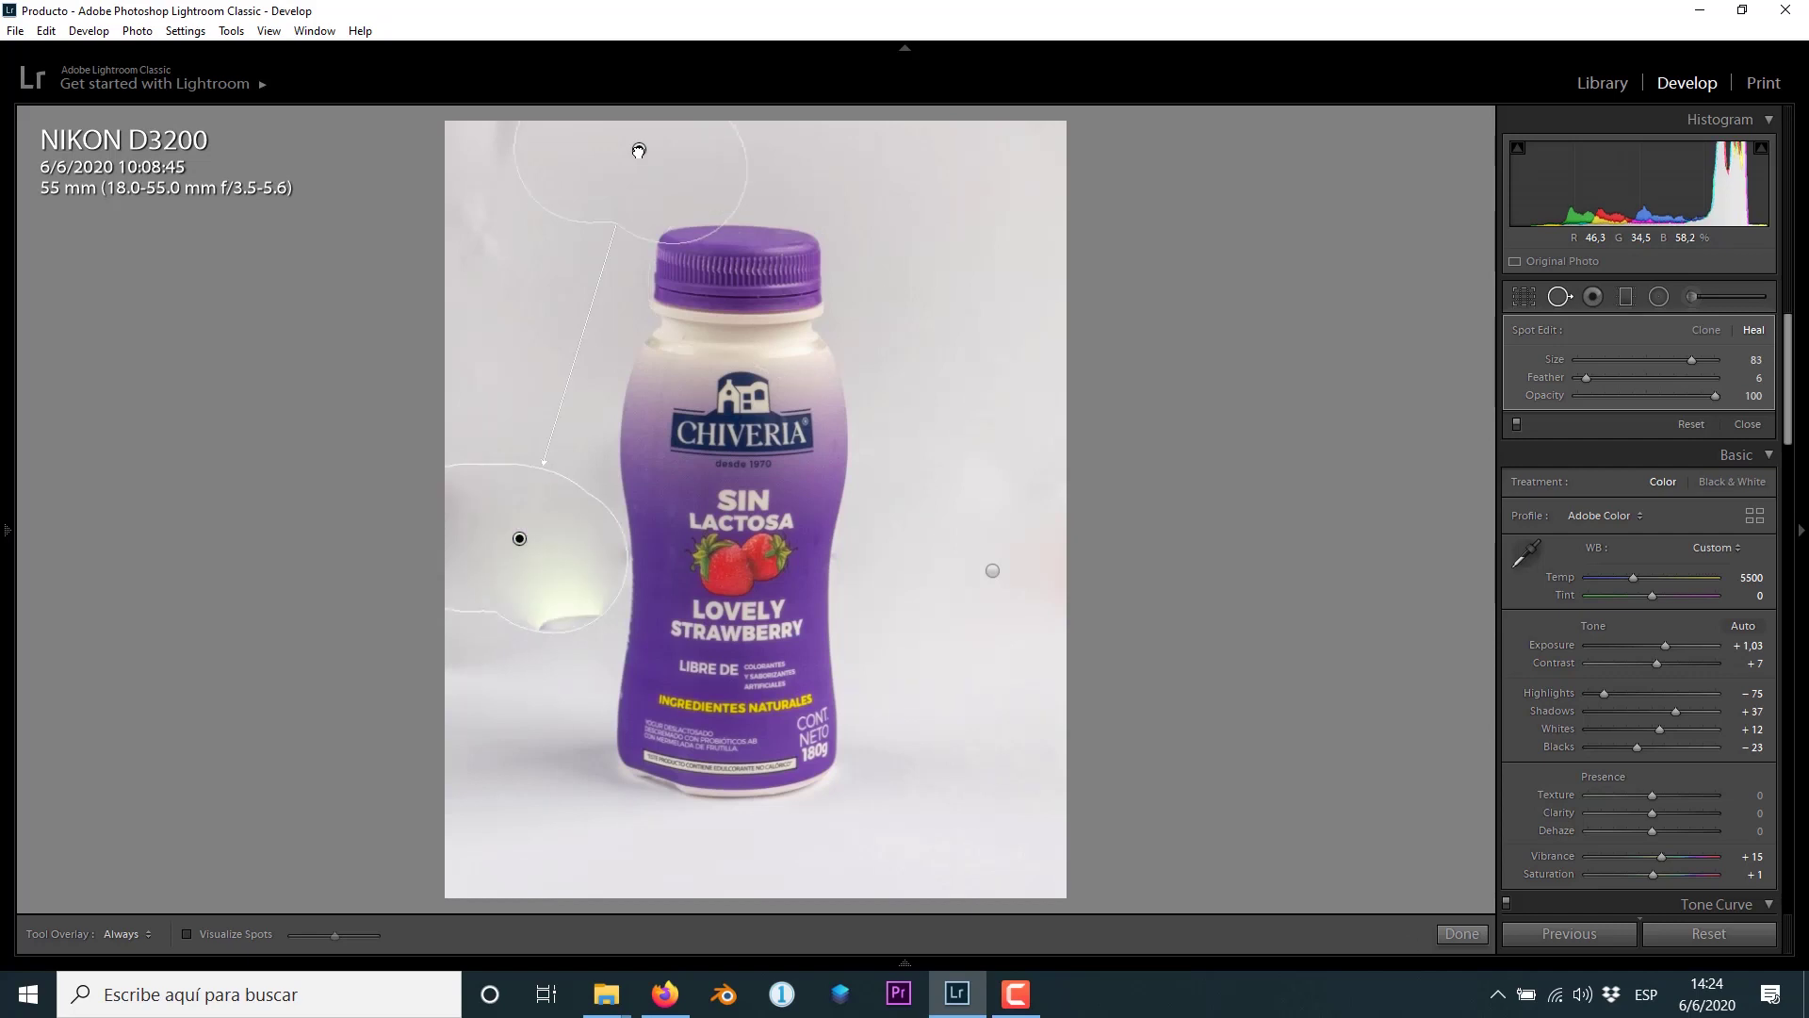
drag(639, 150, 612, 135)
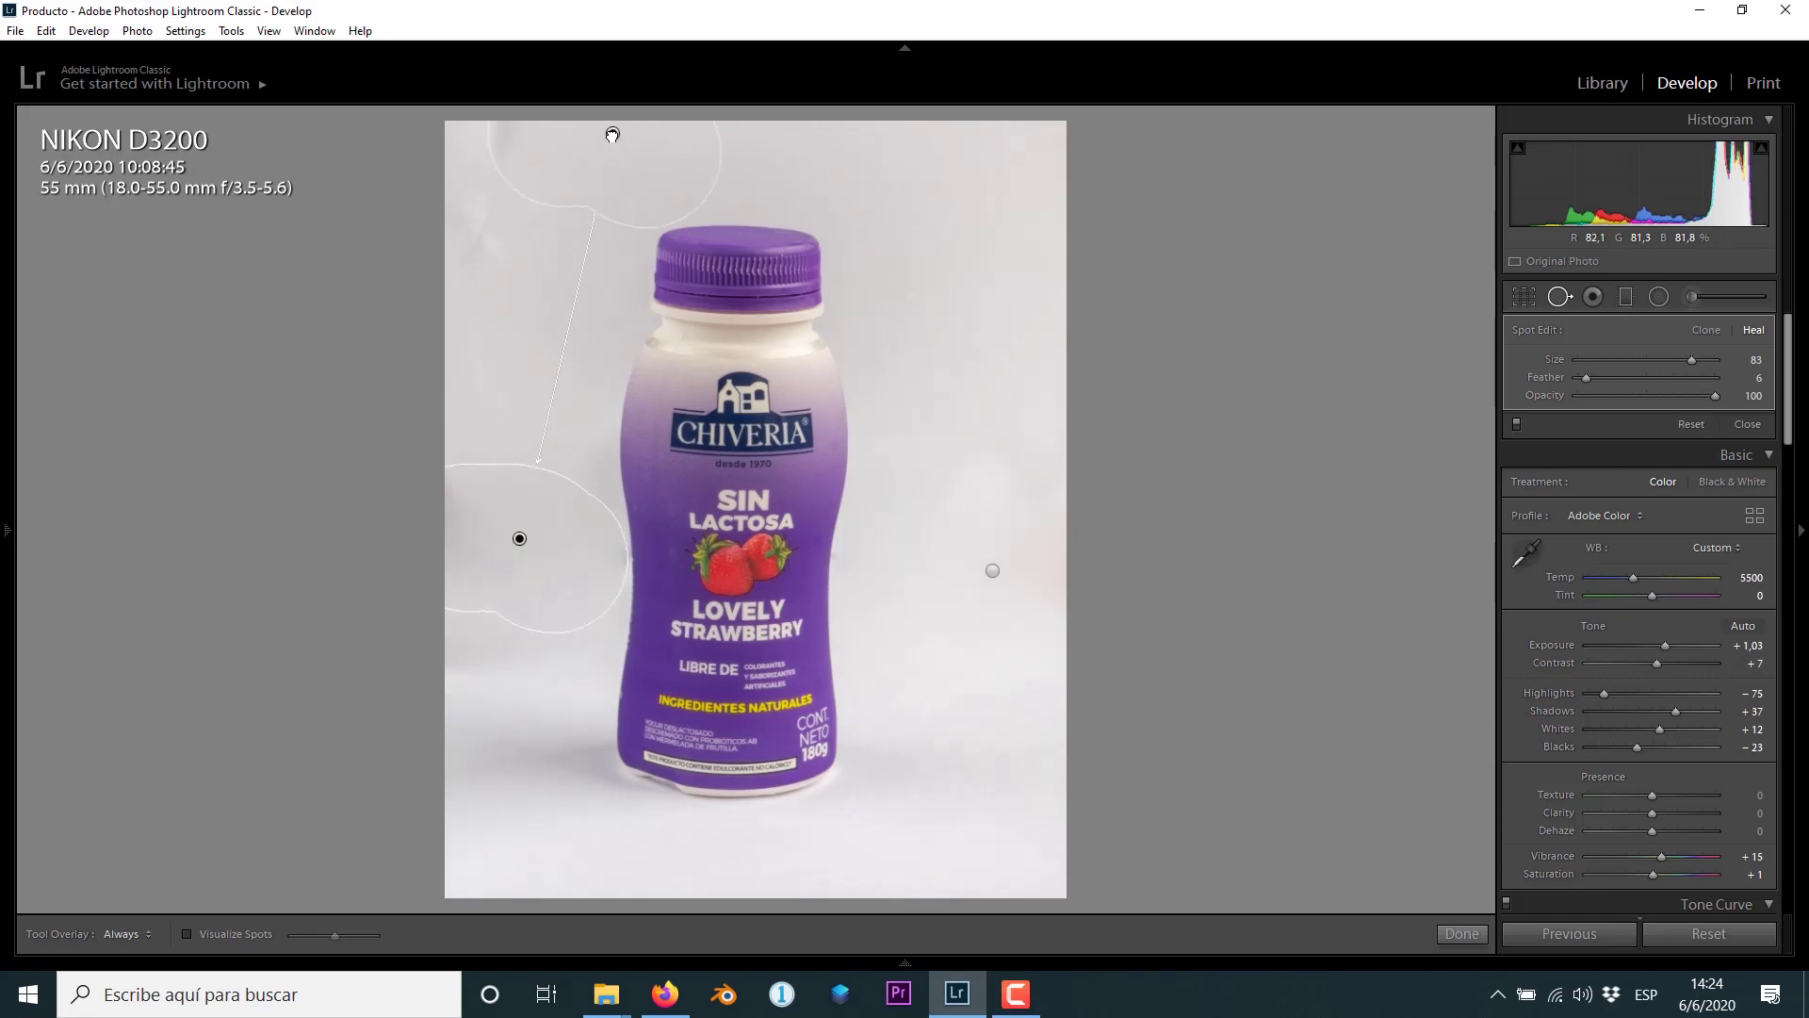
Finish the spot healing and set Texture to +25 and Saturation to +7
click(1460, 933)
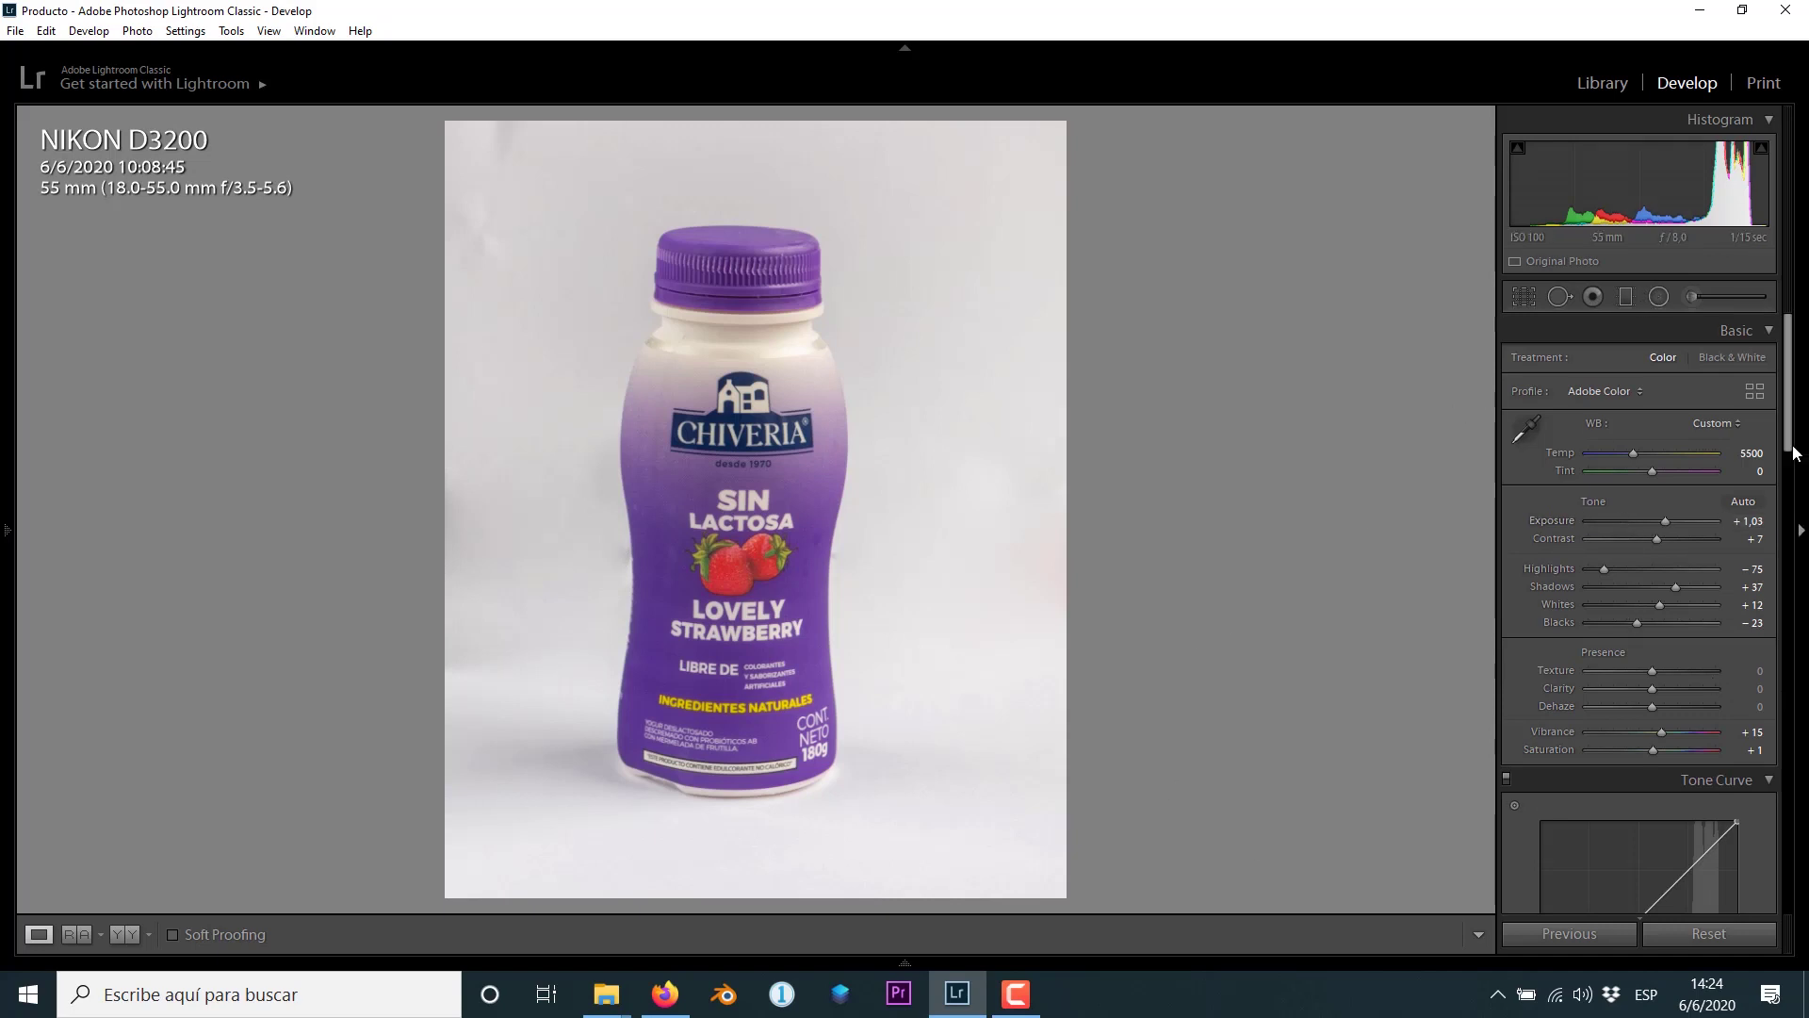
drag(1794, 456, 1794, 482)
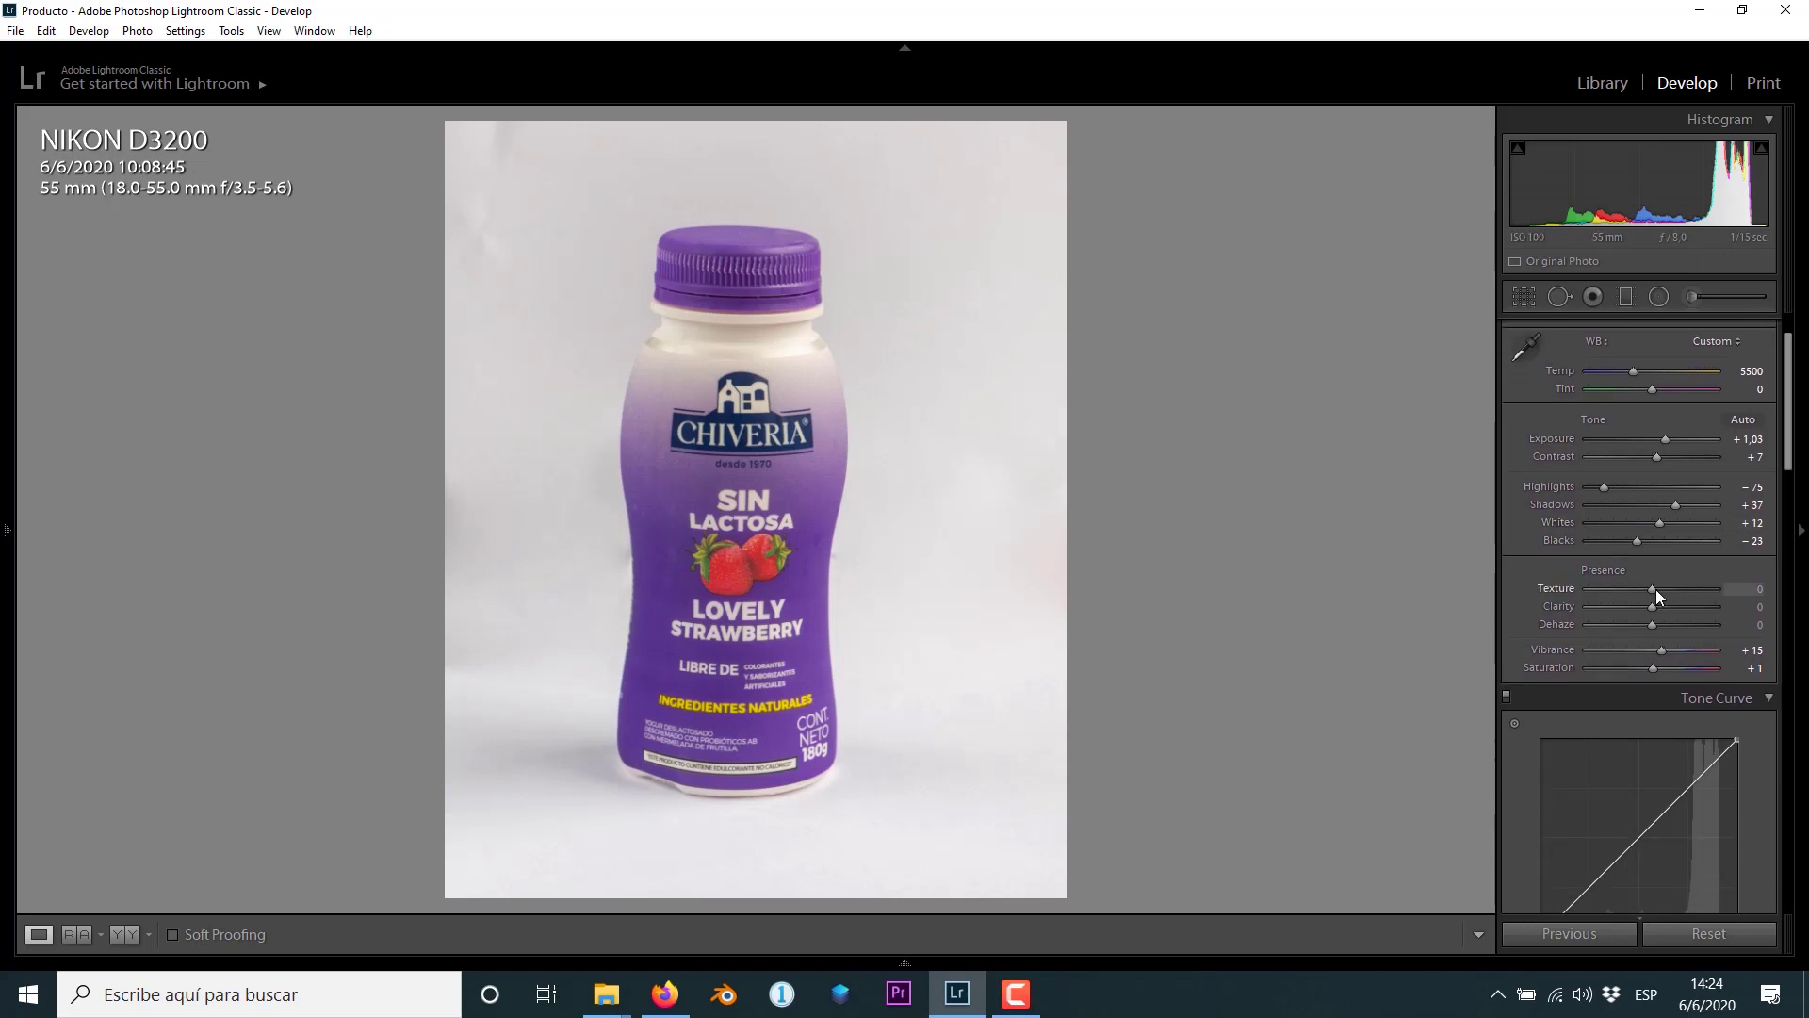
drag(1654, 590, 1673, 590)
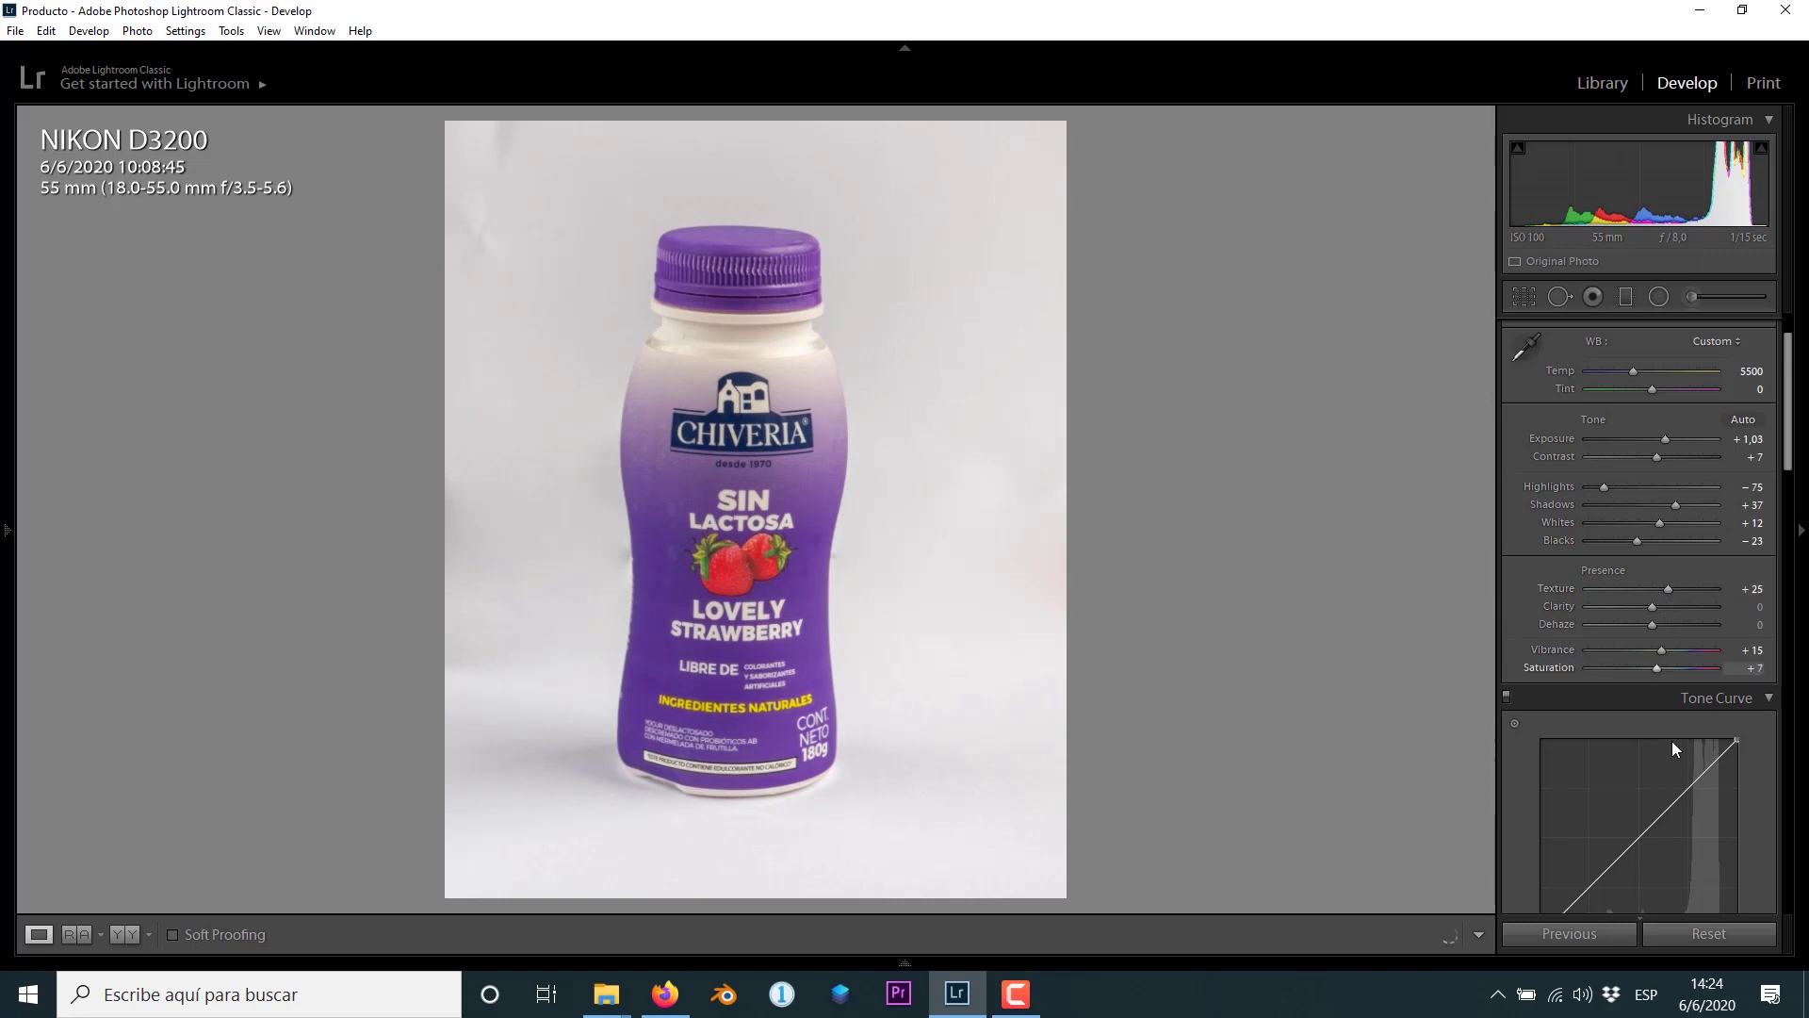
Add a point about three quarters along the RGB tone curve and raise it slightly to brighten the photo
click(1690, 788)
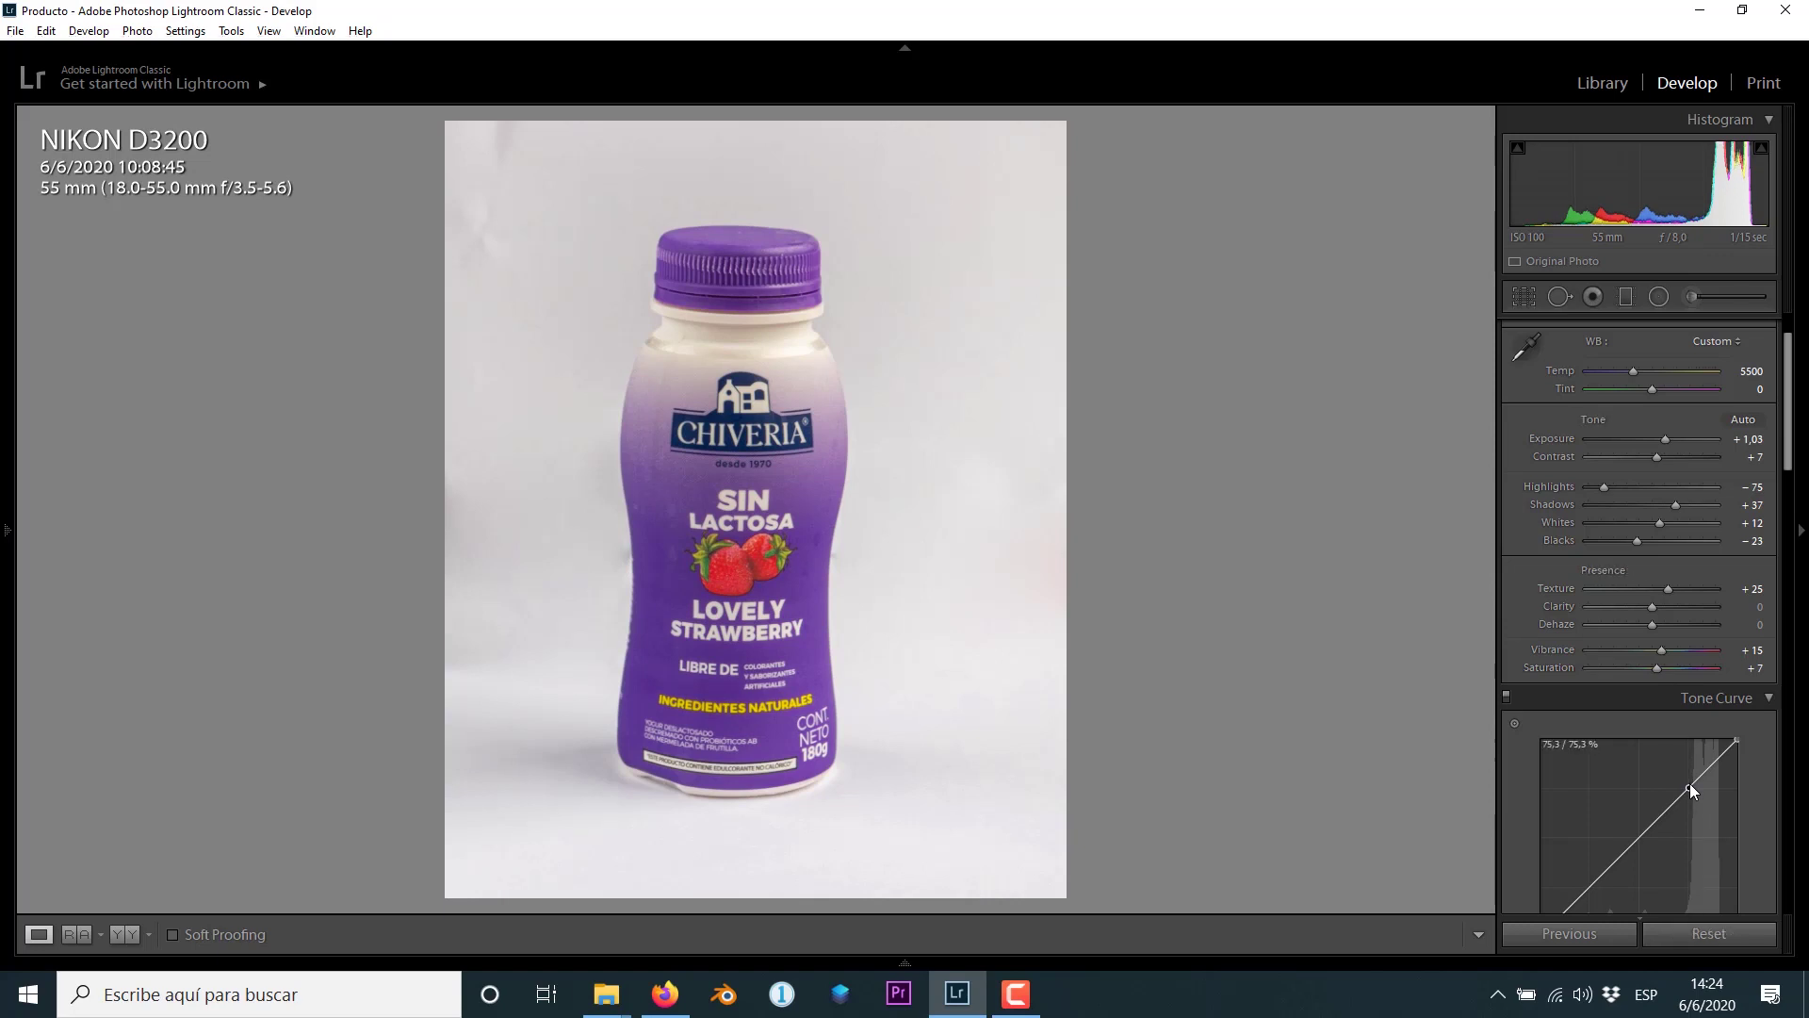
drag(1688, 783, 1683, 774)
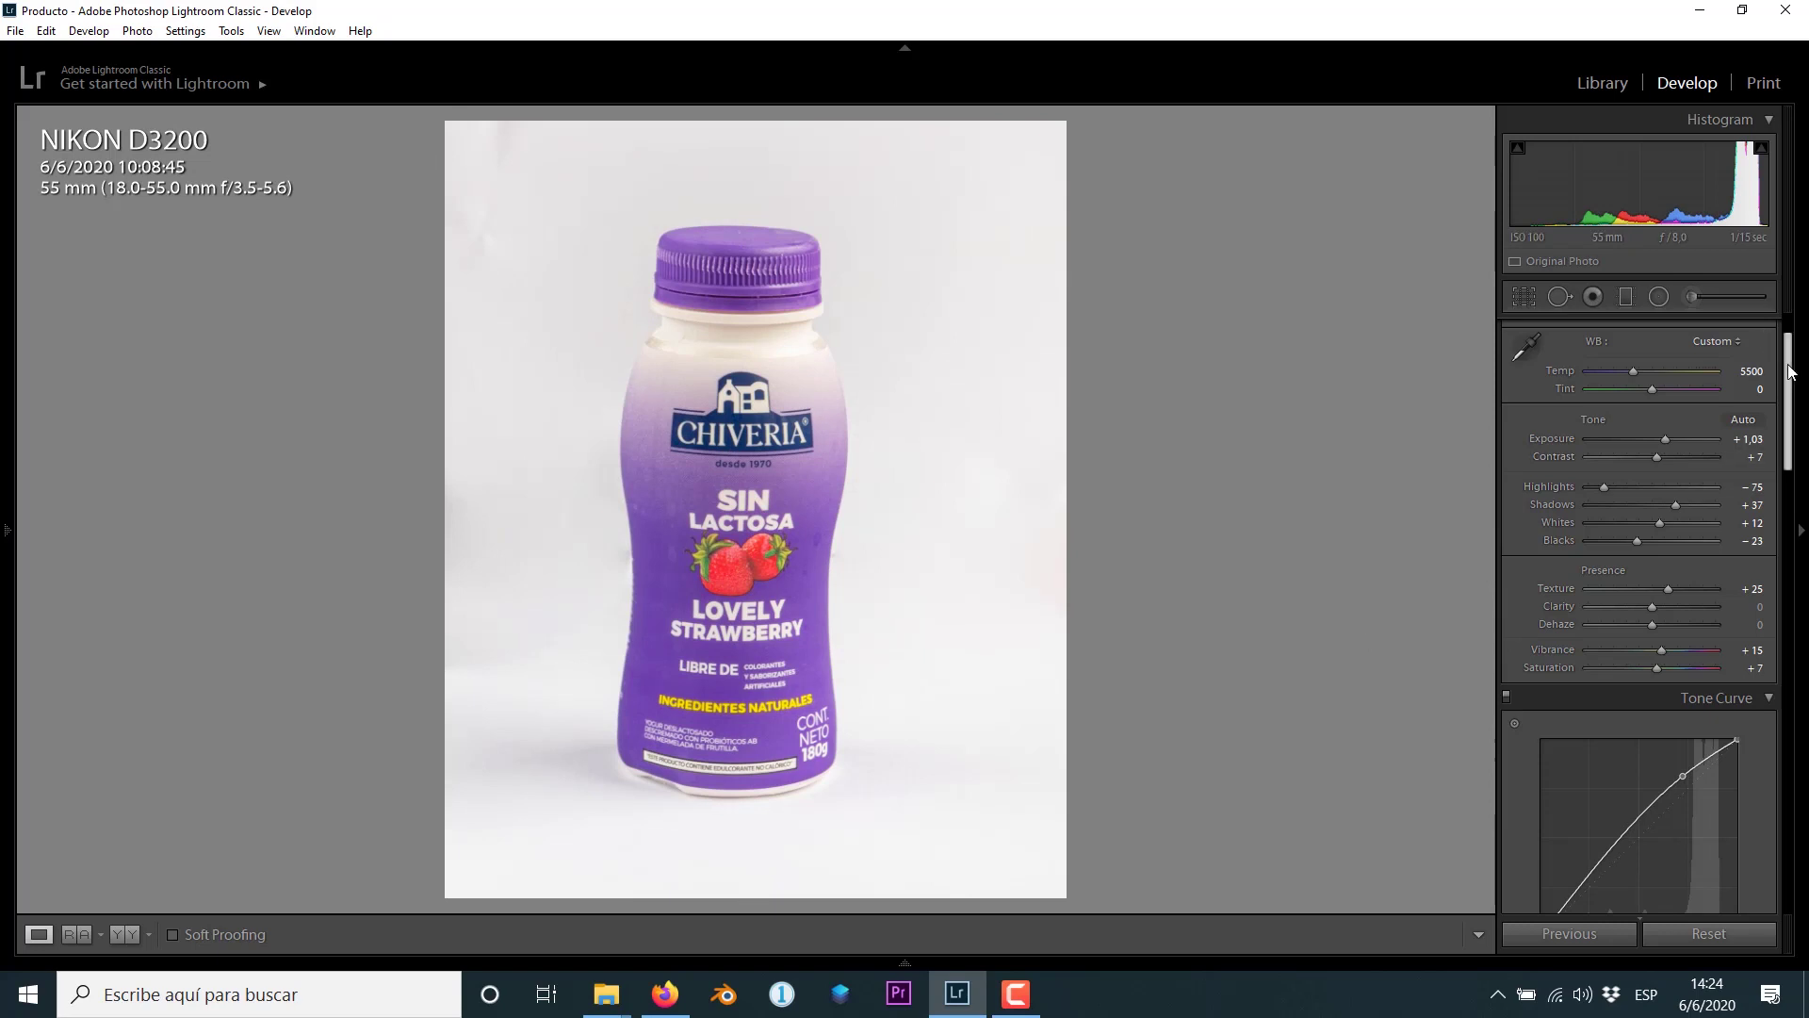
Set the HSL saturation of purple to +37 and of red to +25
drag(1789, 360, 1795, 509)
click(1602, 462)
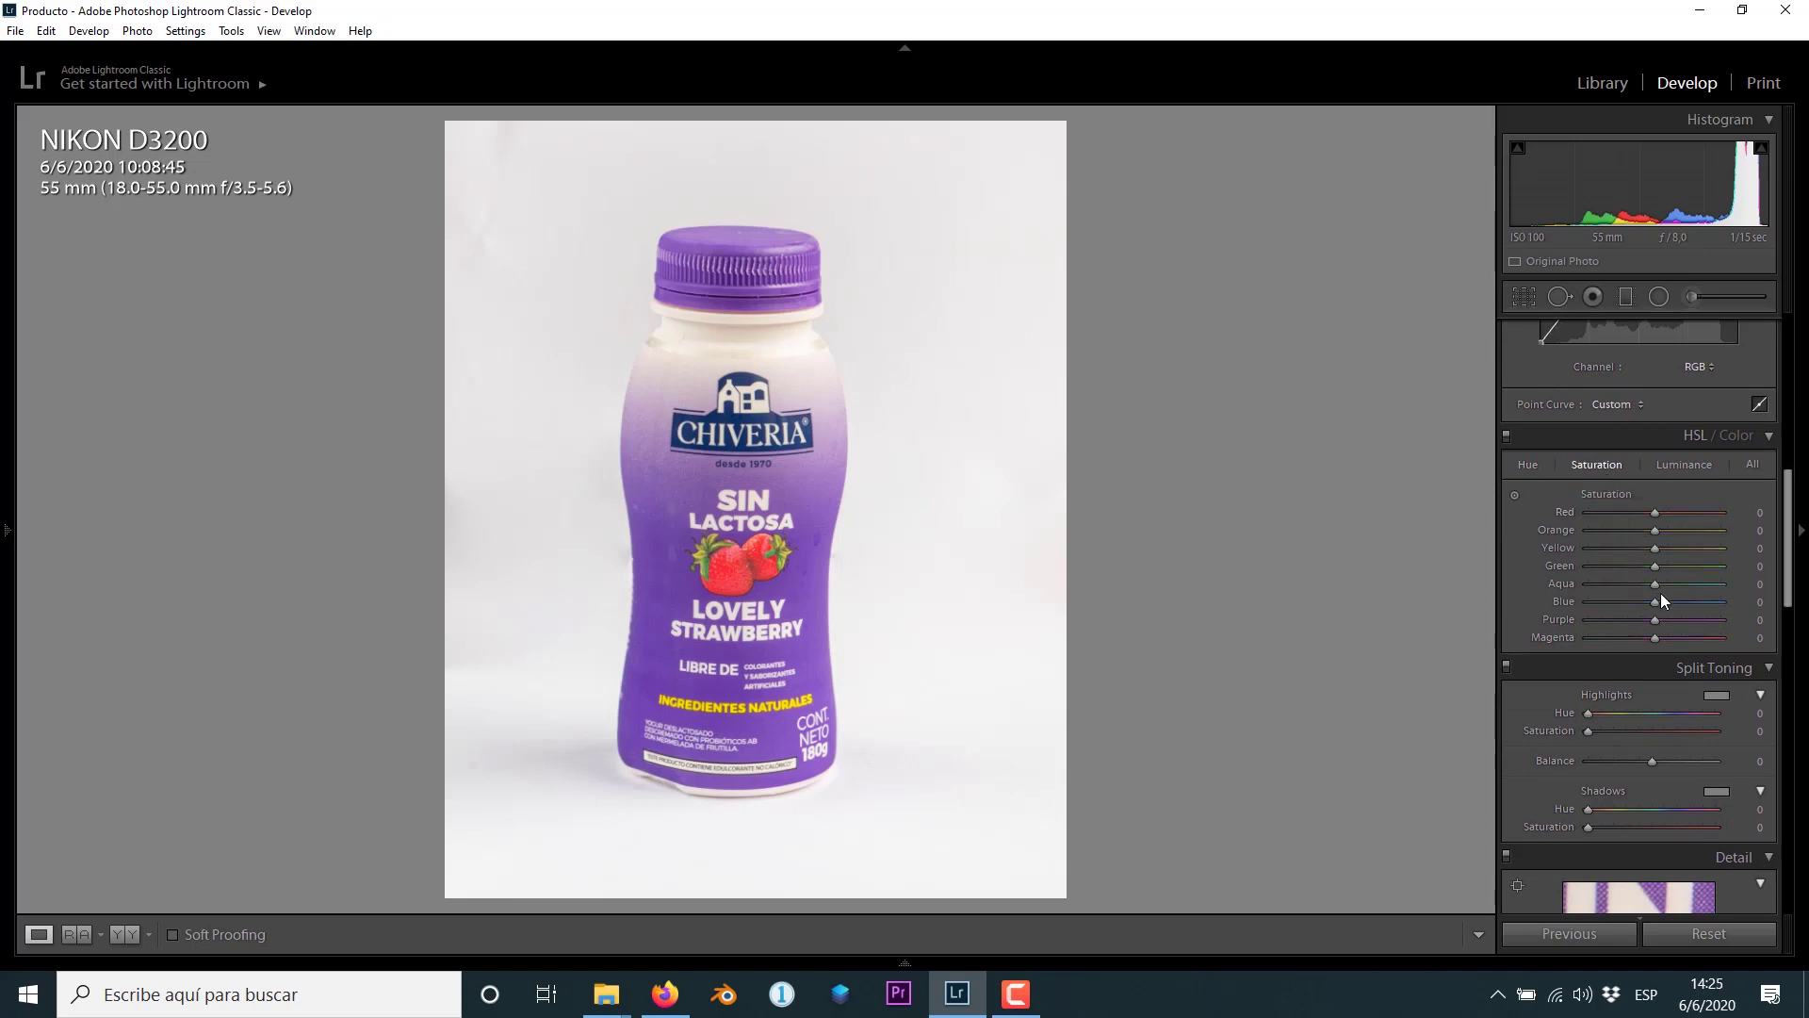
click(1679, 619)
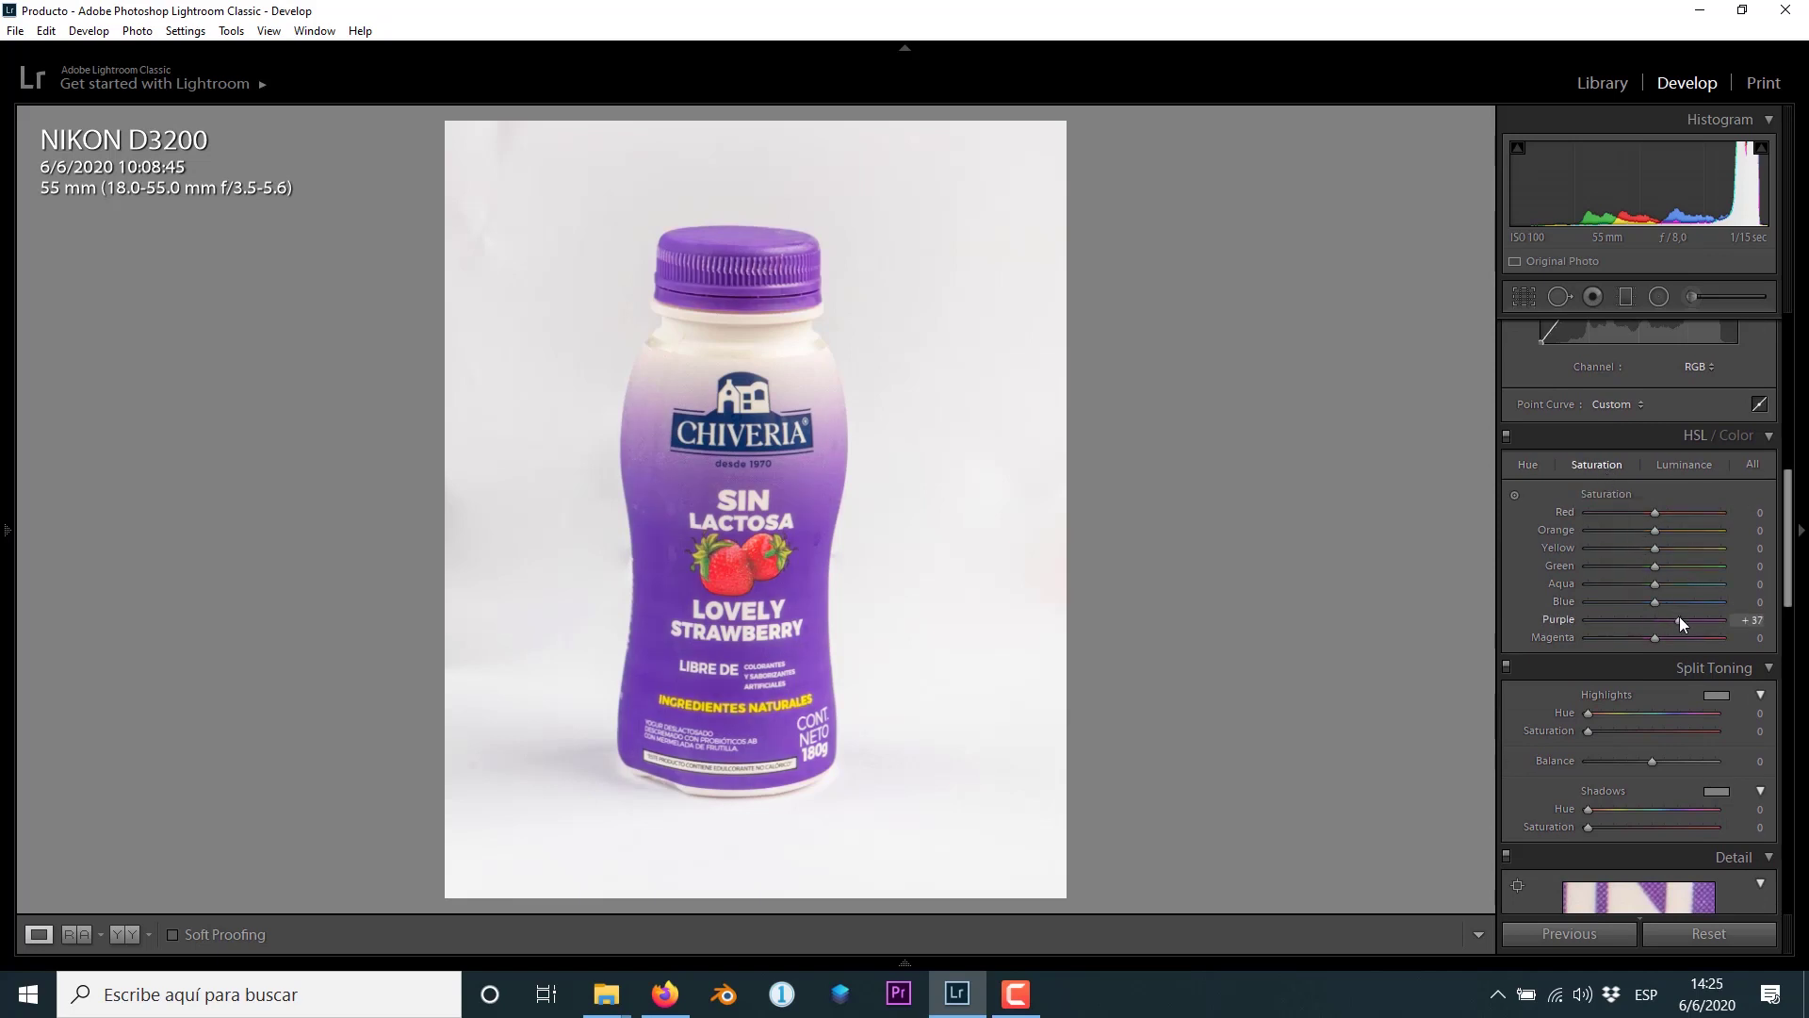
click(1671, 510)
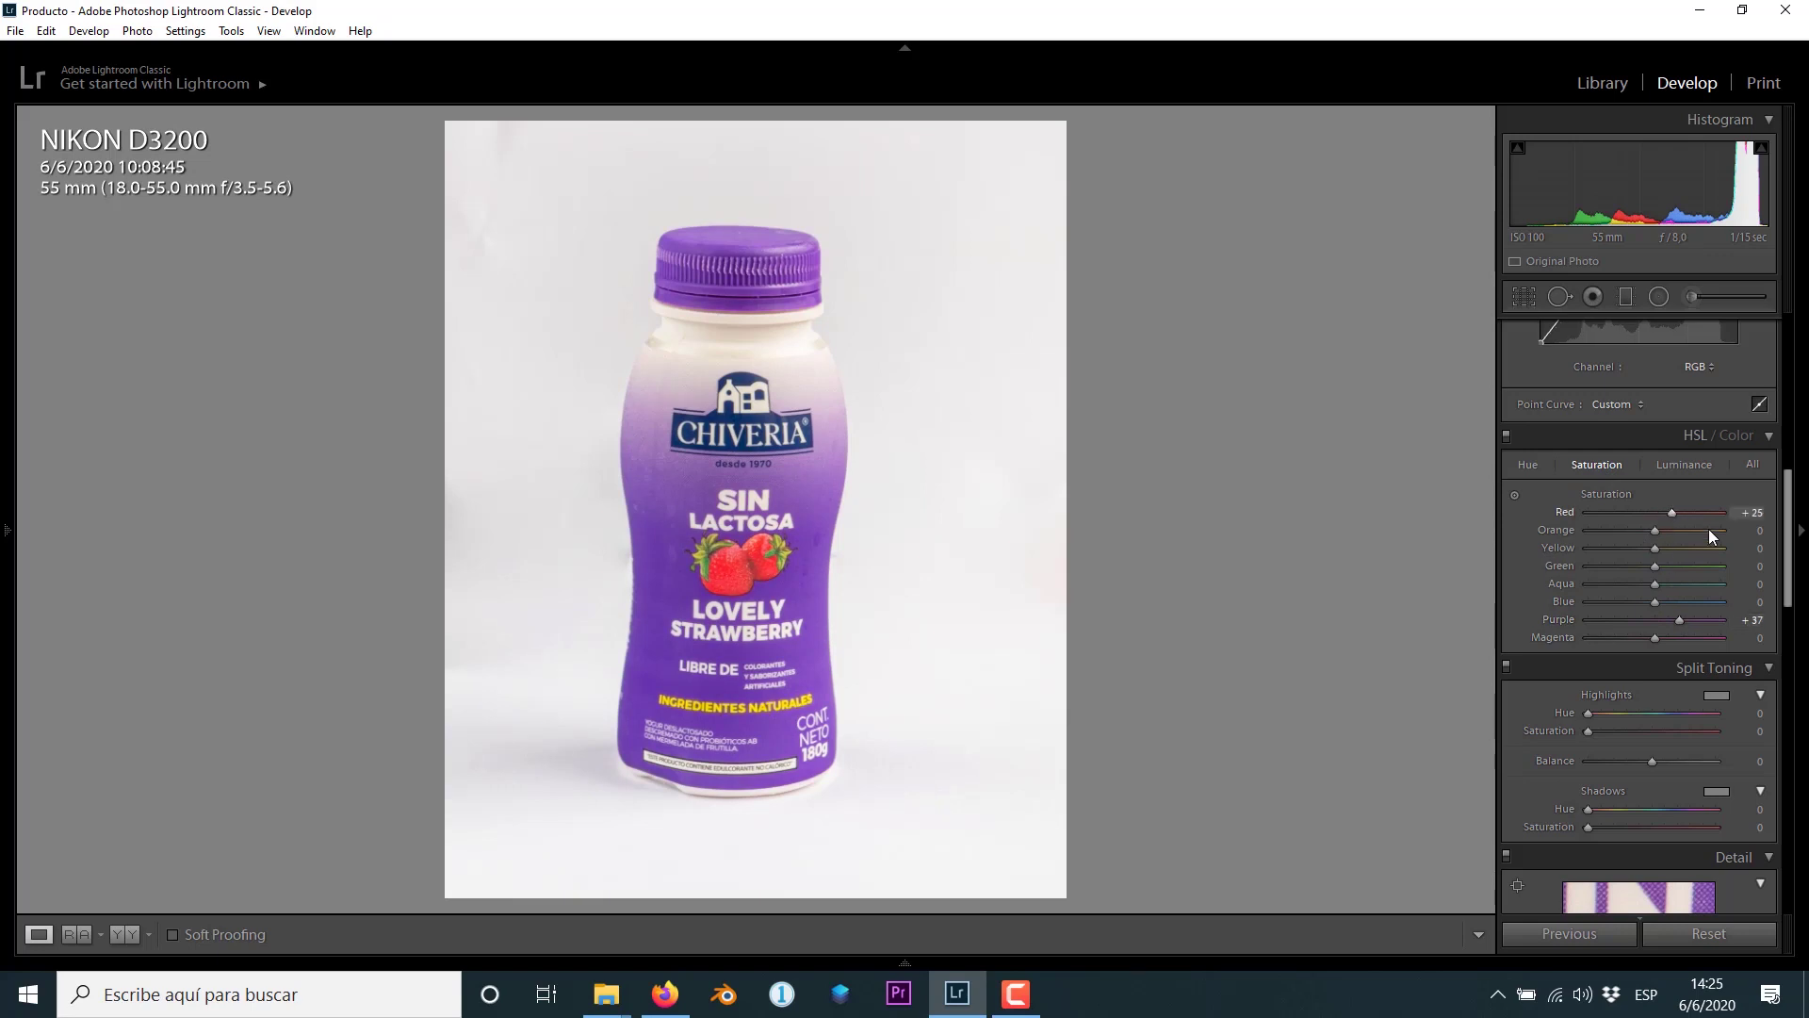
Set the white balance temperature to 6350
drag(1788, 523, 1788, 507)
scroll(1760, 427, up, 10)
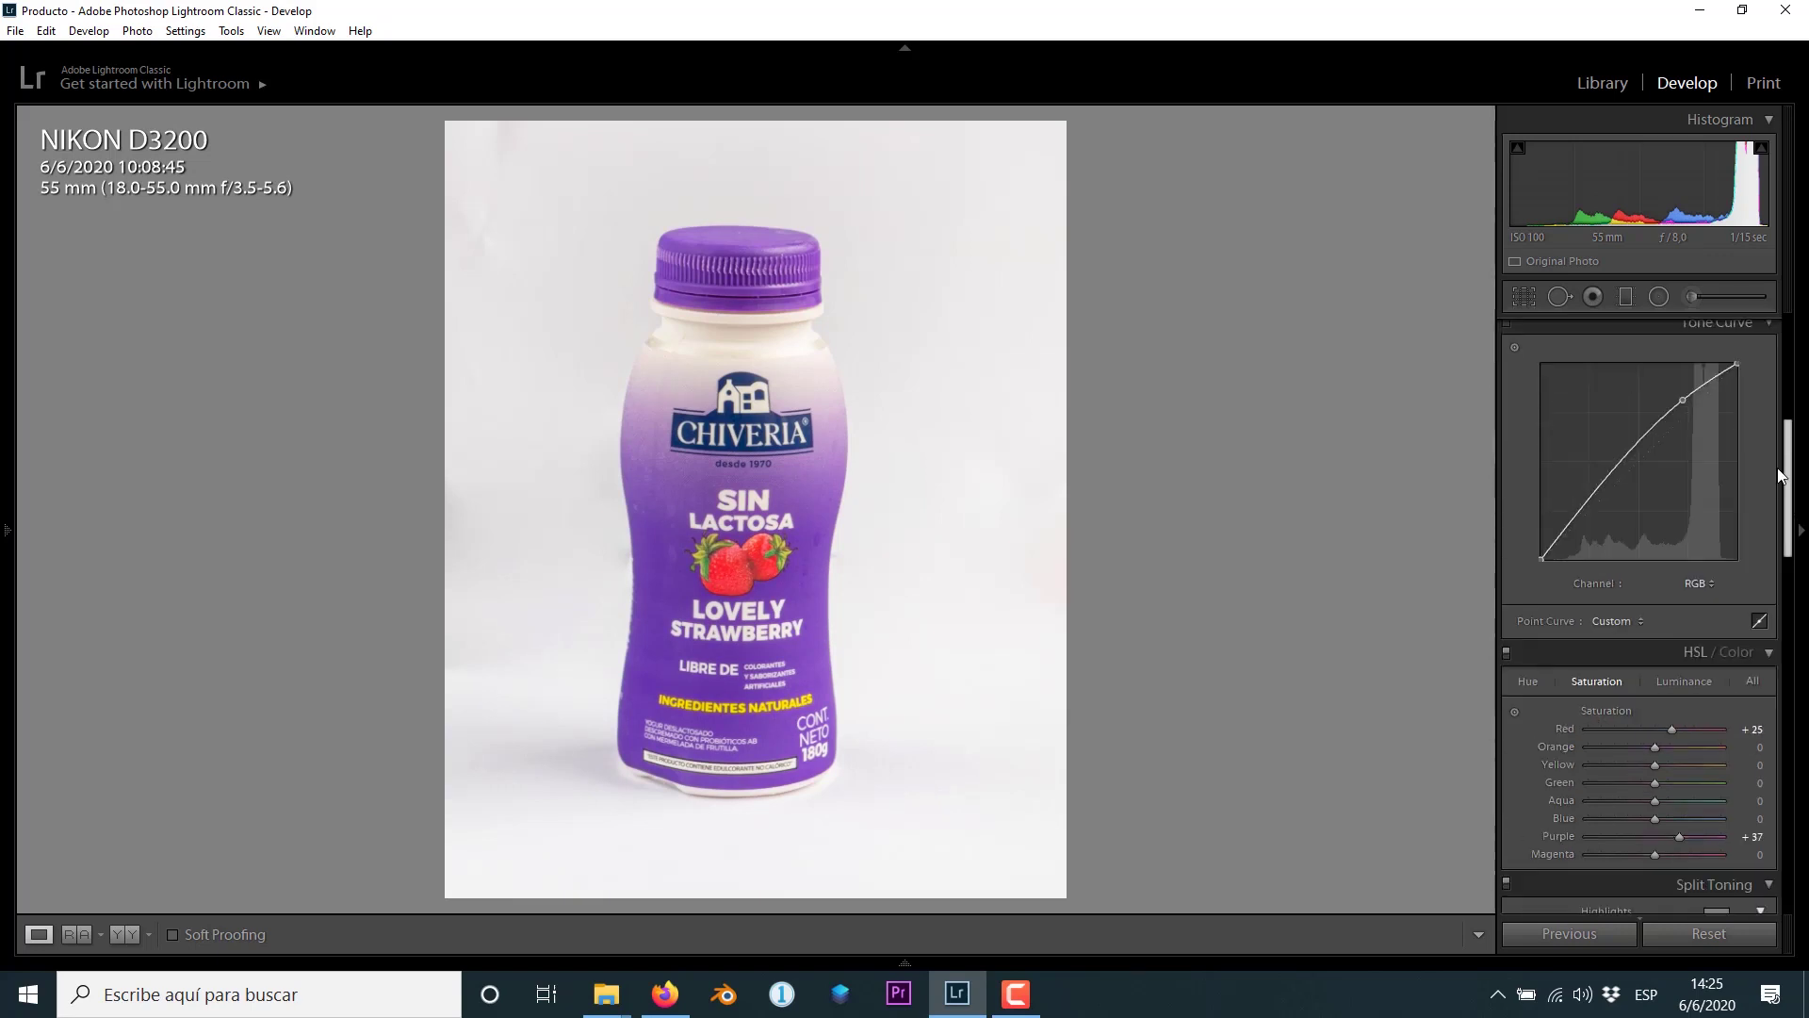
scroll(1758, 374, up, 2)
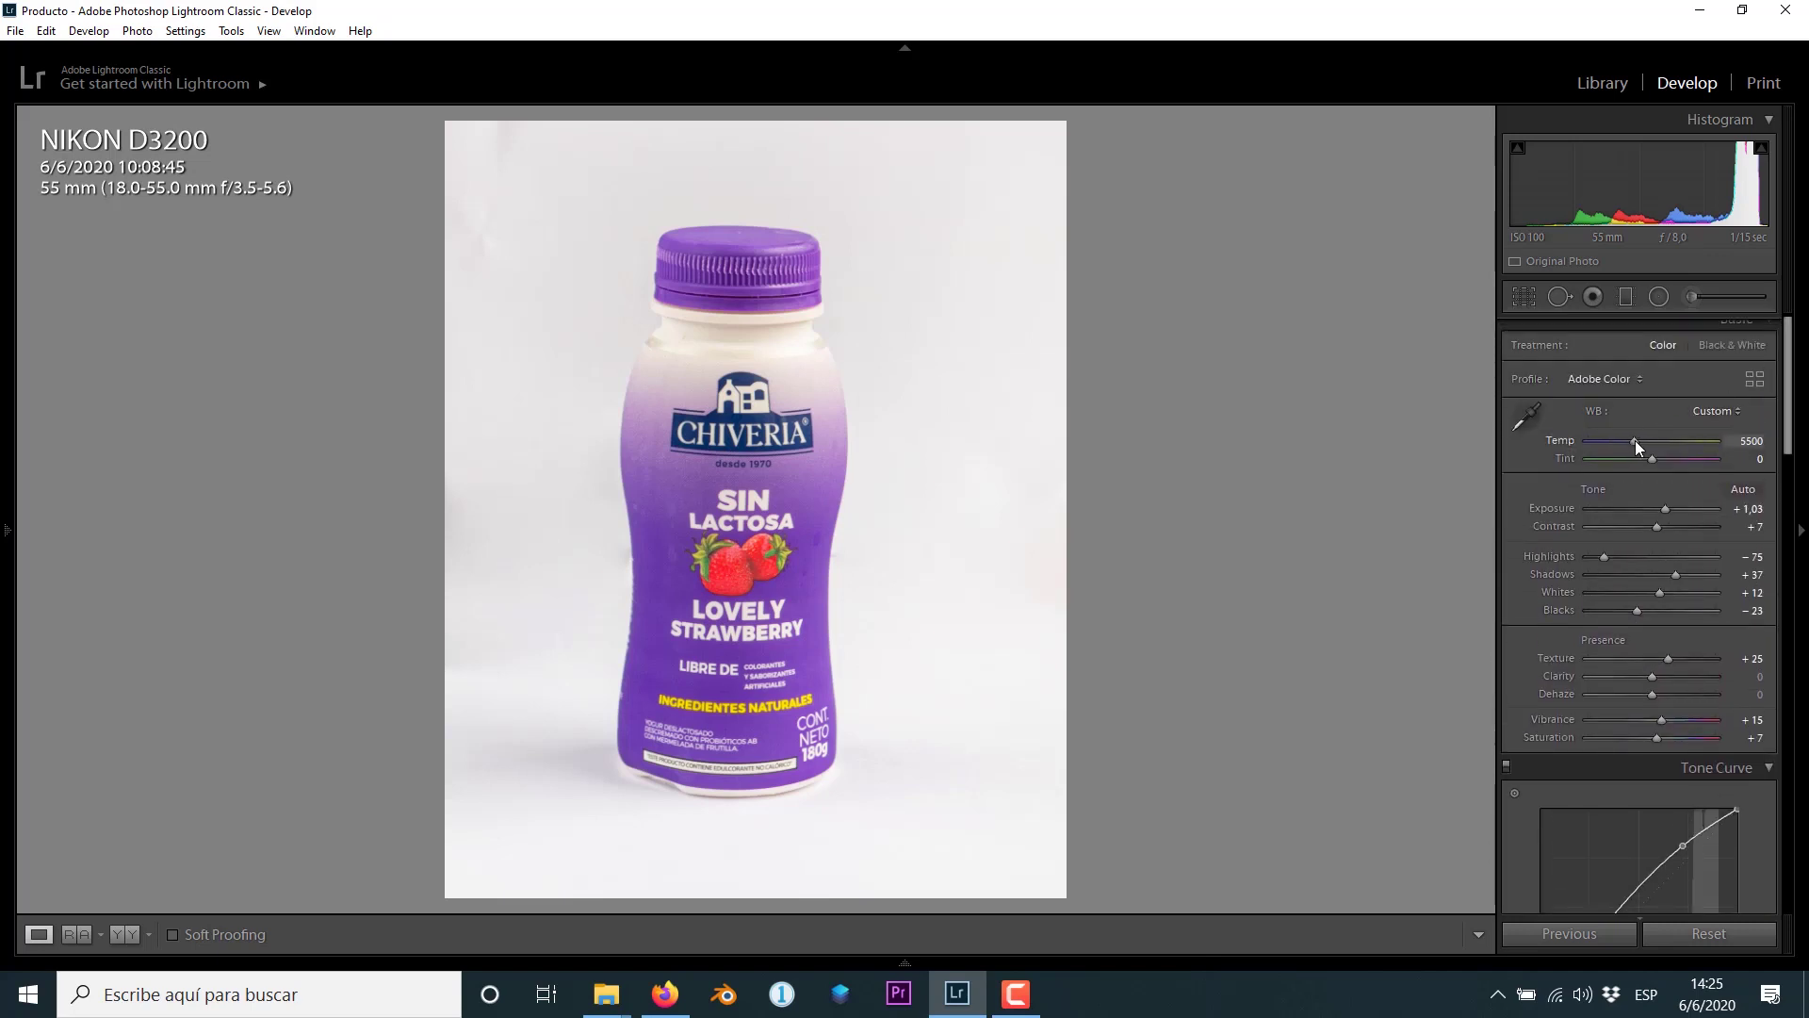
mouse_move(1636, 439)
mouse_down()
mouse_move(1660, 439)
mouse_move(1638, 438)
mouse_up()
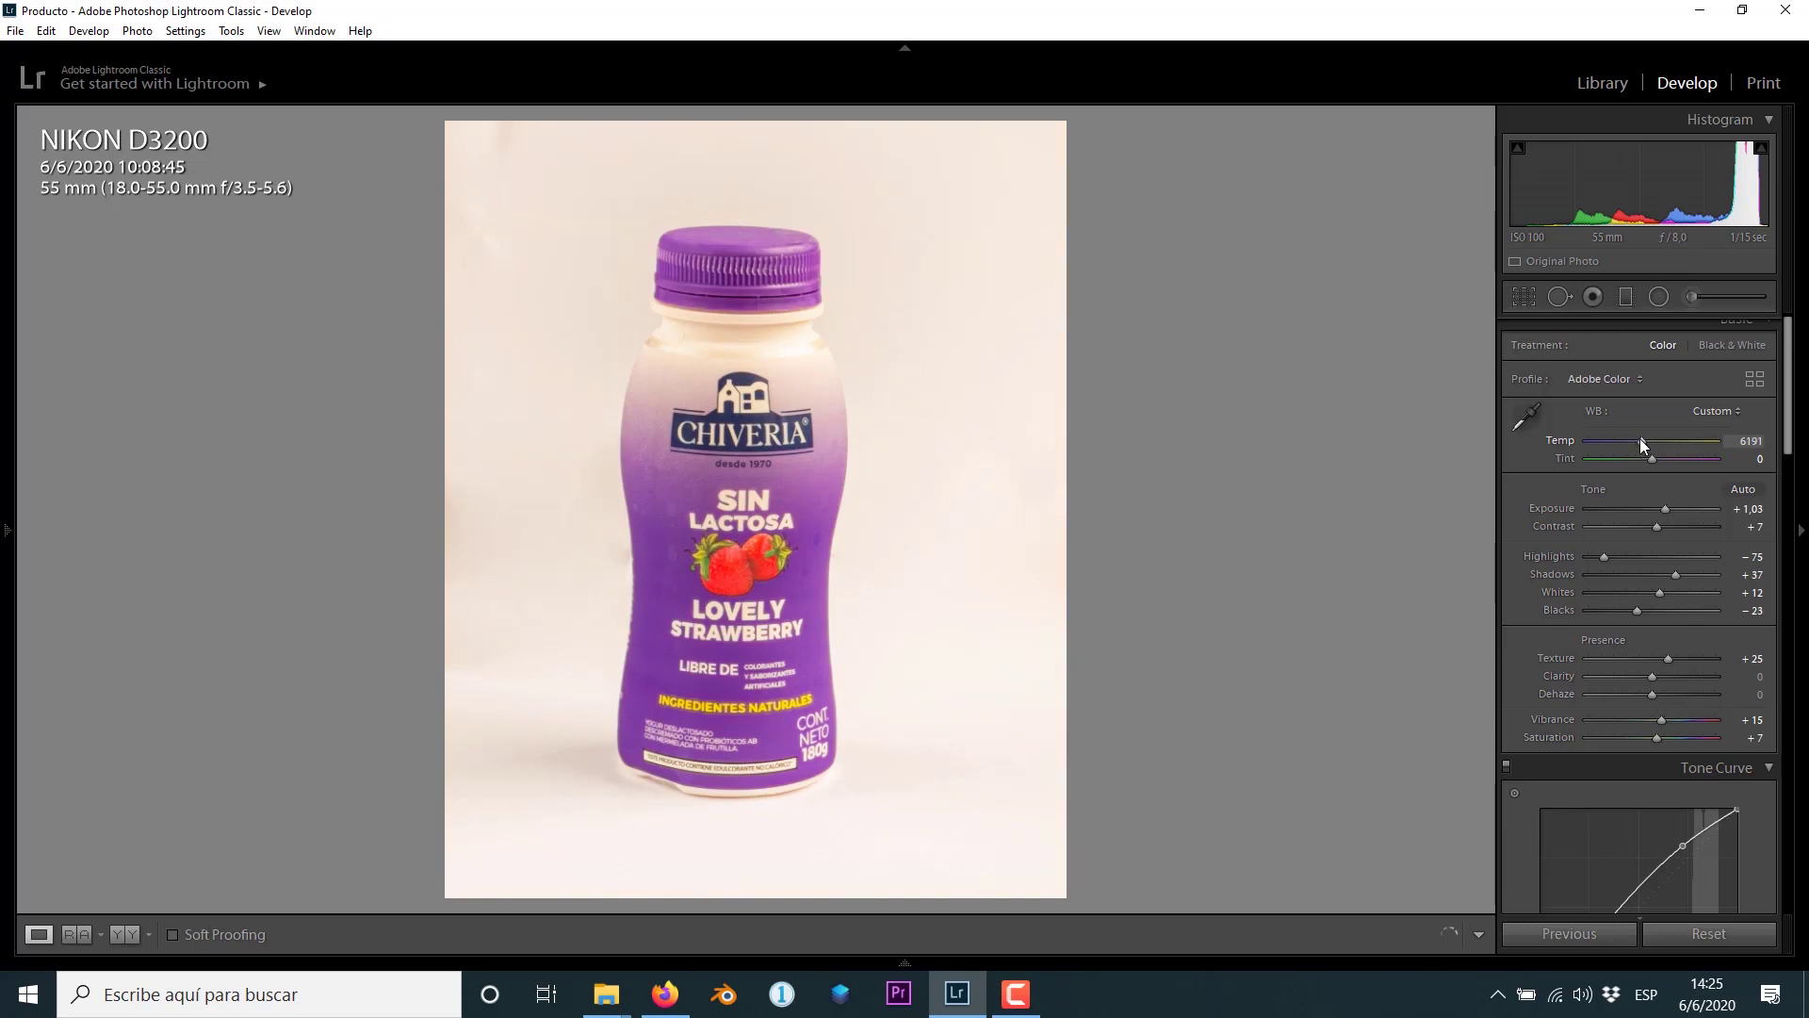
click(1741, 439)
text(6)
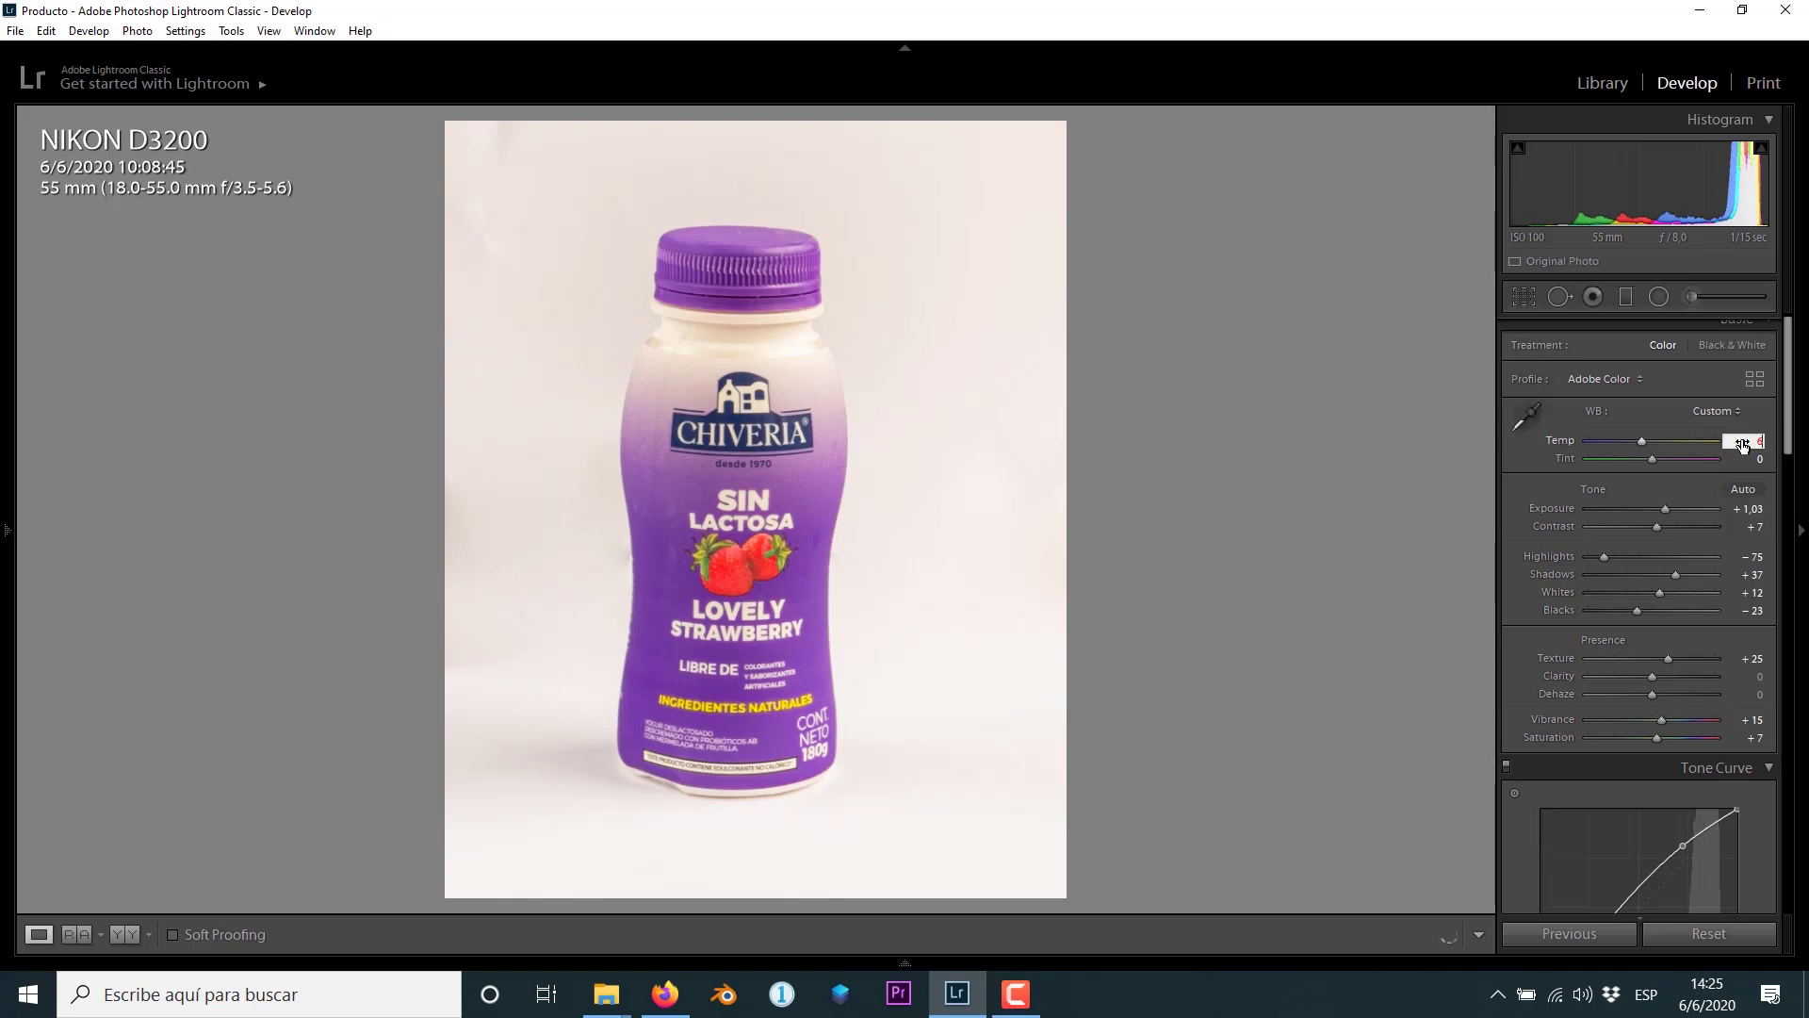
text(350)
key(Return)
Rotate the bottle photo slightly counterclockwise with Crop & Straighten and apply the crop
click(1524, 296)
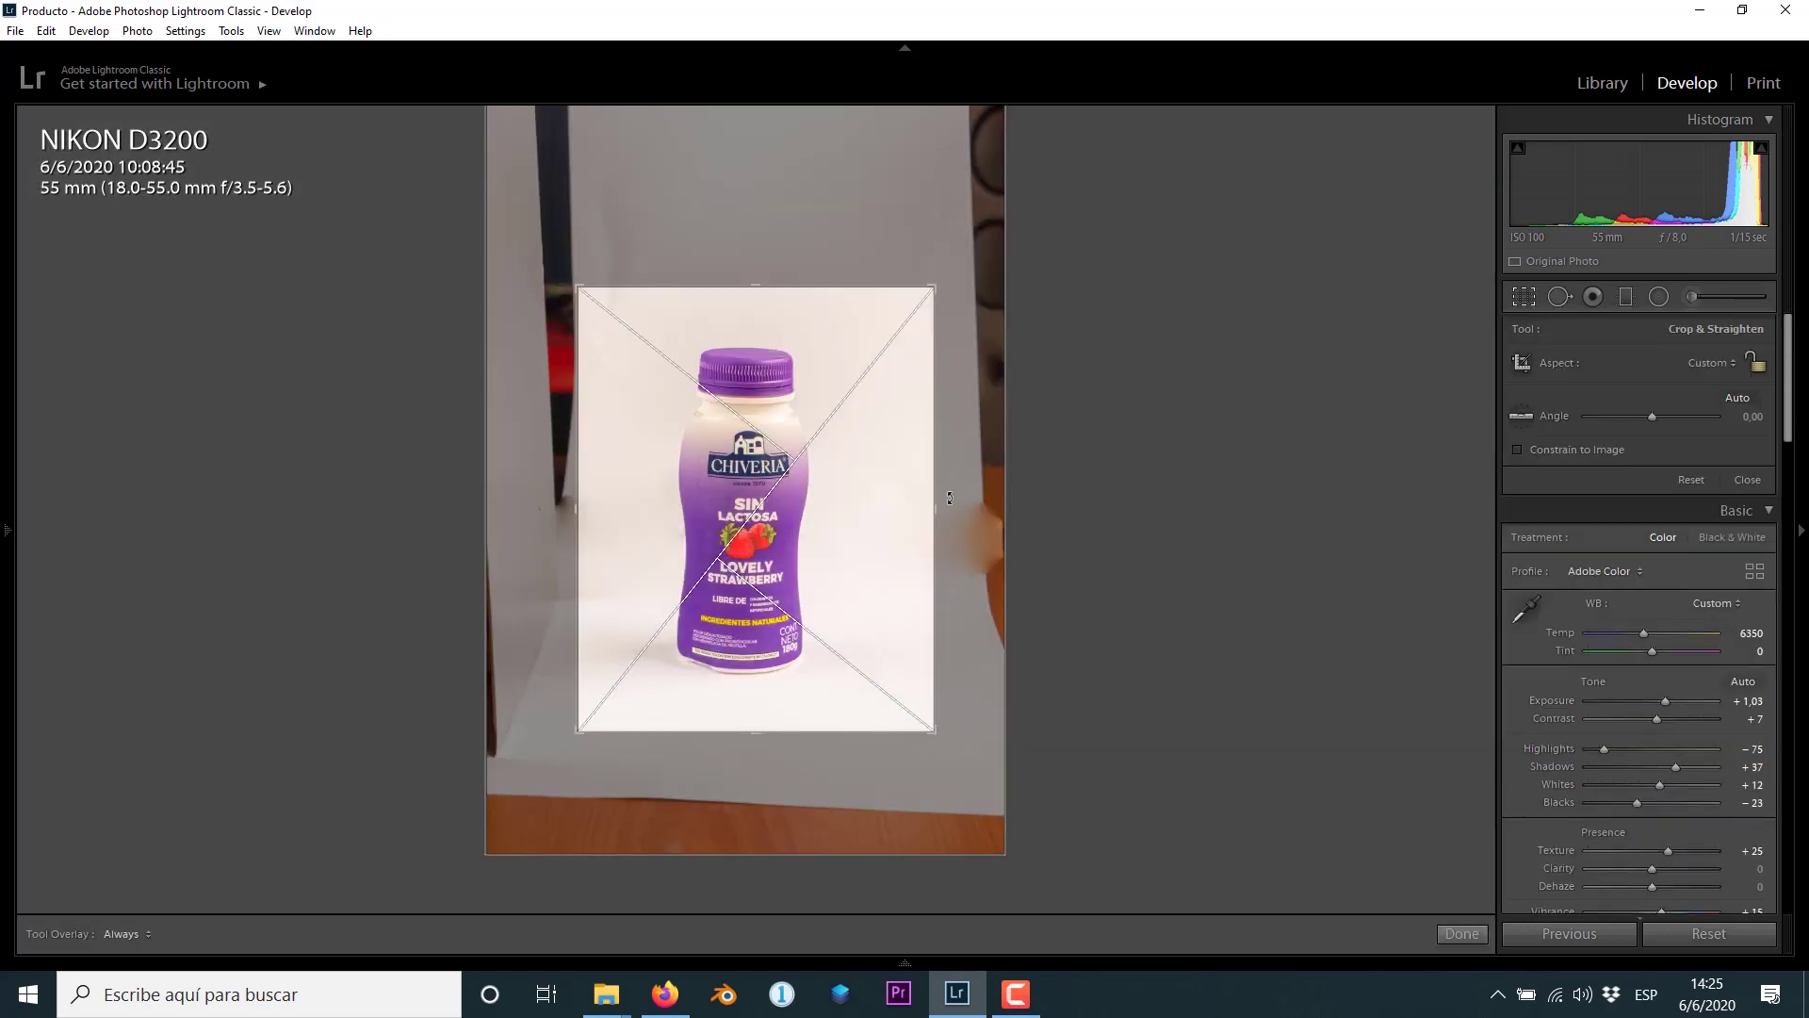
click(950, 497)
drag(949, 496, 949, 489)
key(Return)
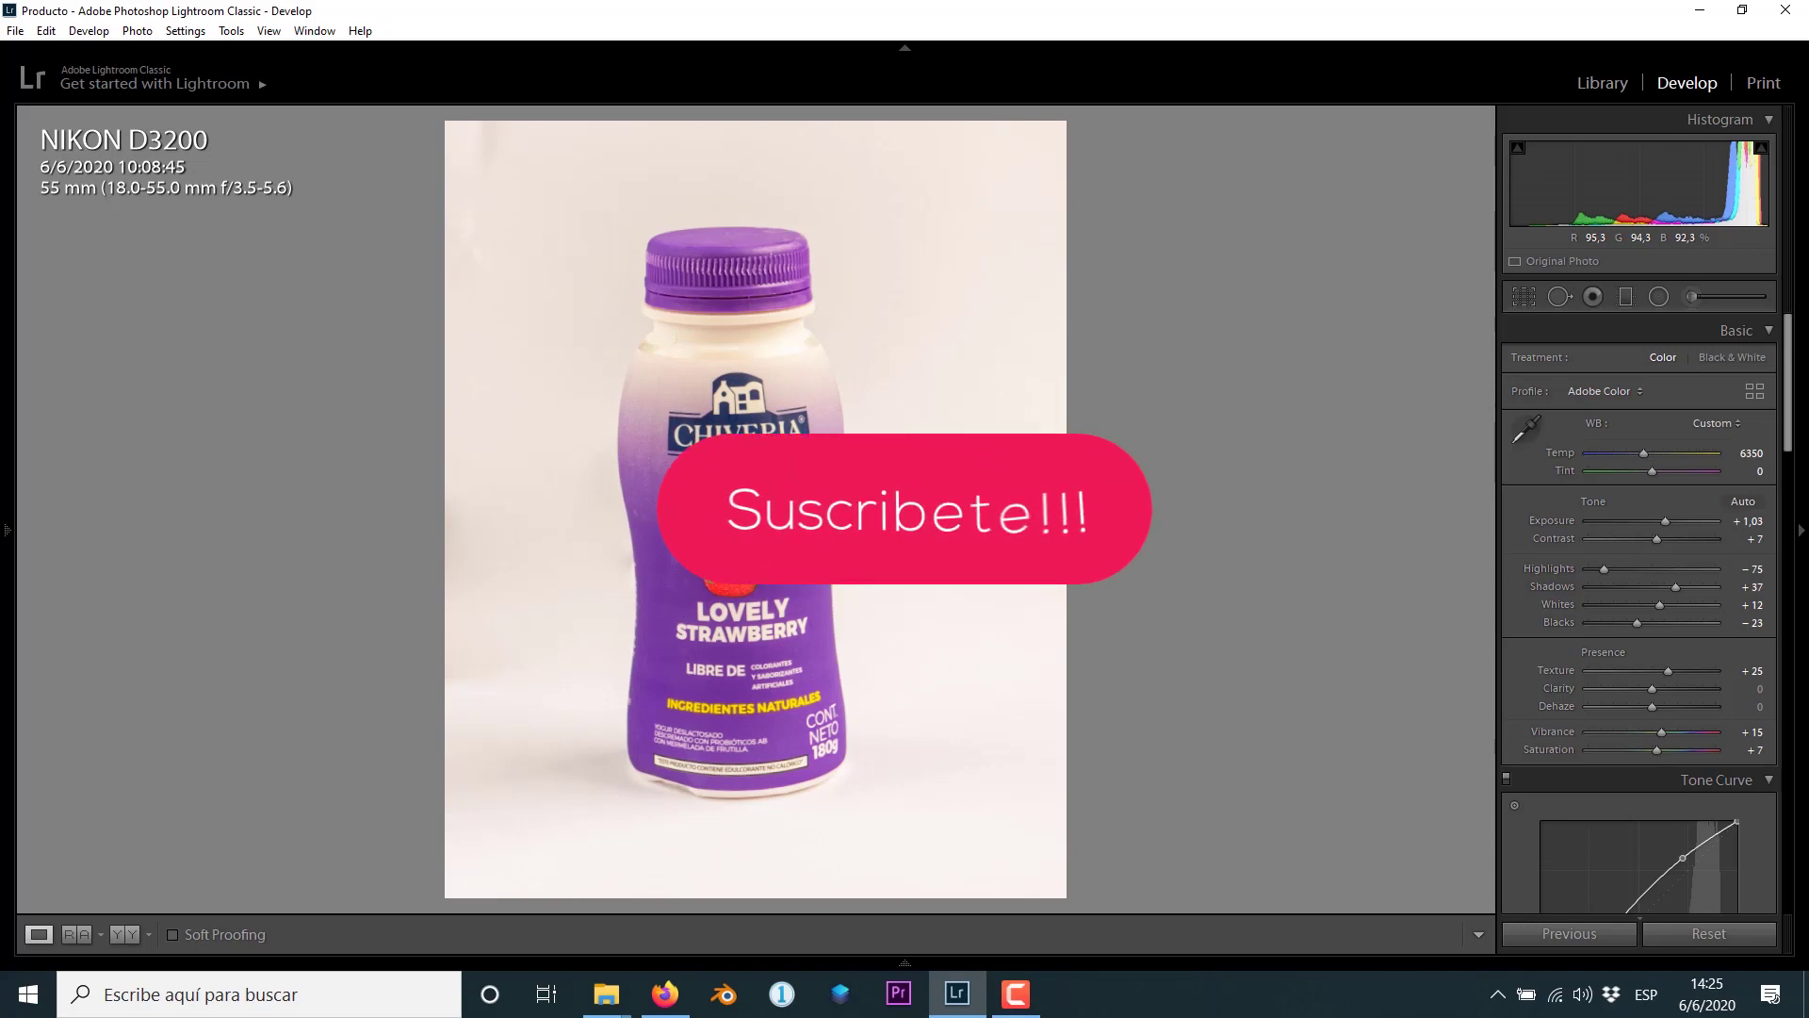
key(z)
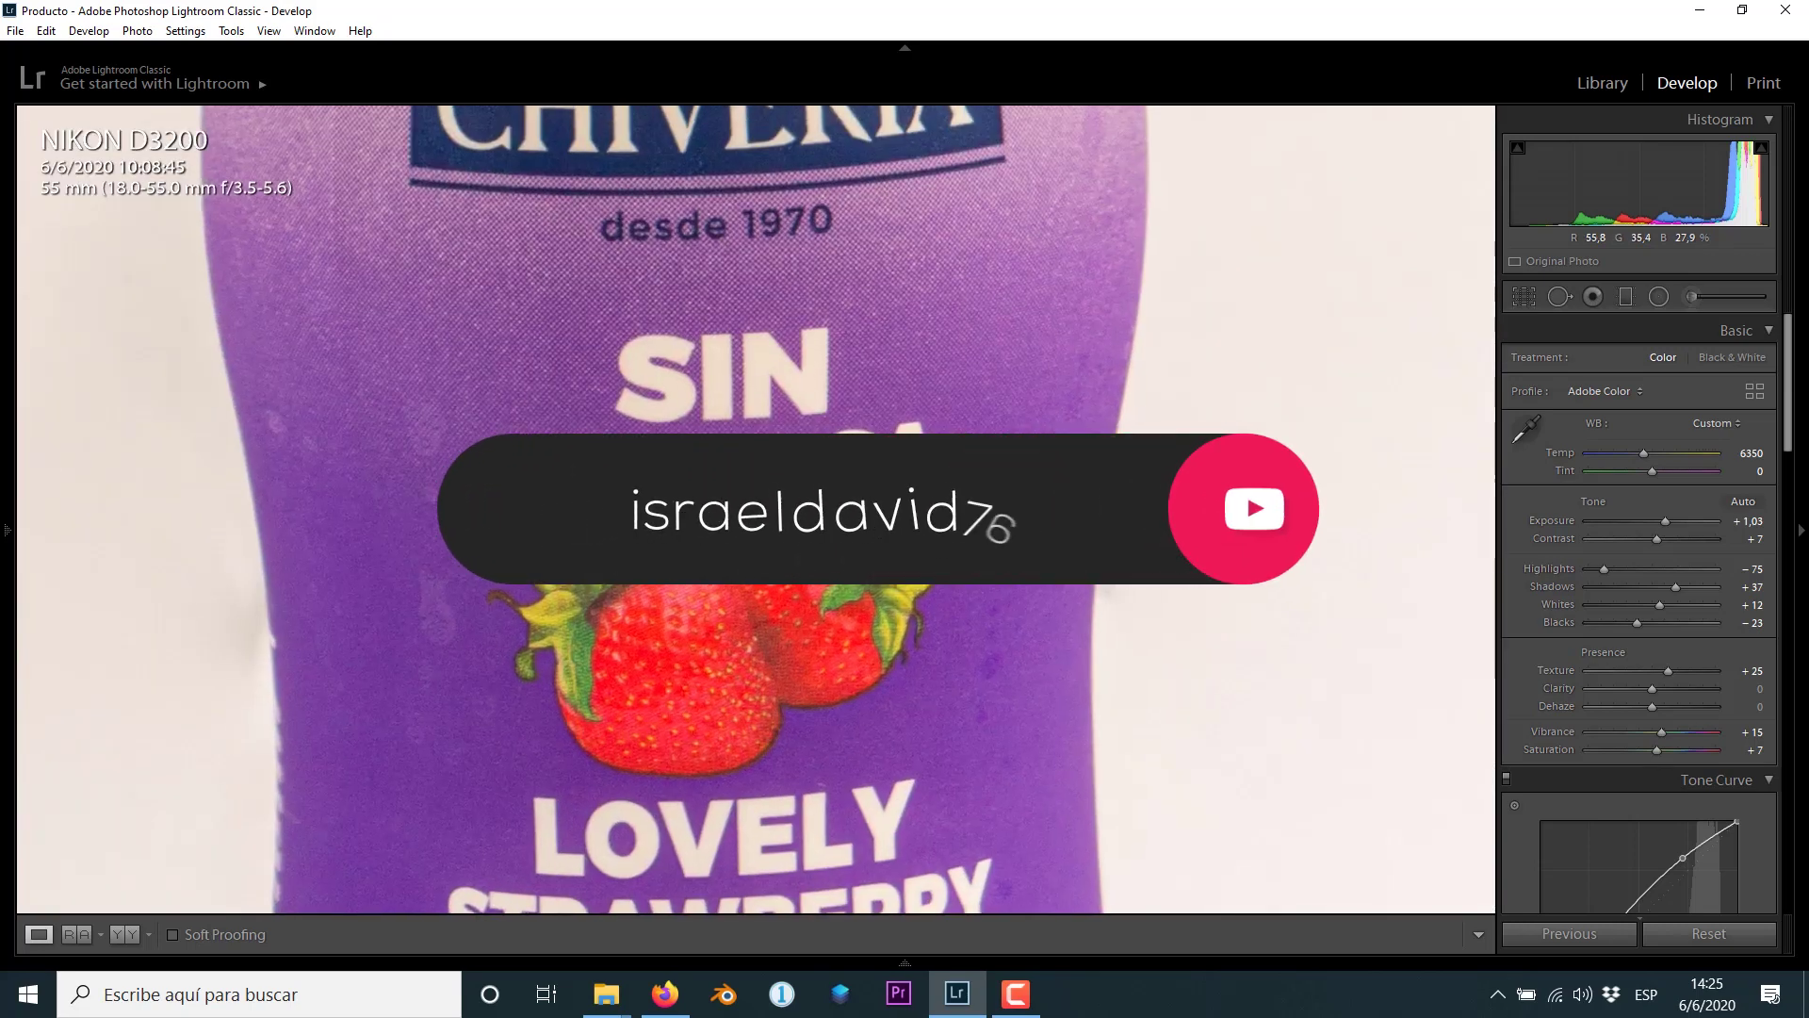
key(z)
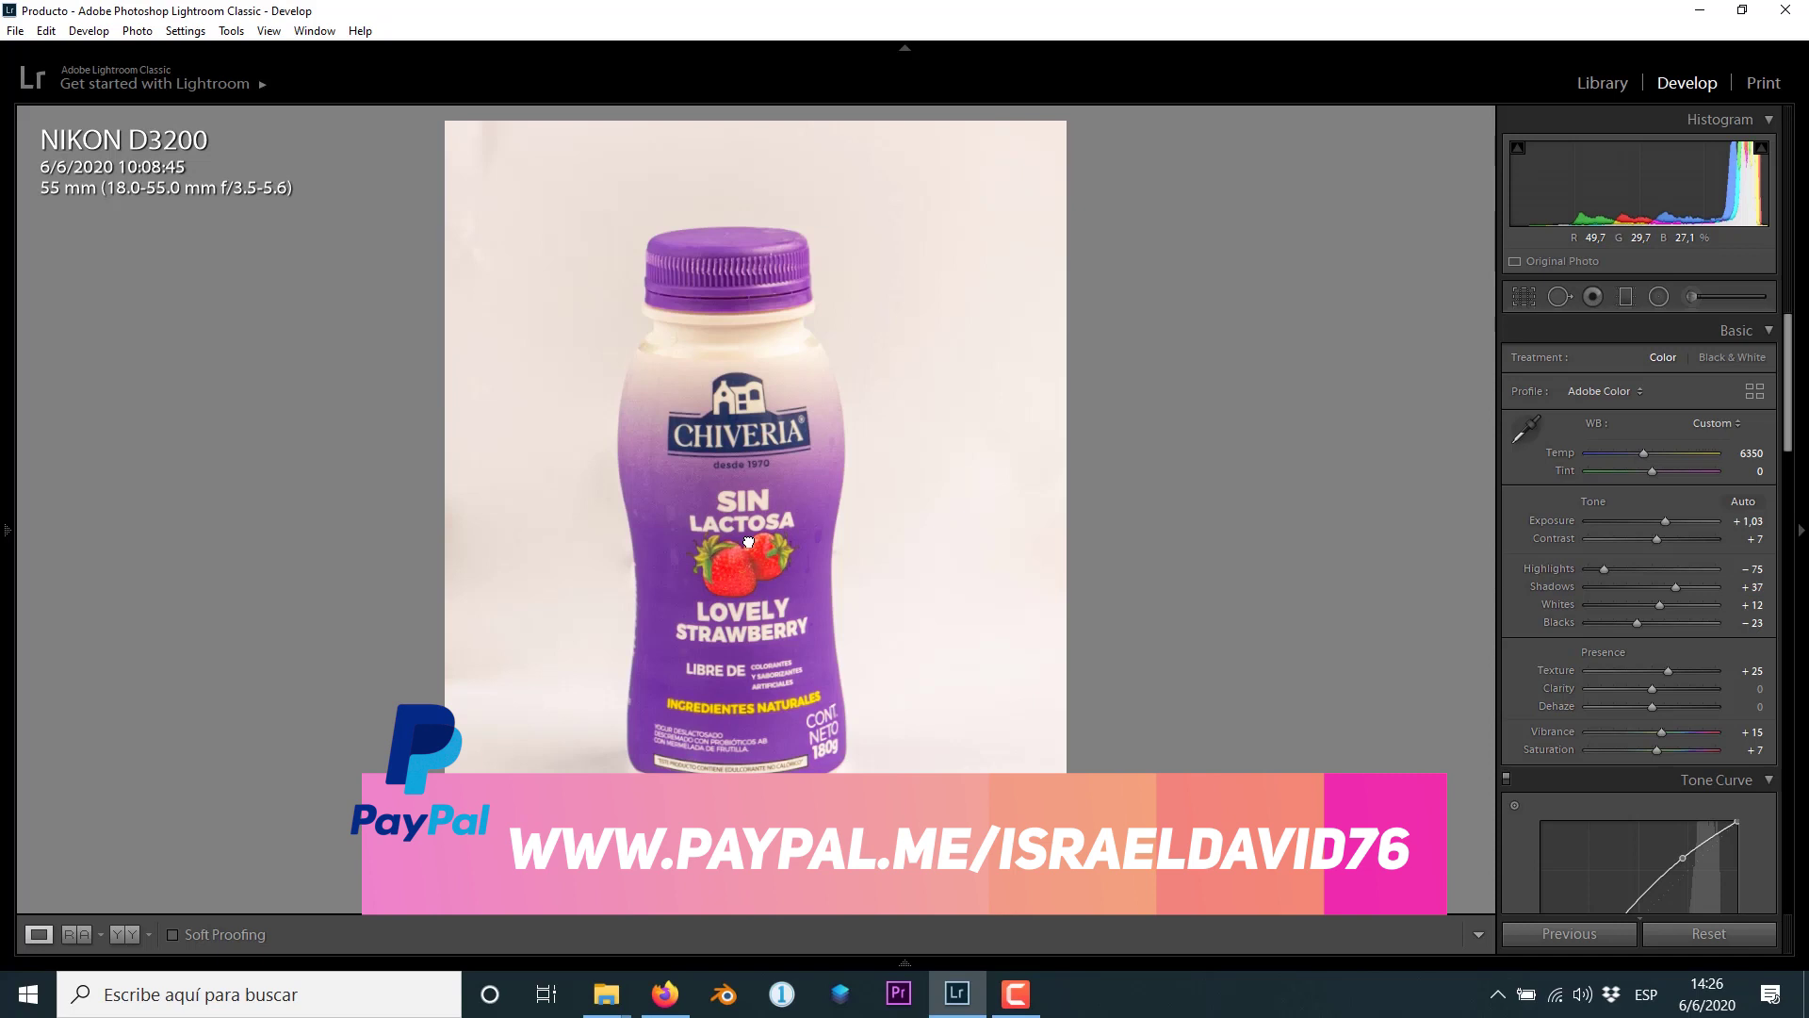
click(1006, 1010)
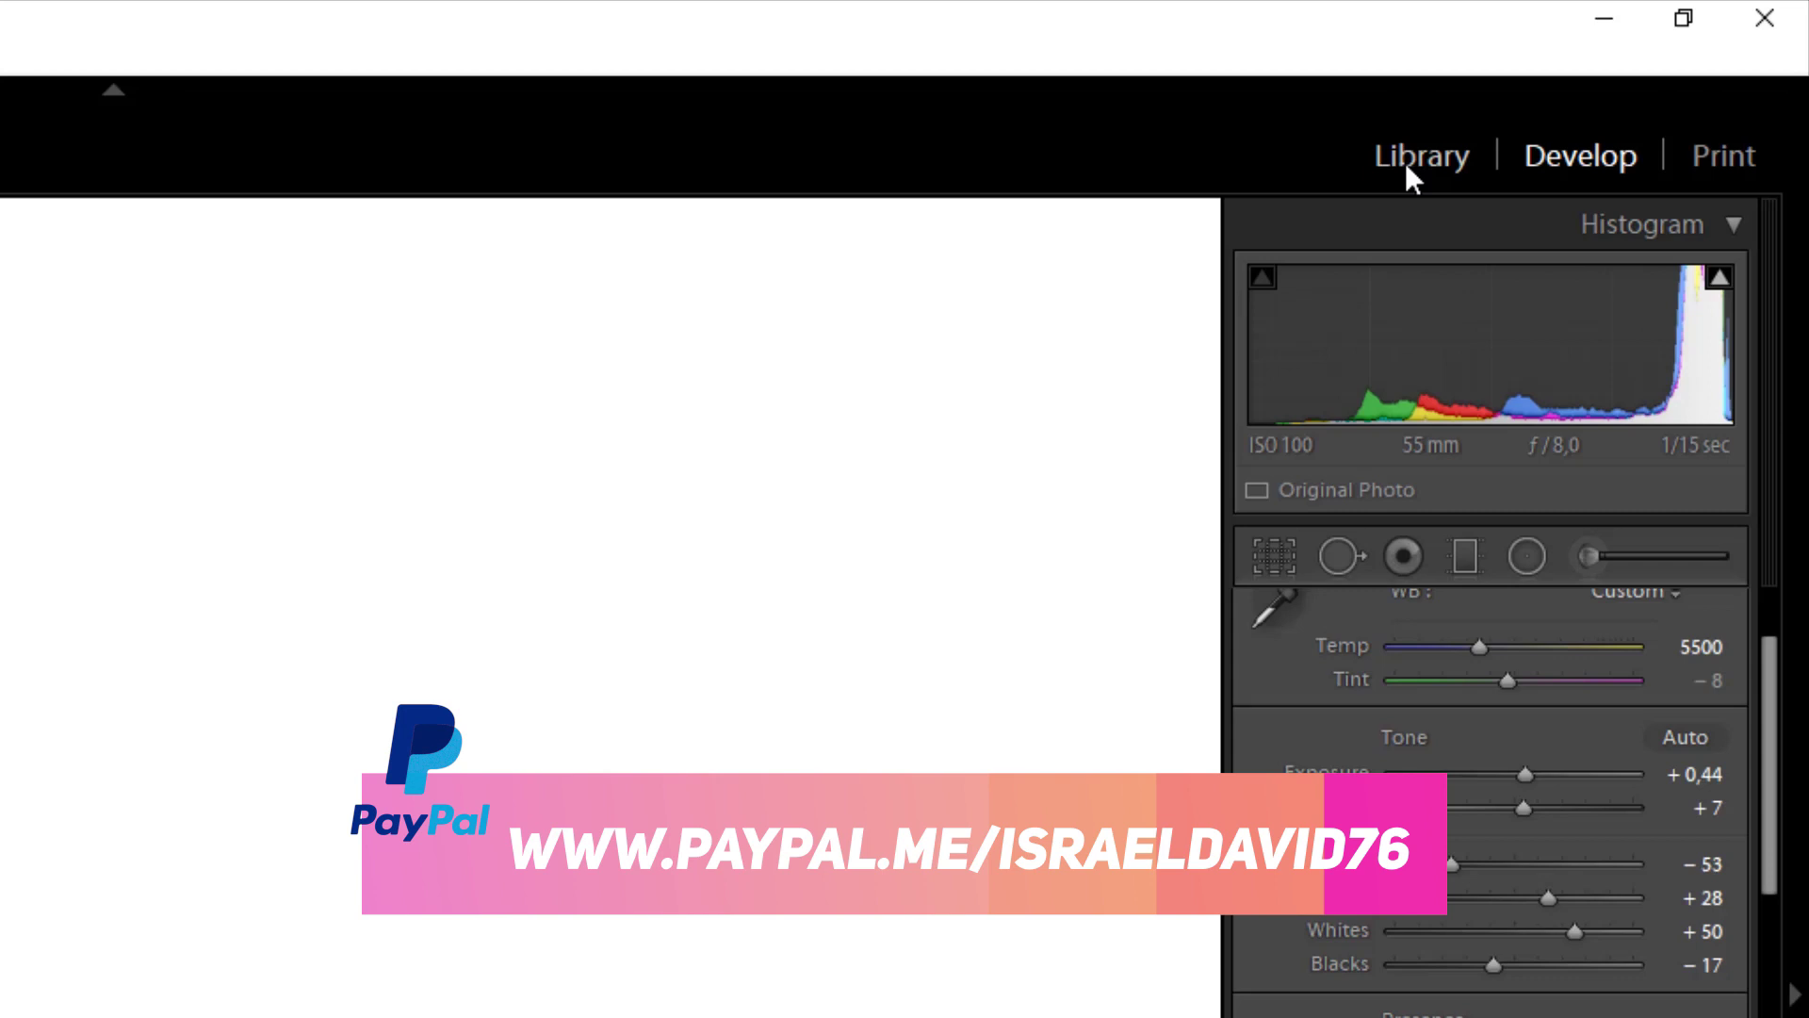
Return to the photo library and open the third photo, the uncropped bottle shot, for developing
click(1405, 162)
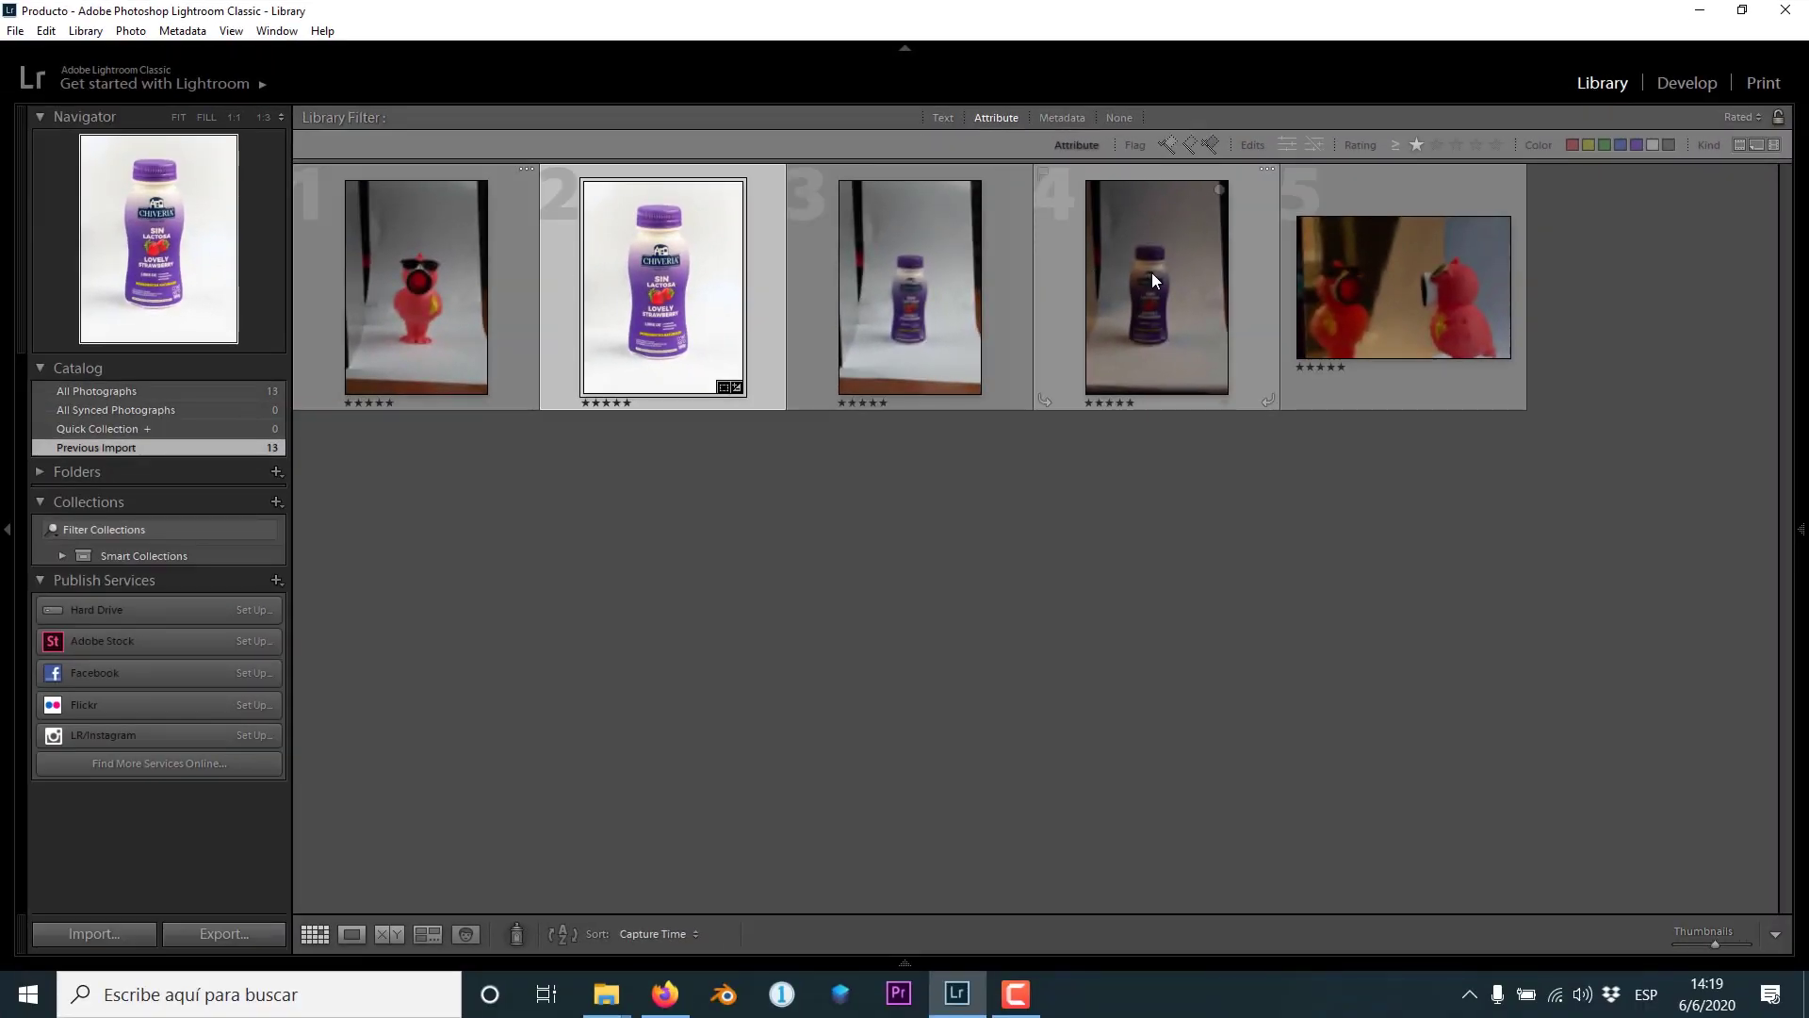
click(950, 294)
key(d)
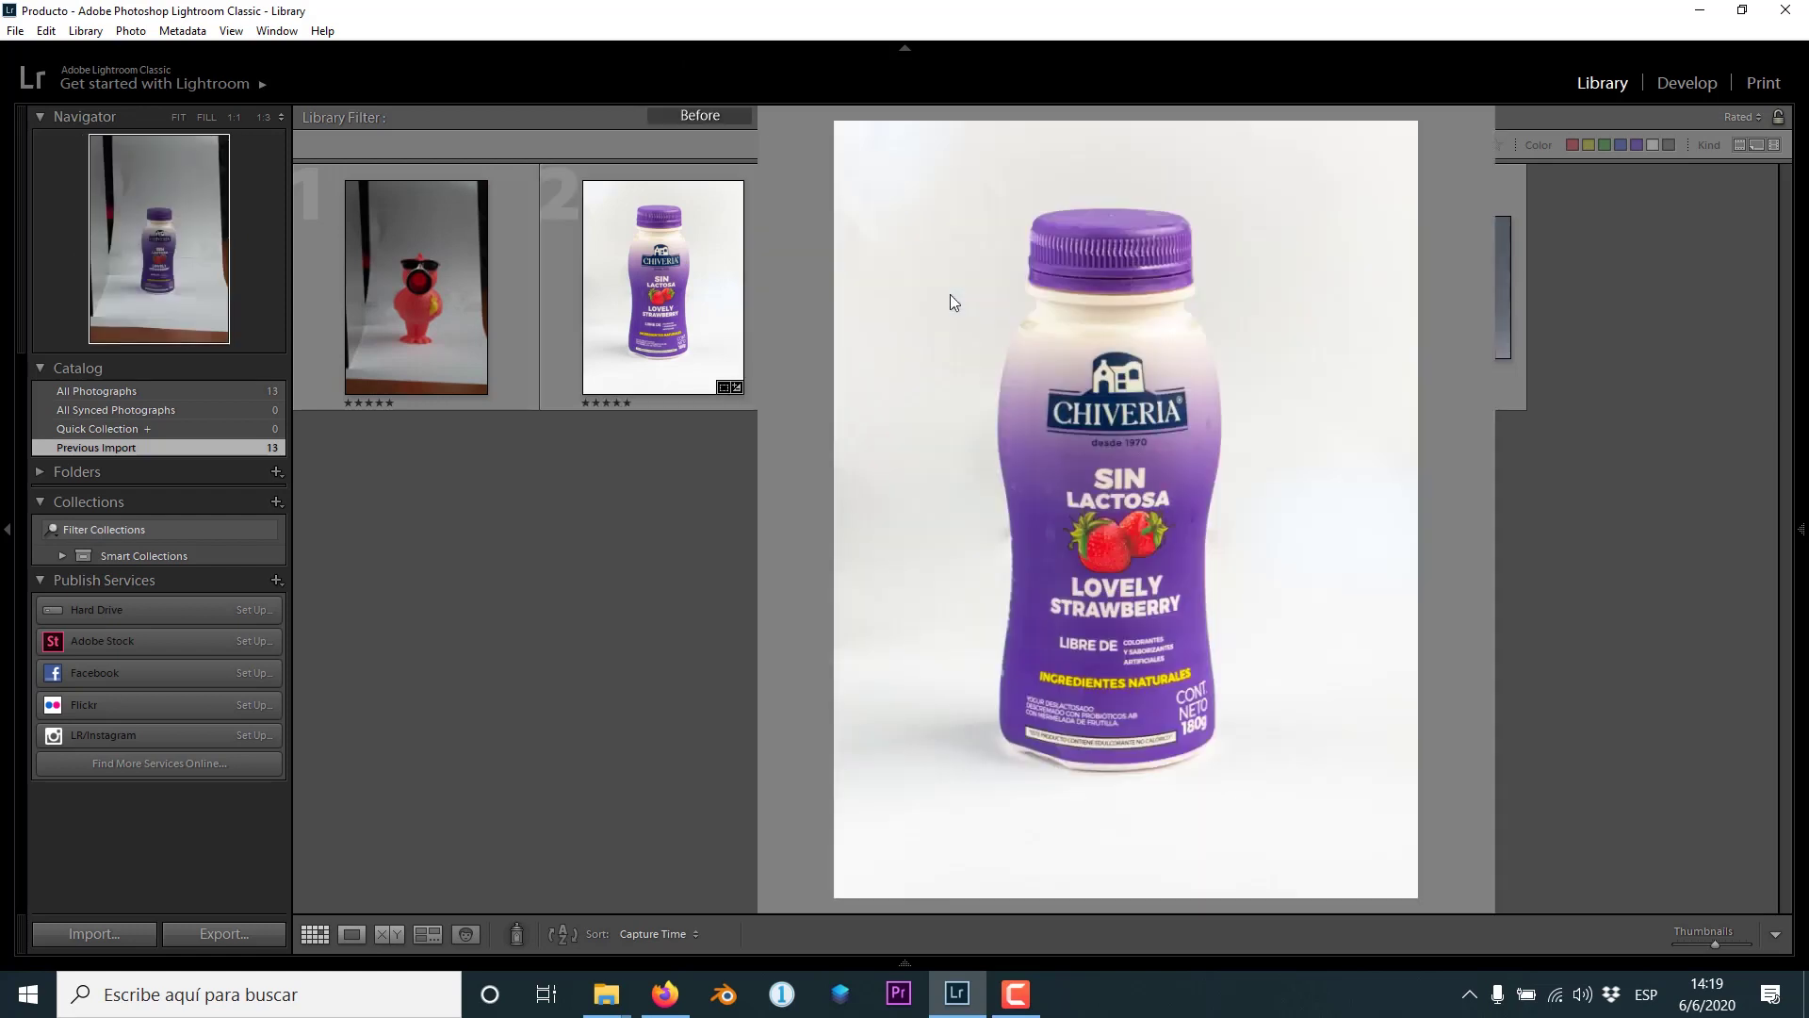